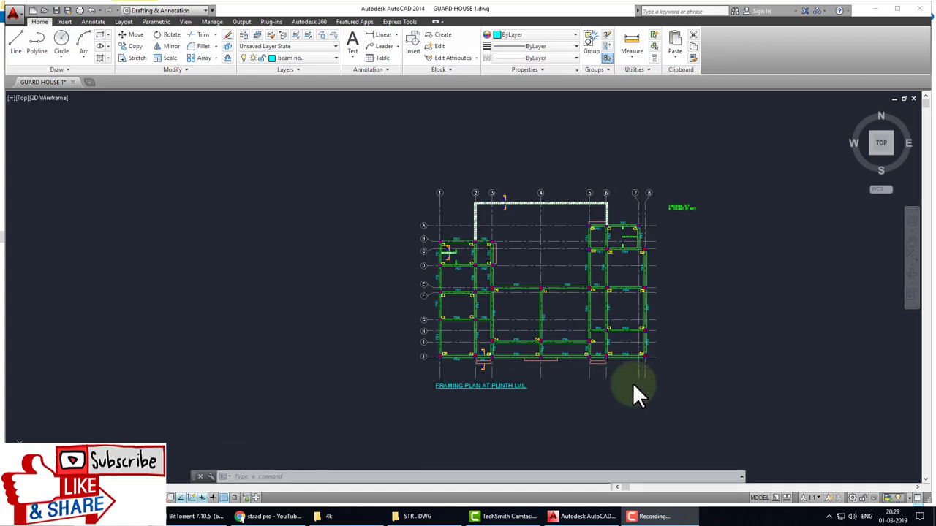
# Sketch temporary marks over the plan (PB5 beams, top wall, perimeter, portal frame), then clear them.
pyautogui.scroll(2, 657, 338)
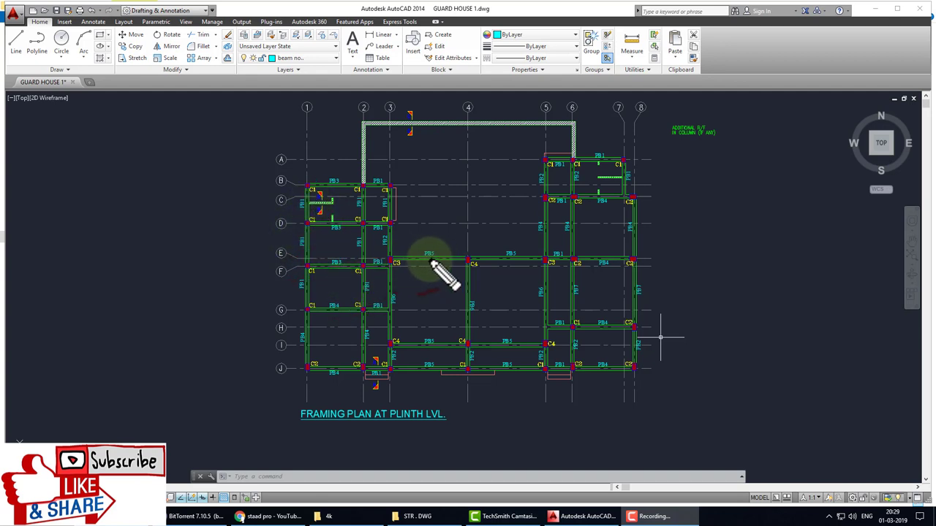
pyautogui.moveTo(411, 254)
pyautogui.mouseDown()
pyautogui.moveTo(439, 244)
pyautogui.moveTo(519, 252)
pyautogui.mouseUp()
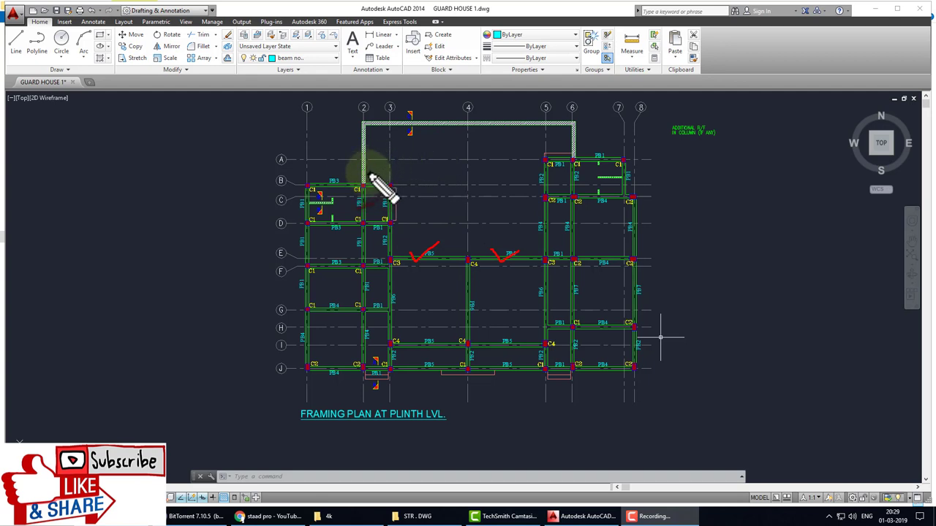
pyautogui.moveTo(364, 181)
pyautogui.mouseDown()
pyautogui.moveTo(370, 129)
pyautogui.moveTo(534, 132)
pyautogui.moveTo(578, 152)
pyautogui.moveTo(575, 138)
pyautogui.mouseUp()
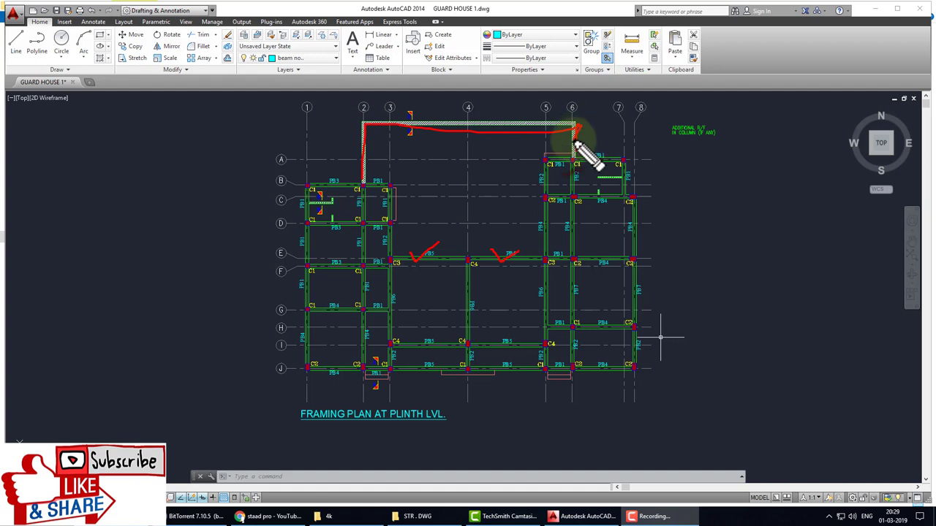
pyautogui.moveTo(515, 124); pyautogui.dragTo(530, 114)
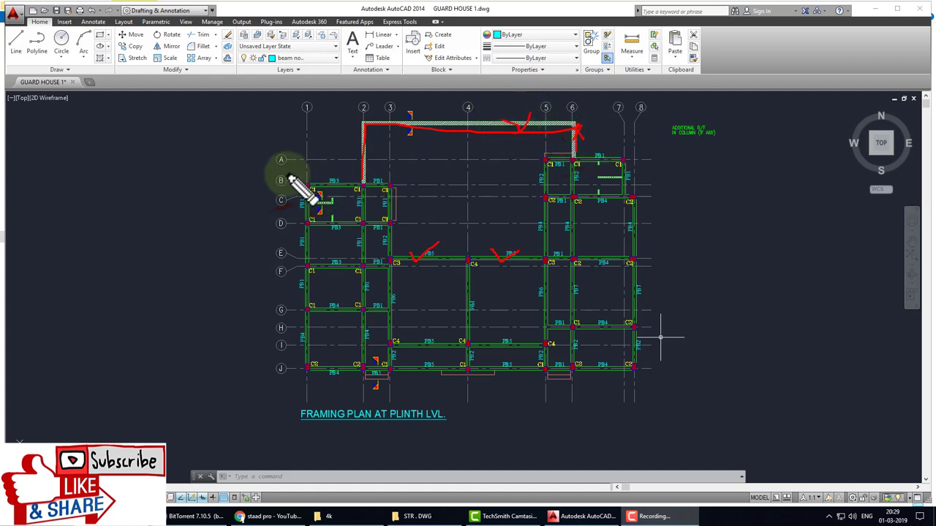
pyautogui.moveTo(300, 176)
pyautogui.mouseDown()
pyautogui.moveTo(409, 178)
pyautogui.moveTo(414, 235)
pyautogui.moveTo(501, 239)
pyautogui.moveTo(528, 183)
pyautogui.moveTo(578, 147)
pyautogui.moveTo(638, 141)
pyautogui.moveTo(649, 182)
pyautogui.moveTo(649, 372)
pyautogui.moveTo(557, 414)
pyautogui.moveTo(322, 404)
pyautogui.moveTo(283, 344)
pyautogui.moveTo(287, 212)
pyautogui.moveTo(298, 179)
pyautogui.mouseUp()
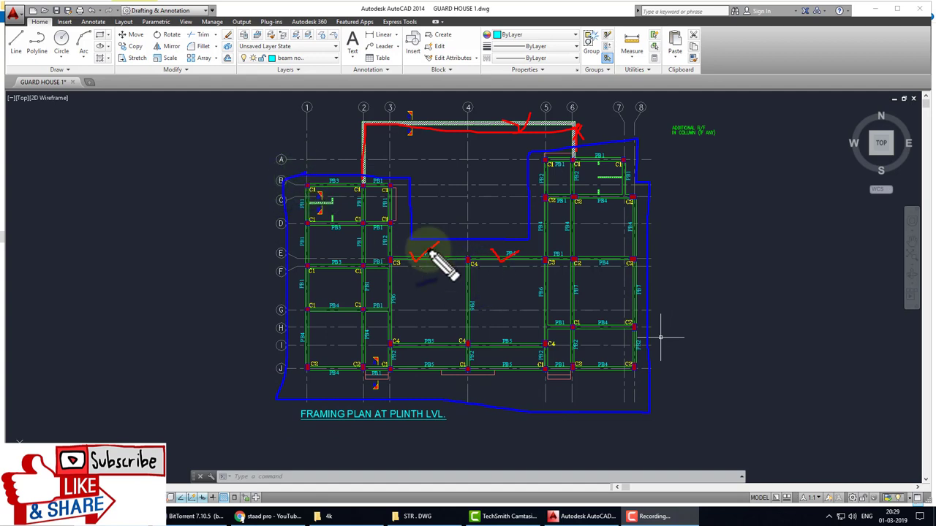
pyautogui.moveTo(60, 247); pyautogui.dragTo(144, 212)
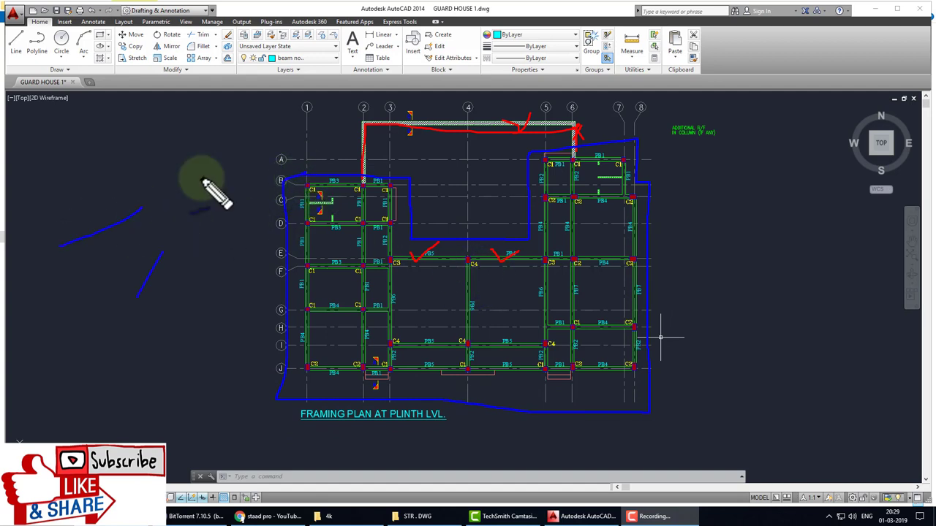
pyautogui.moveTo(211, 158); pyautogui.dragTo(137, 296)
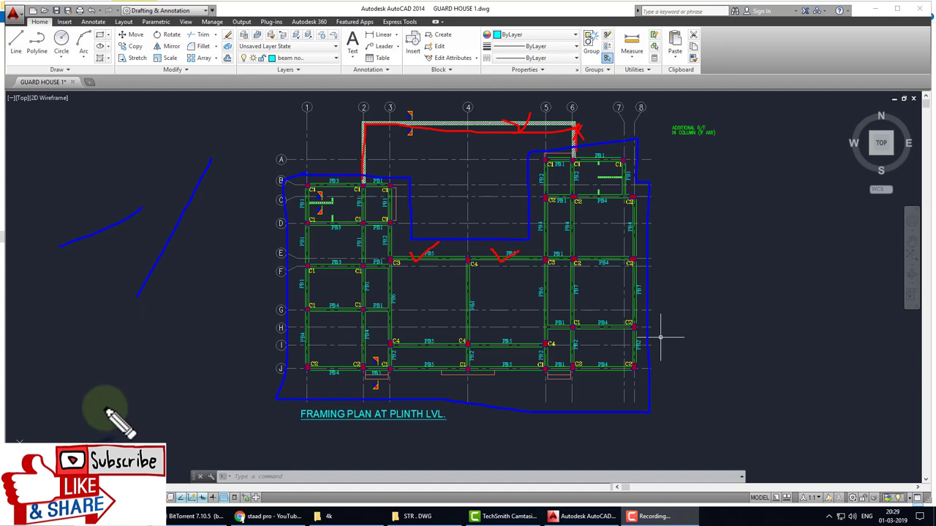
pyautogui.moveTo(105, 423)
pyautogui.mouseDown()
pyautogui.moveTo(166, 338)
pyautogui.moveTo(162, 421)
pyautogui.moveTo(176, 424)
pyautogui.mouseUp()
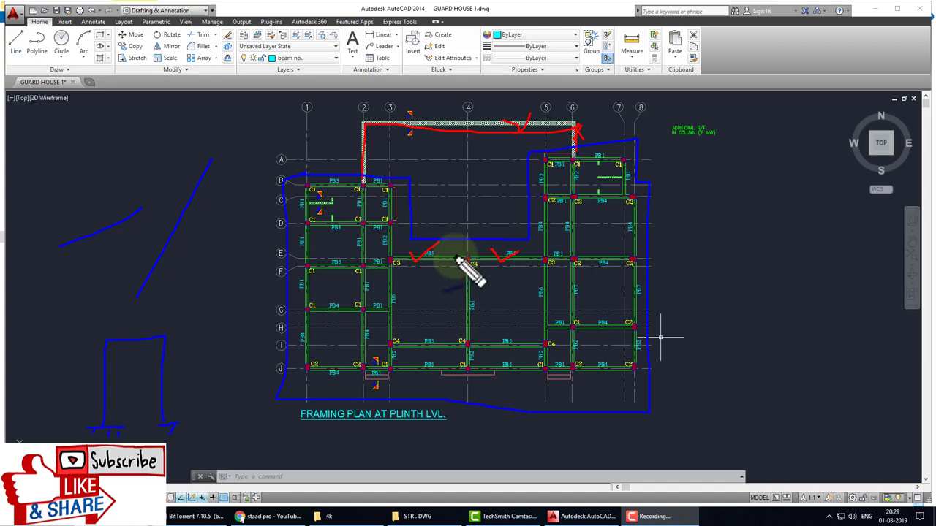
pyautogui.press('Escape')
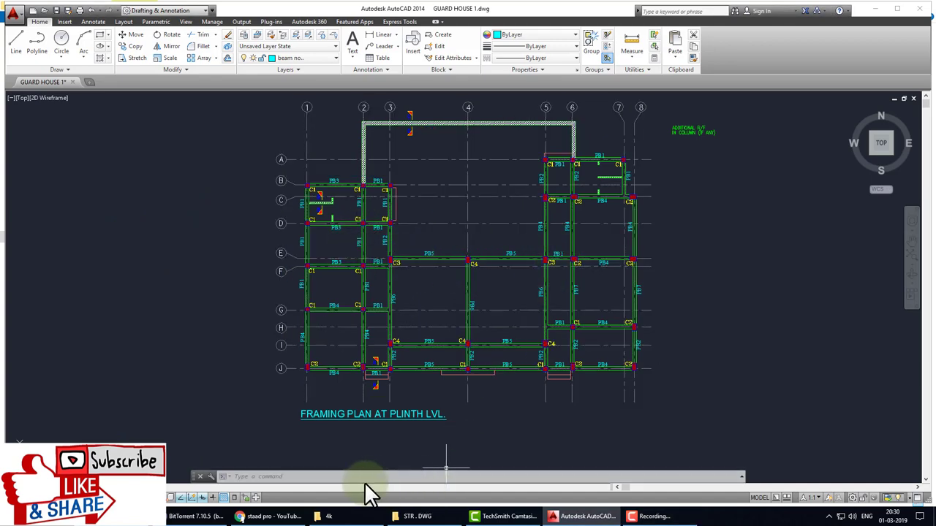
# Dimension the 5135 spacing between the two C1 columns on grid J, placed below the grid.
pyautogui.click(378, 40)
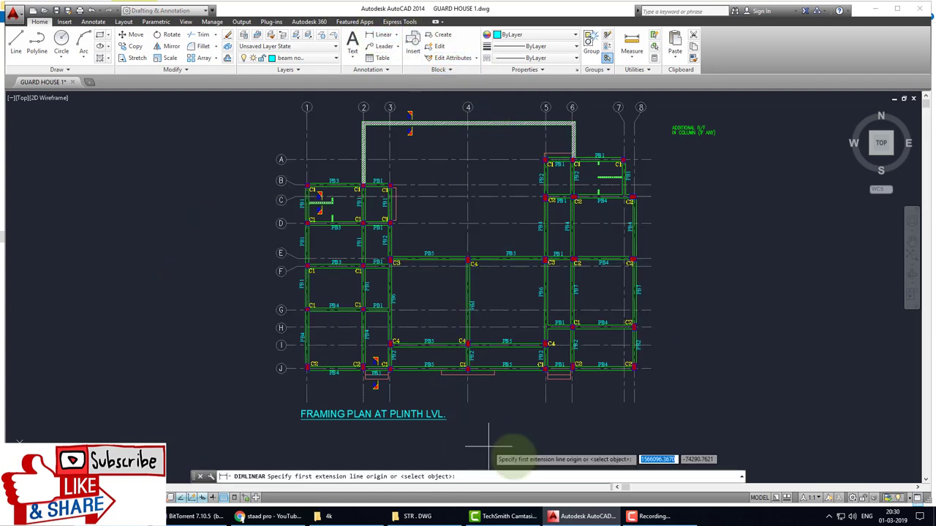
pyautogui.scroll(5, 492, 395)
pyautogui.click(378, 285)
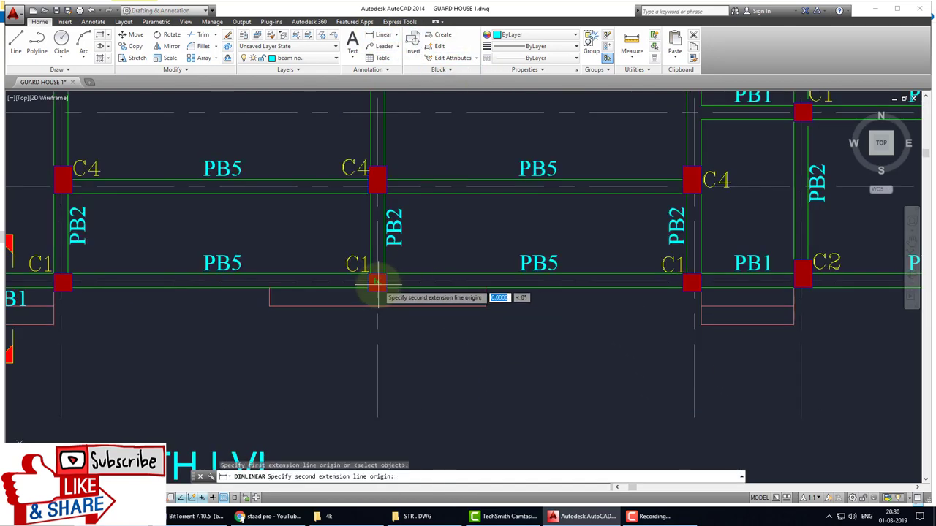
pyautogui.click(678, 338)
pyautogui.click(668, 340)
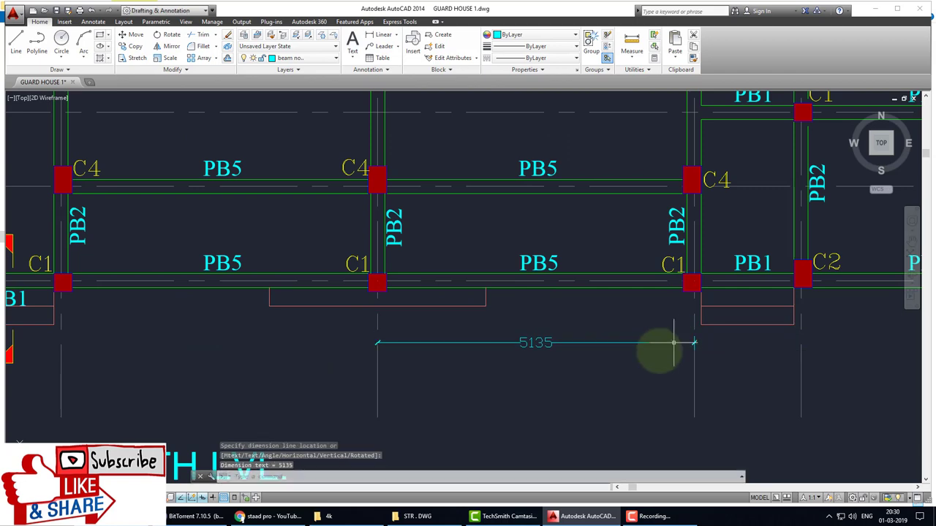
pyautogui.scroll(-5, 558, 357)
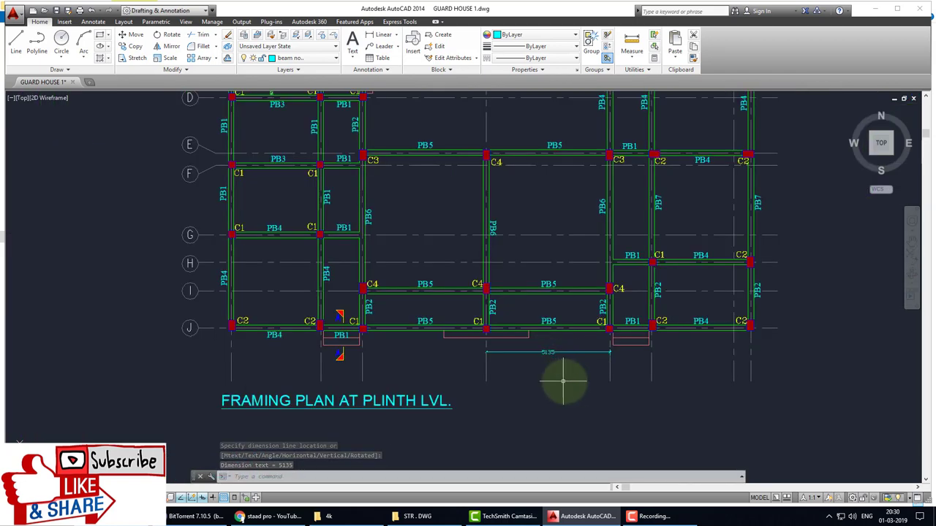
pyautogui.scroll(2, 567, 382)
pyautogui.scroll(-4, 563, 382)
pyautogui.scroll(-2, 557, 381)
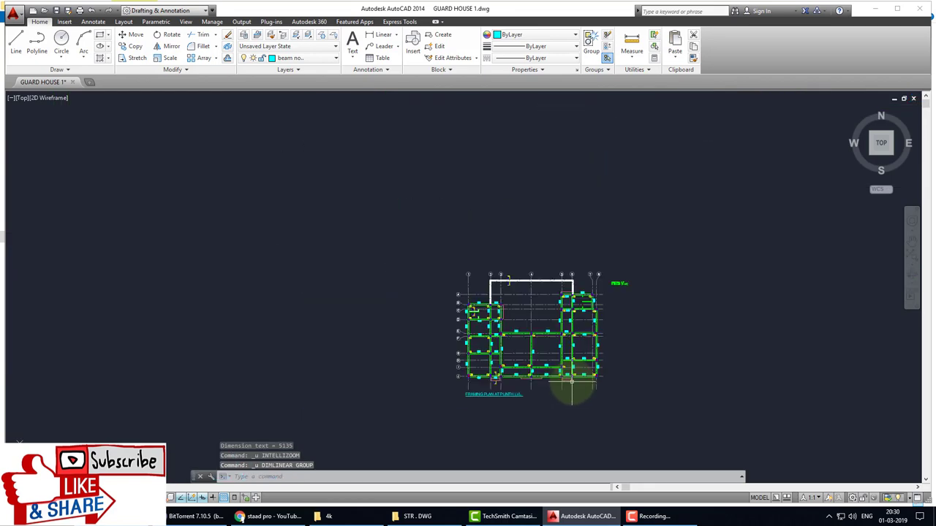
pyautogui.scroll(2, 550, 381)
pyautogui.scroll(-1, 501, 311)
pyautogui.scroll(1, 468, 289)
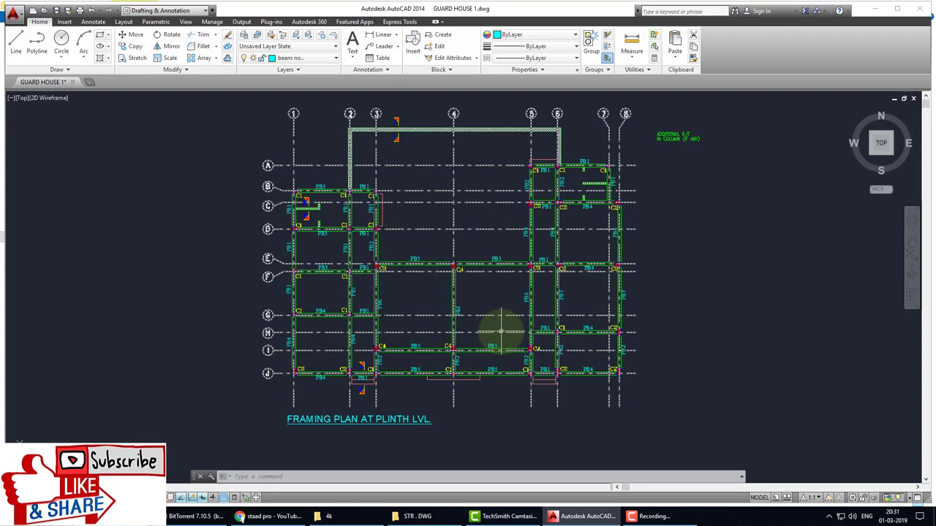
# Create a new layer named 'staad' in the Layer Properties Manager (LA).
pyautogui.write('la')
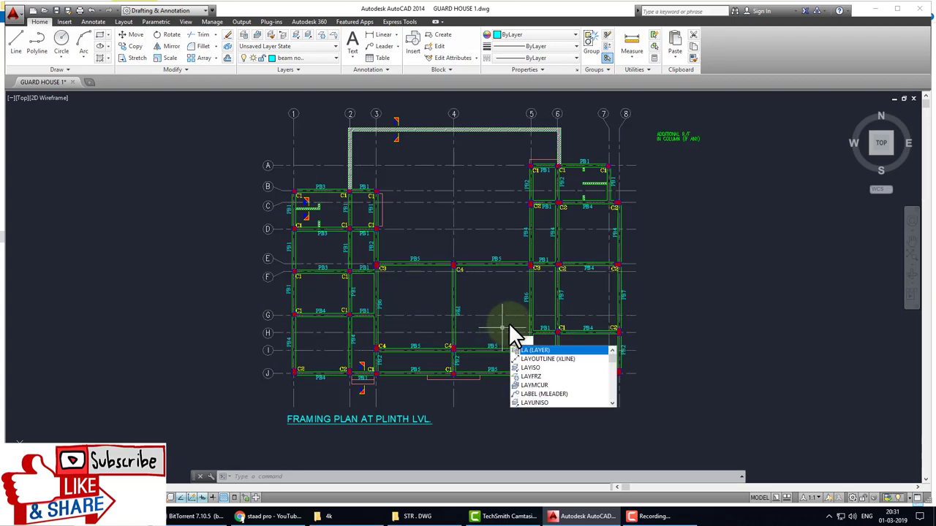
pyautogui.press('Return')
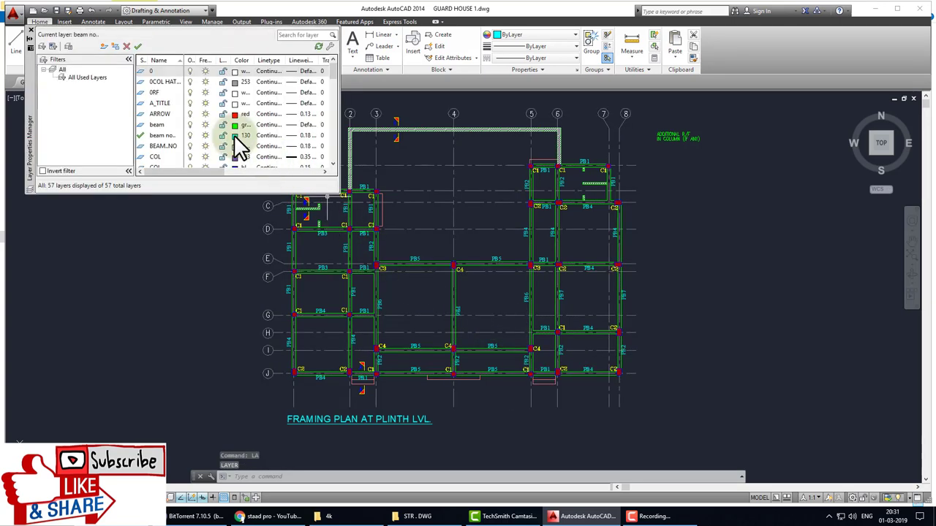
pyautogui.scroll(-1, 176, 120)
pyautogui.scroll(-2, 193, 122)
pyautogui.scroll(-1, 192, 124)
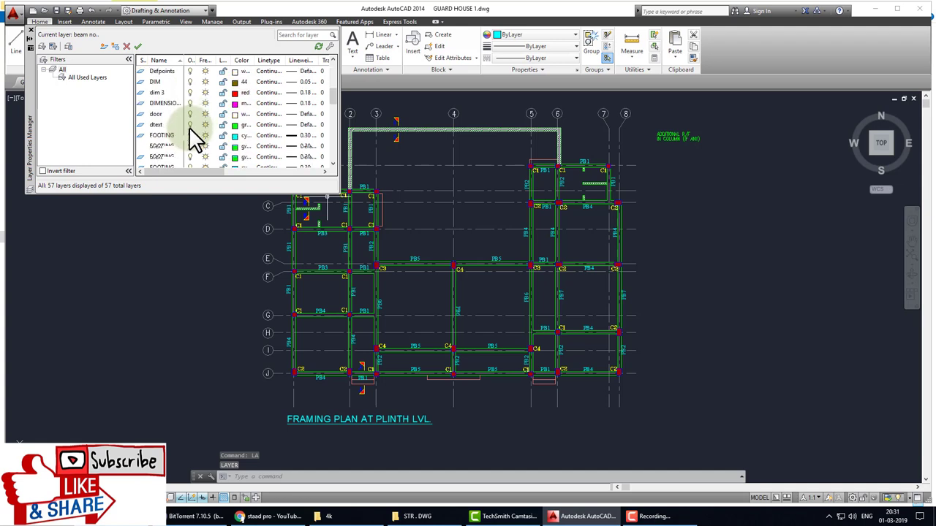
pyautogui.scroll(-2, 189, 127)
pyautogui.scroll(2, 189, 128)
pyautogui.scroll(2, 189, 135)
pyautogui.scroll(2, 186, 135)
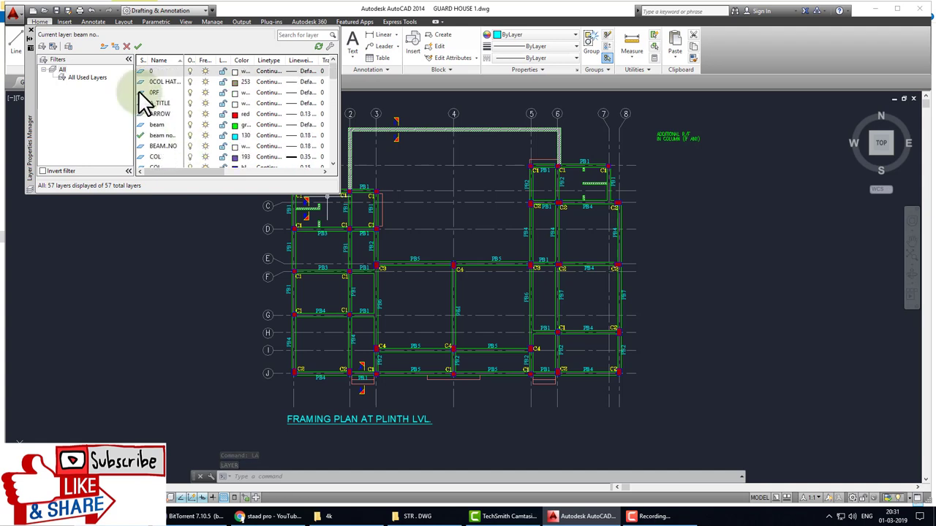
pyautogui.click(102, 47)
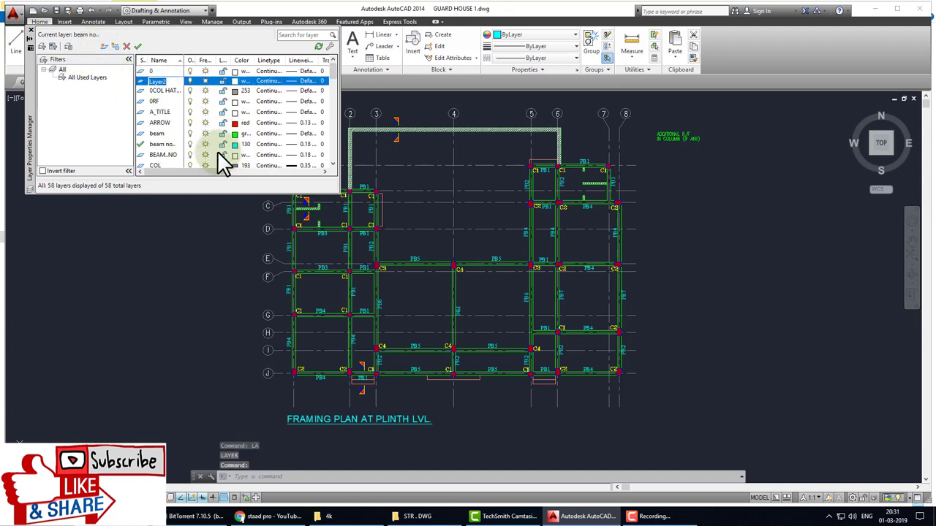
pyautogui.write('staad')
pyautogui.click(176, 100)
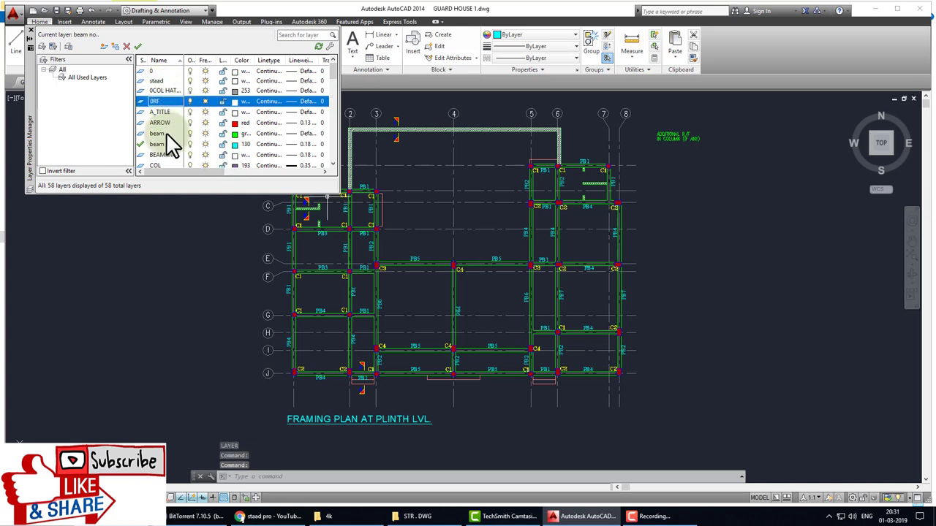
# Select every layer except staad and switch them all off.
pyautogui.click(165, 91)
pyautogui.hotkey('ctrl', 'a')
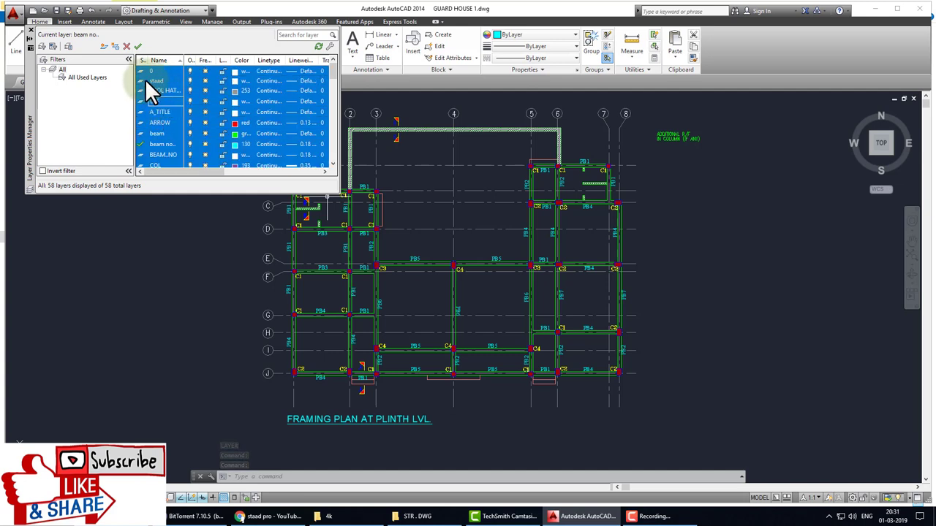
pyautogui.keyDown('ctrl'); pyautogui.click(205, 80); pyautogui.keyUp('ctrl')
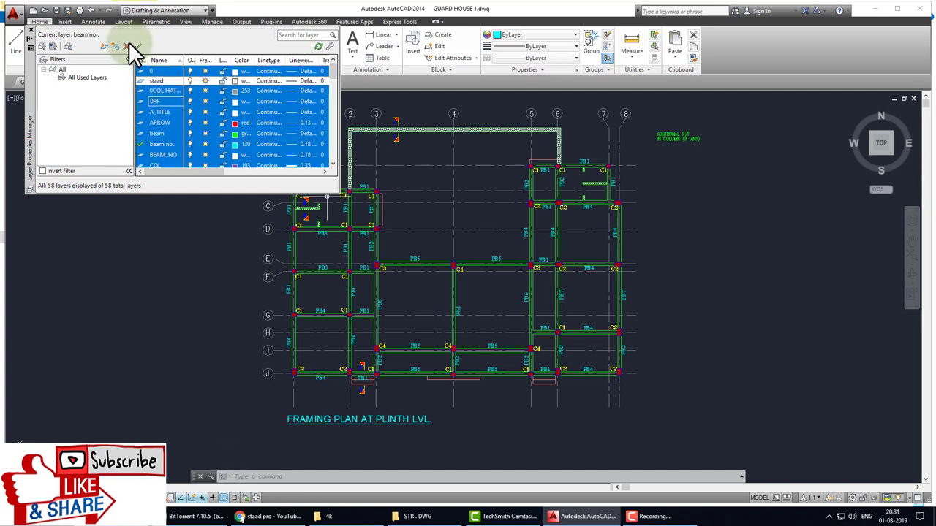
pyautogui.click(188, 89)
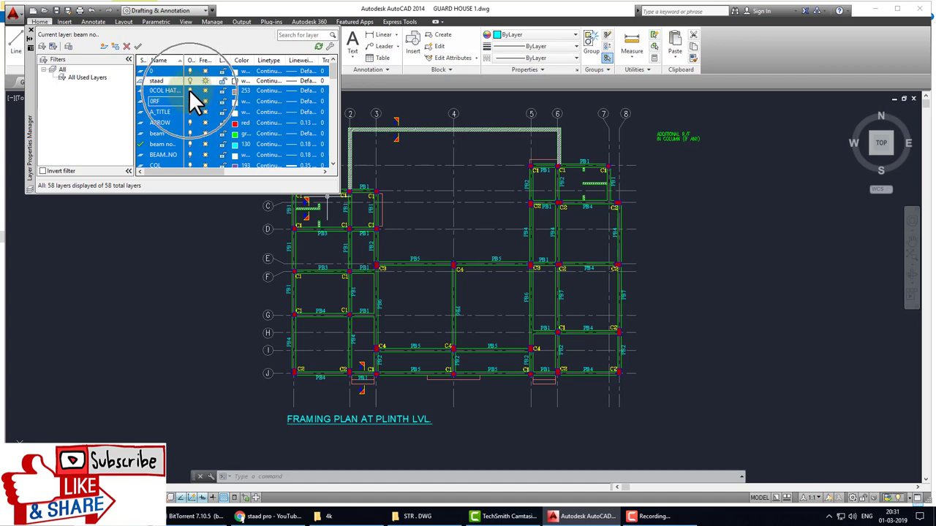
# Confirm turning off the current layer and make staad the current layer.
pyautogui.click(468, 252)
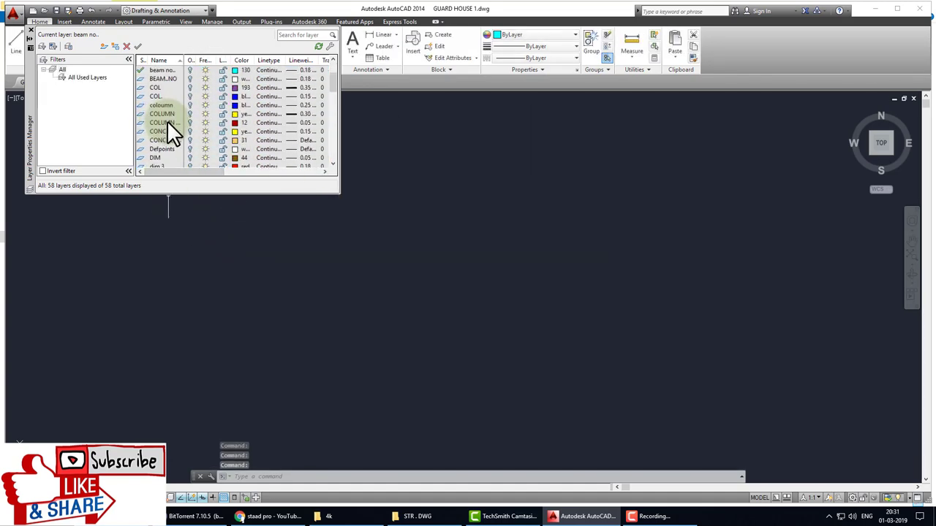
pyautogui.scroll(-3, 170, 131)
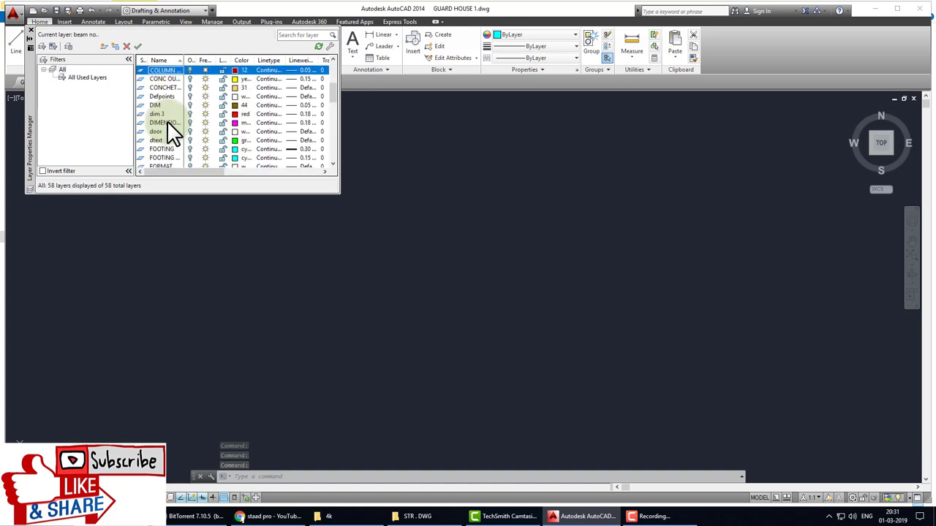
pyautogui.scroll(-3, 170, 132)
pyautogui.scroll(-2, 197, 135)
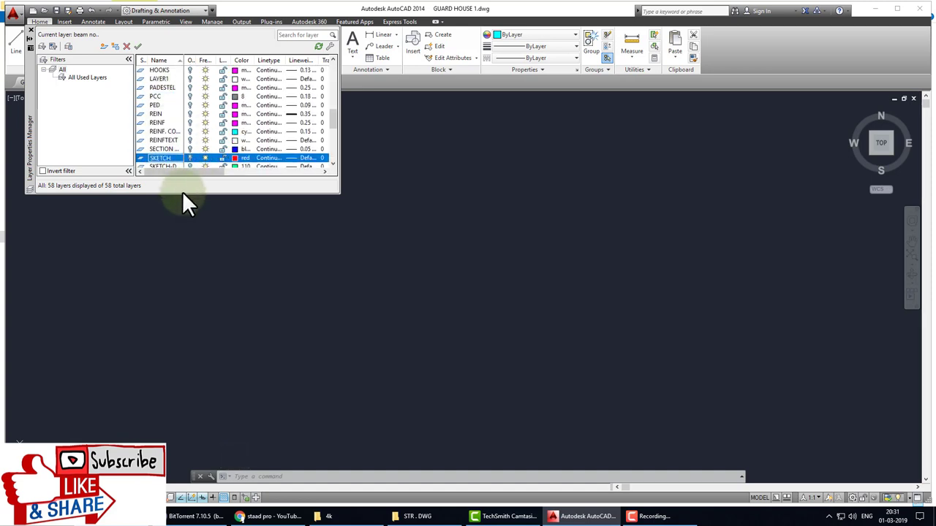
pyautogui.write('sm')
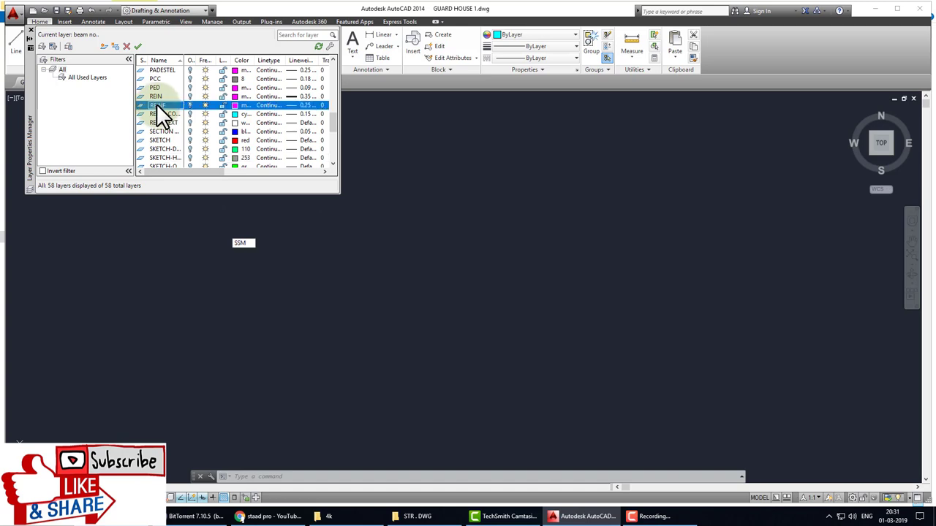
pyautogui.scroll(-2, 179, 132)
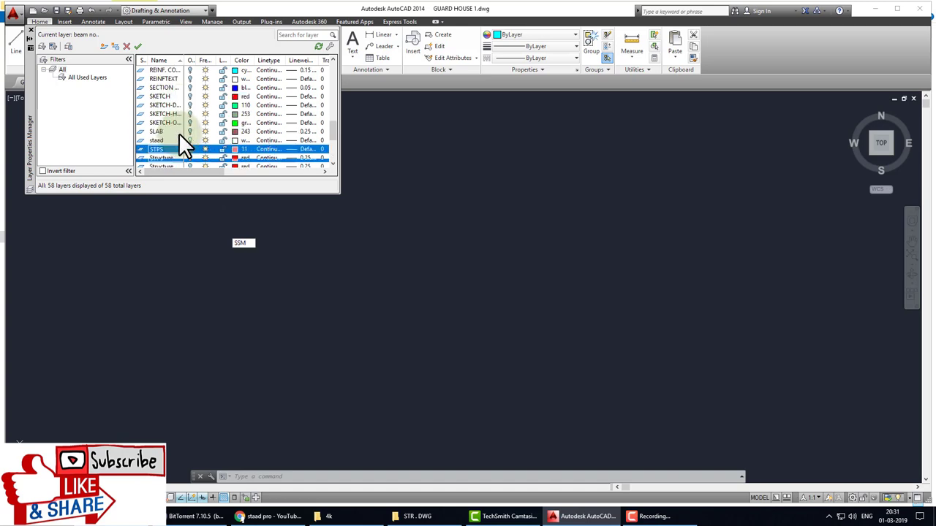
pyautogui.scroll(-3, 178, 133)
pyautogui.click(151, 139)
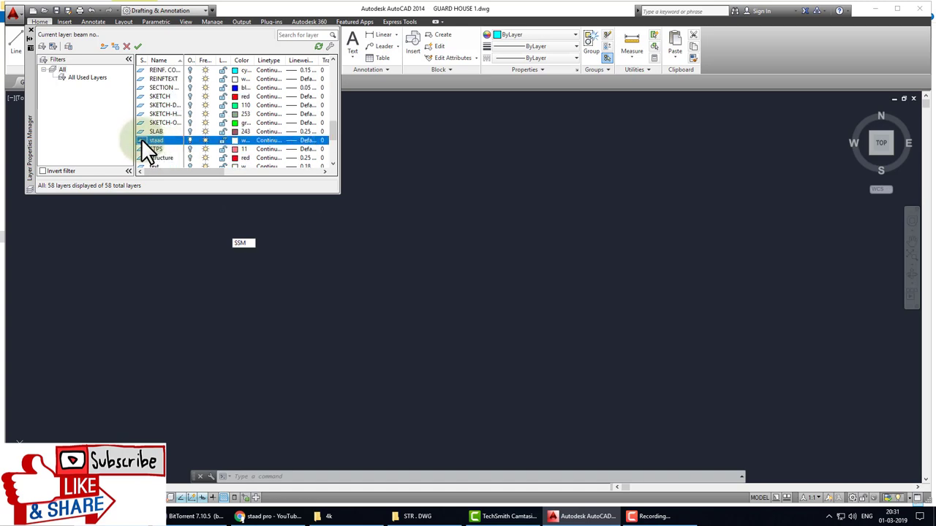
pyautogui.doubleClick(141, 139)
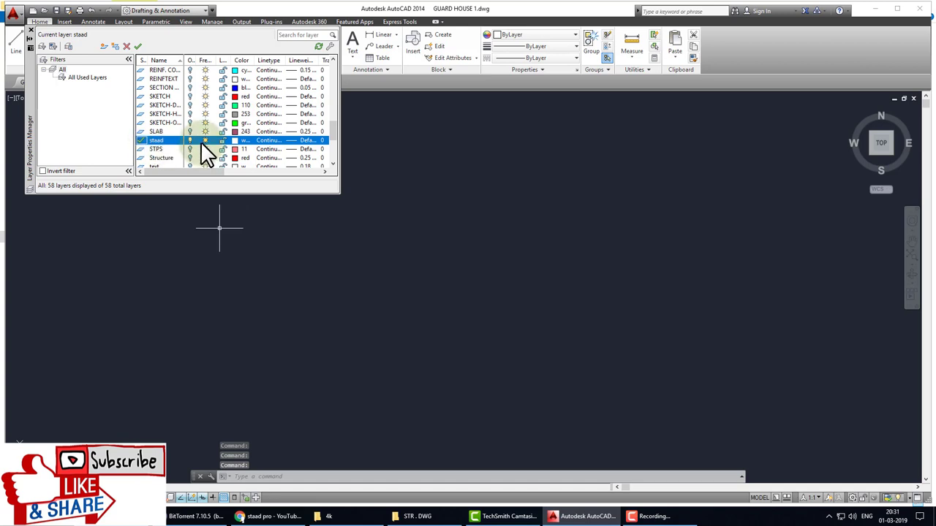
# Switch on the beam, COL, COL. and coloumn layers, then close the layer manager.
pyautogui.scroll(3, 168, 140)
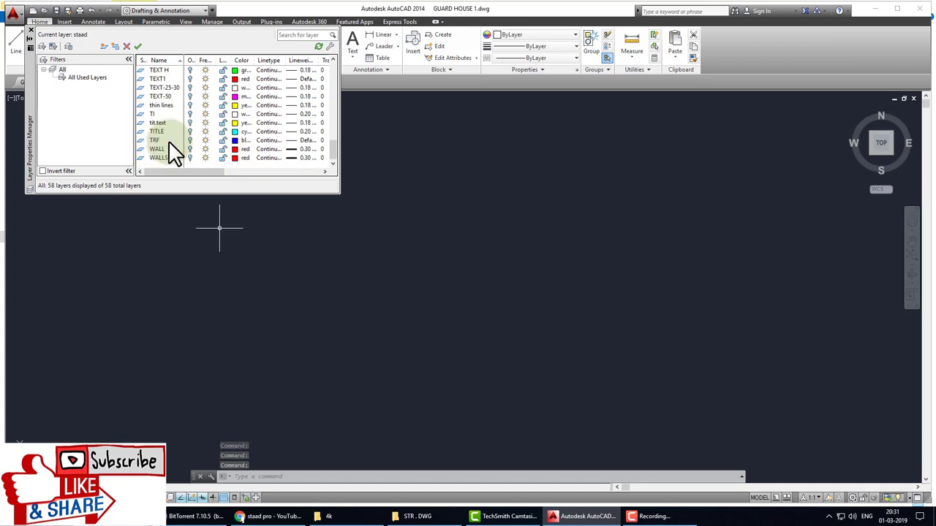
pyautogui.scroll(5, 168, 140)
pyautogui.scroll(5, 168, 139)
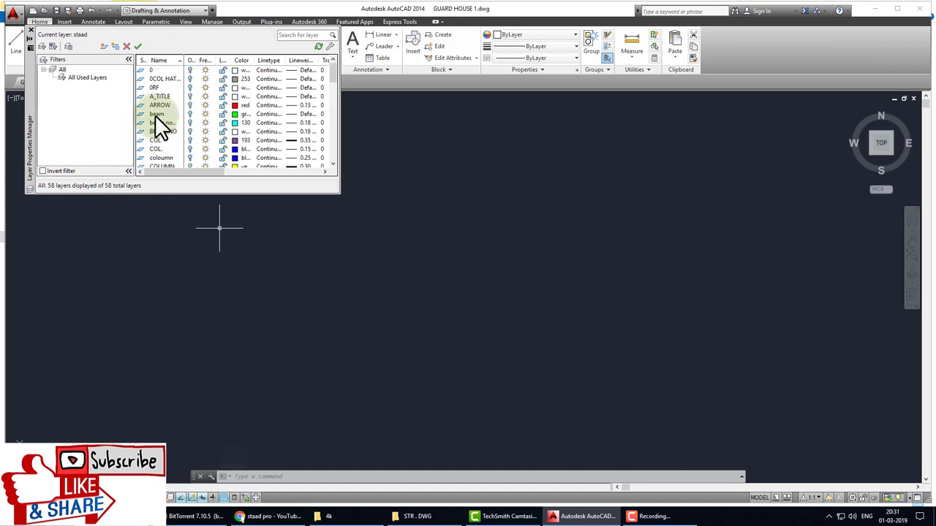
pyautogui.click(189, 115)
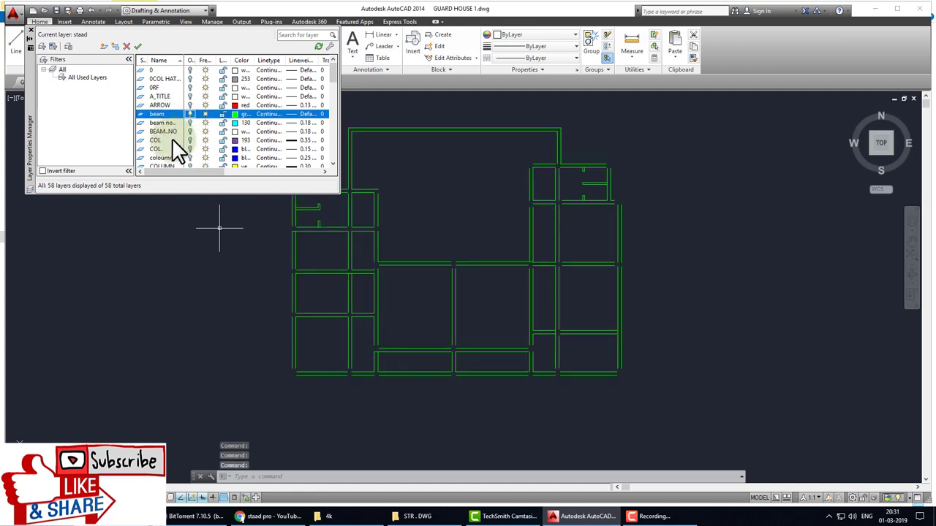
pyautogui.click(189, 140)
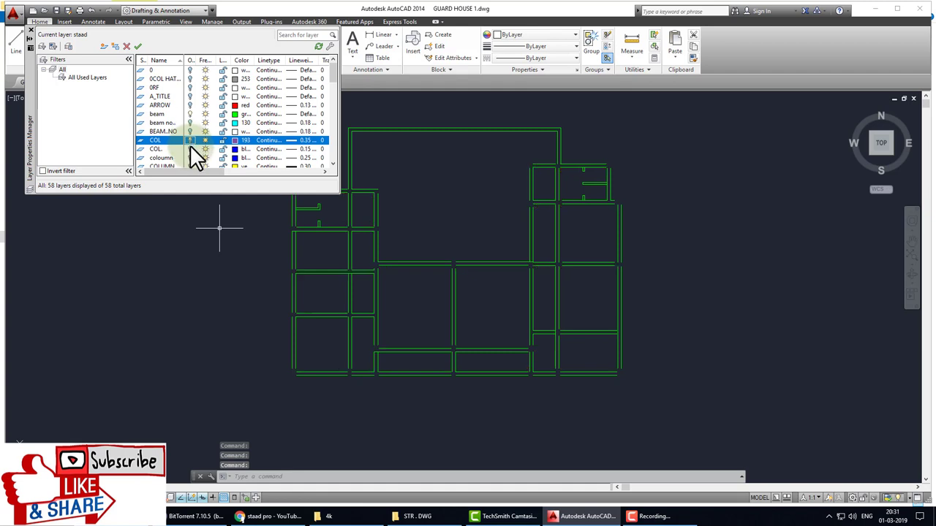
pyautogui.click(190, 147)
pyautogui.scroll(-1, 190, 146)
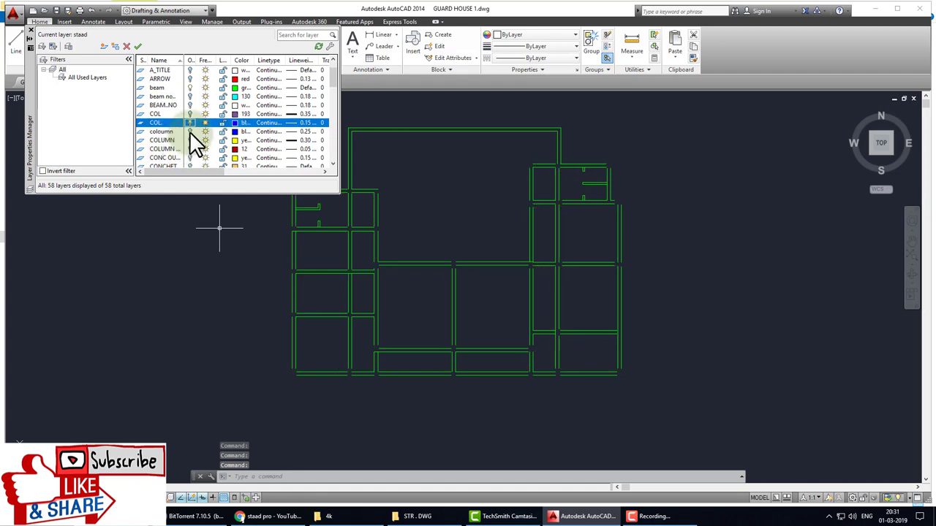
pyautogui.click(190, 132)
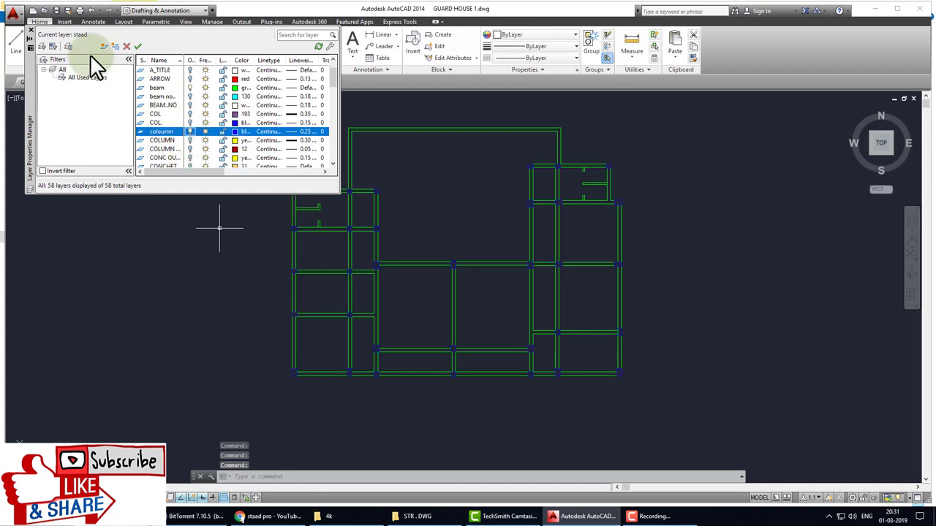
pyautogui.click(31, 27)
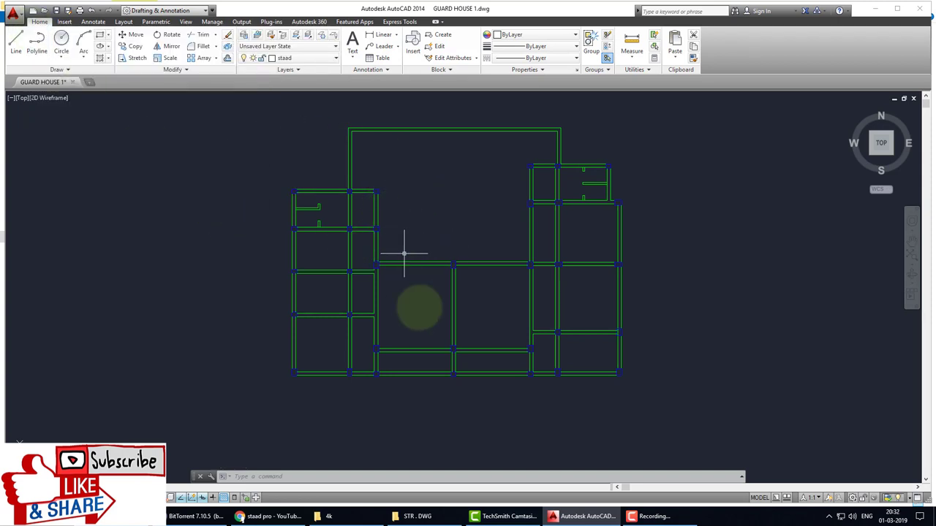
# Zoom to the left bays and draw a short tick line across the bottom beam.
pyautogui.scroll(6, 395, 381)
pyautogui.scroll(2, 308, 330)
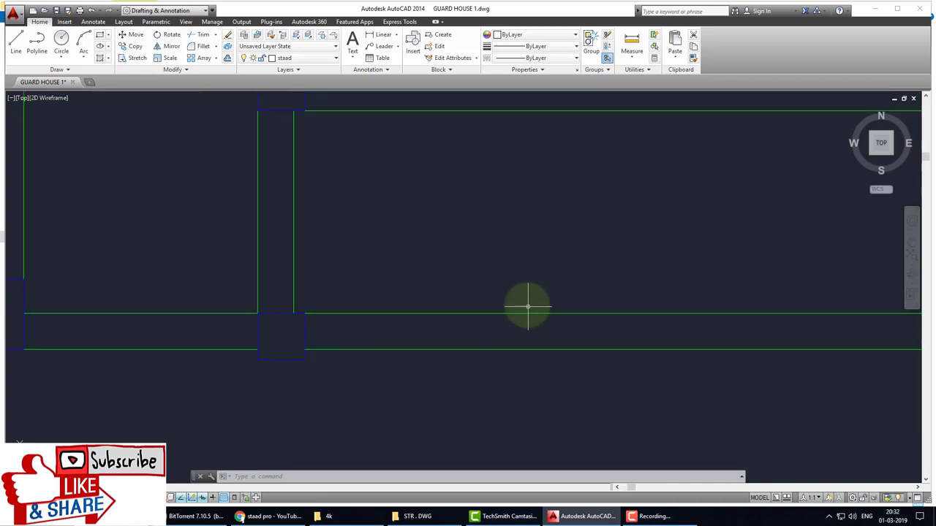
pyautogui.moveTo(407, 327); pyautogui.dragTo(606, 333)
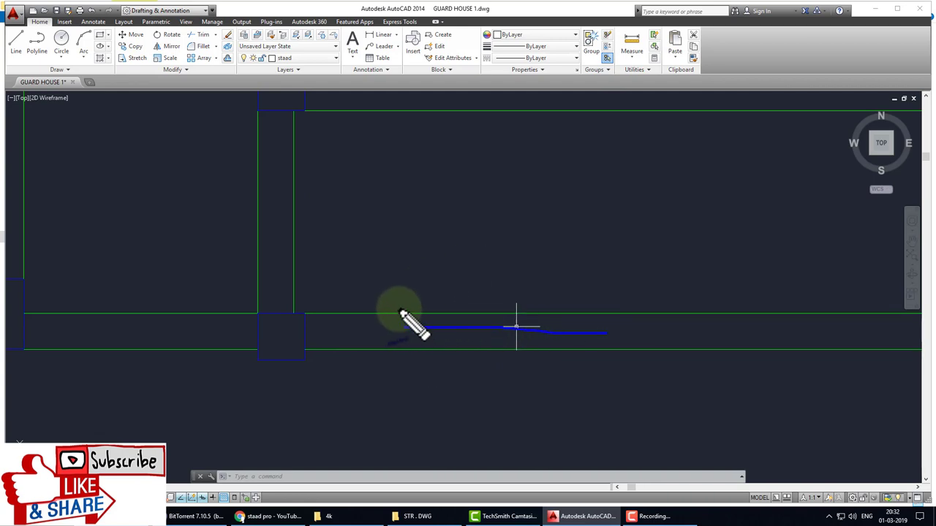
pyautogui.moveTo(398, 306); pyautogui.dragTo(395, 358)
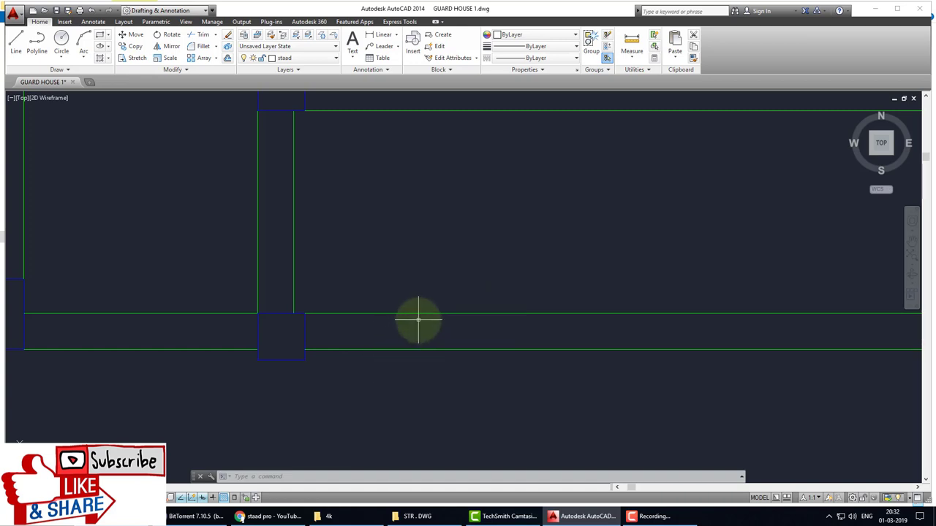
pyautogui.scroll(-3, 422, 326)
pyautogui.moveTo(428, 334)
pyautogui.mouseDown(button='middle')
pyautogui.moveTo(376, 334)
pyautogui.moveTo(556, 328)
pyautogui.mouseUp(button='middle')
pyautogui.scroll(2, 353, 333)
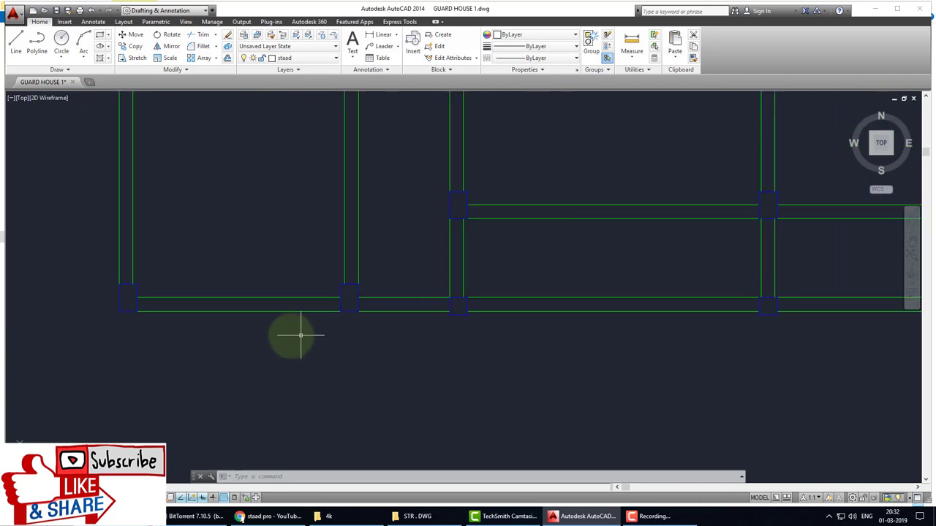
pyautogui.moveTo(300, 336); pyautogui.dragTo(309, 336, button='middle')
pyautogui.press('Return')
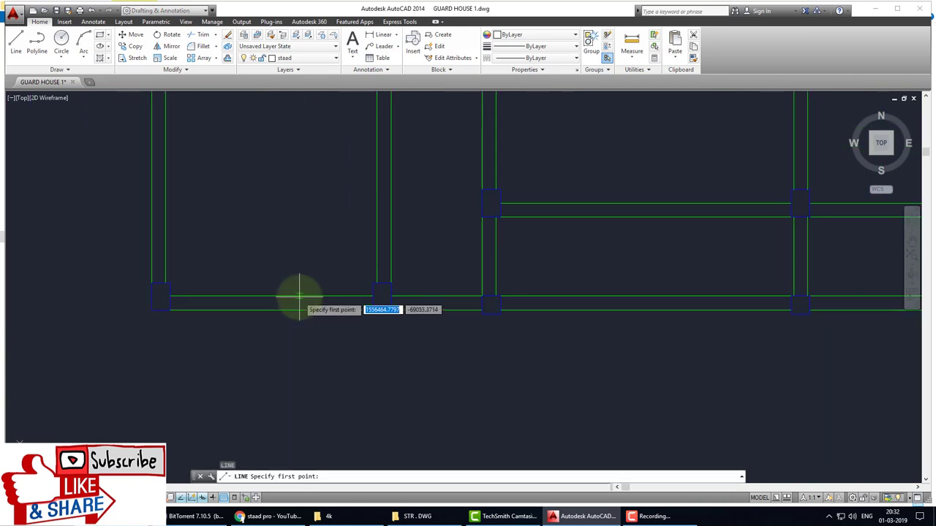
pyautogui.click(295, 301)
pyautogui.click(299, 310)
pyautogui.press('Return')
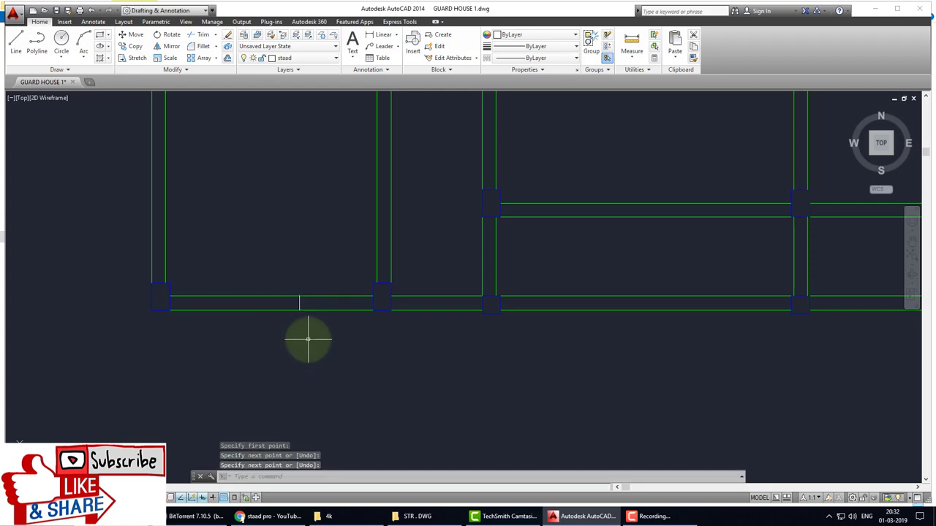
# Draw a horizontal construction line (XLINE) running along the bottom beam.
pyautogui.write('xl')
pyautogui.press('Return')
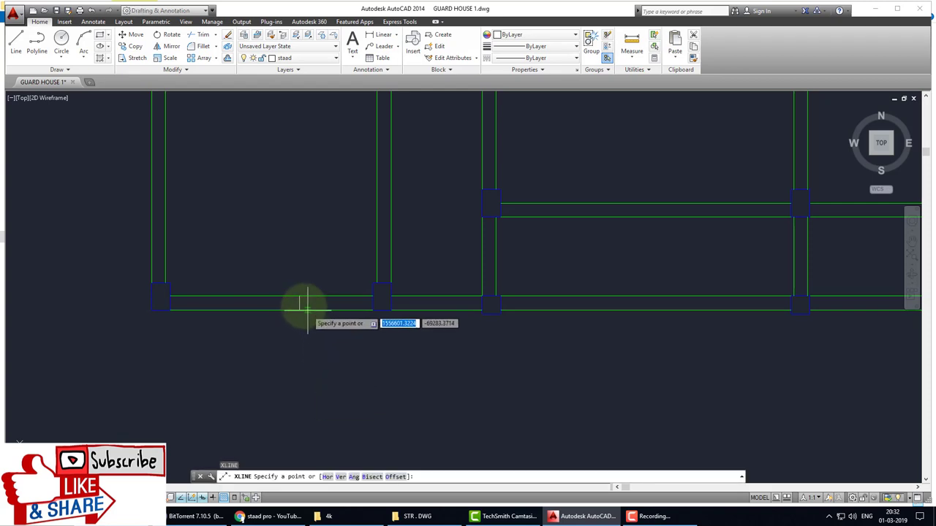
pyautogui.click(292, 301)
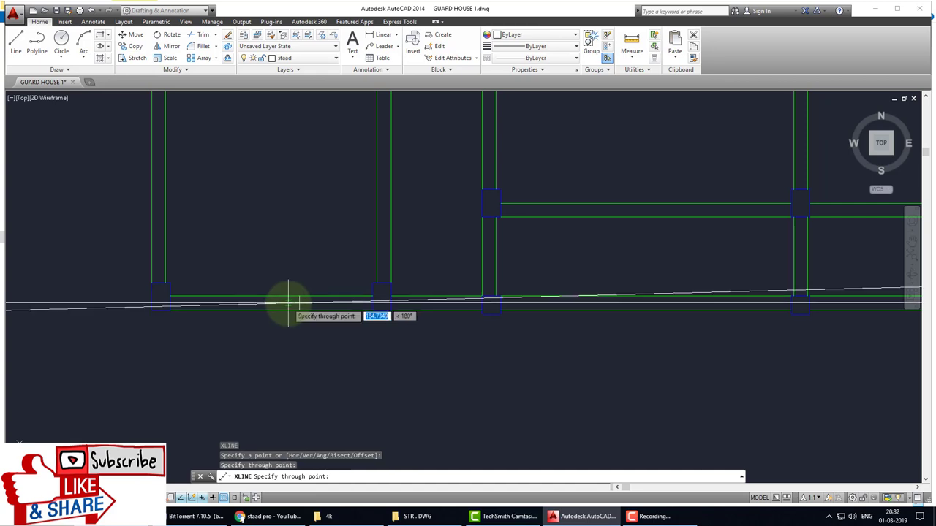
pyautogui.click(287, 301)
pyautogui.scroll(-3, 287, 322)
pyautogui.press('Escape')
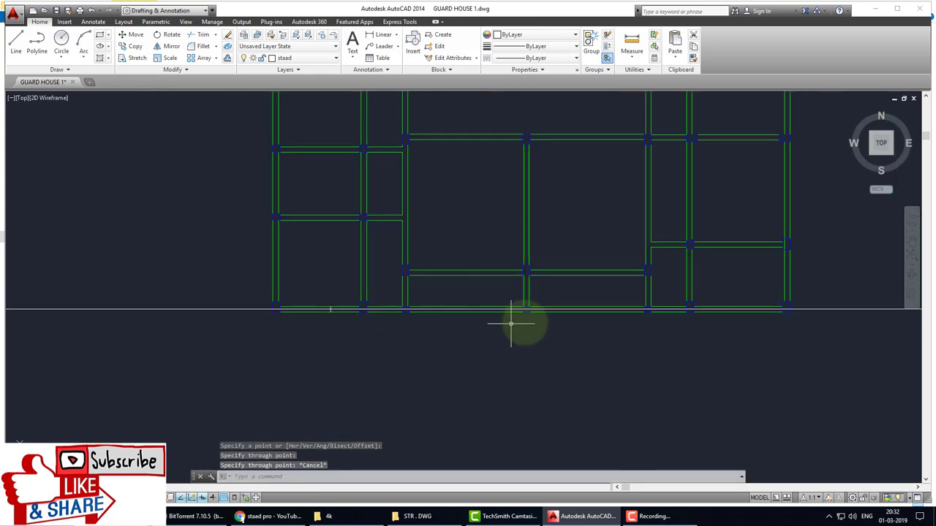
pyautogui.scroll(2, 344, 316)
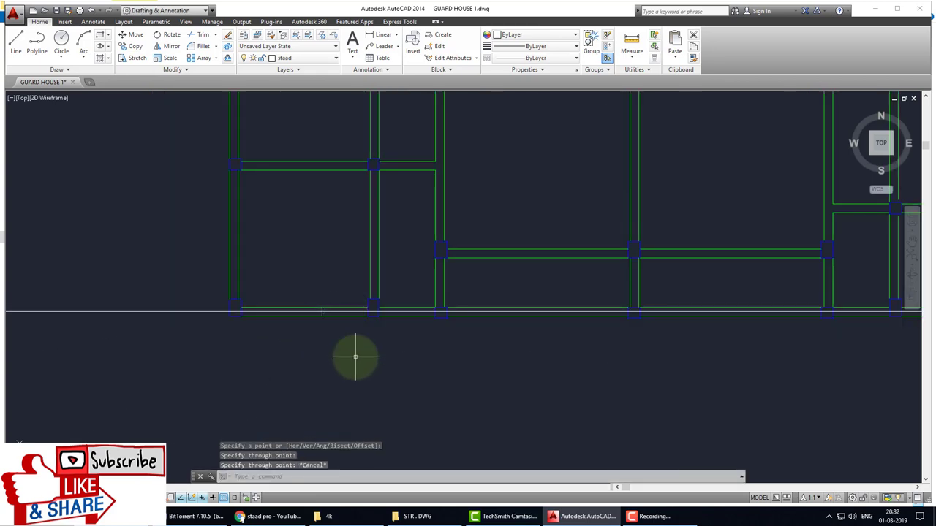
# Copy the horizontal construction line onto the first two beam rows above the bottom beam.
pyautogui.write('co')
pyautogui.press('Return')
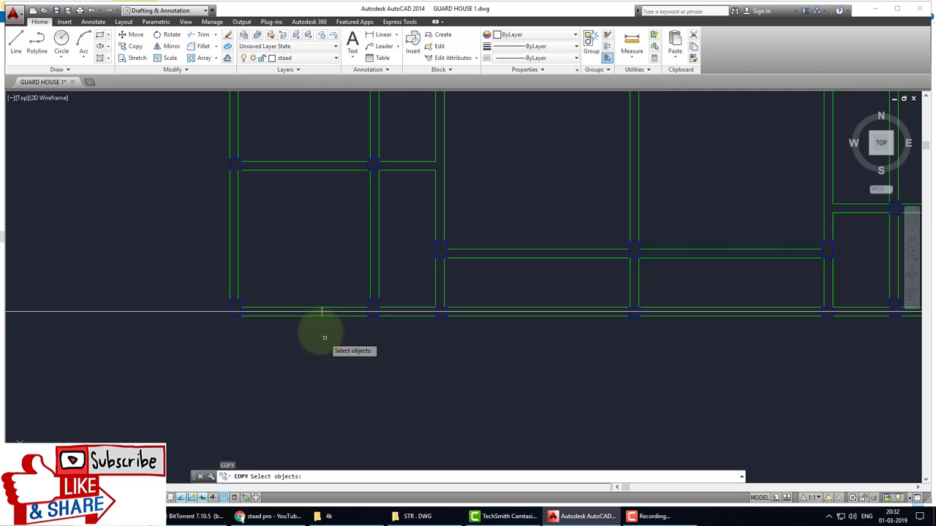
pyautogui.scroll(3, 321, 322)
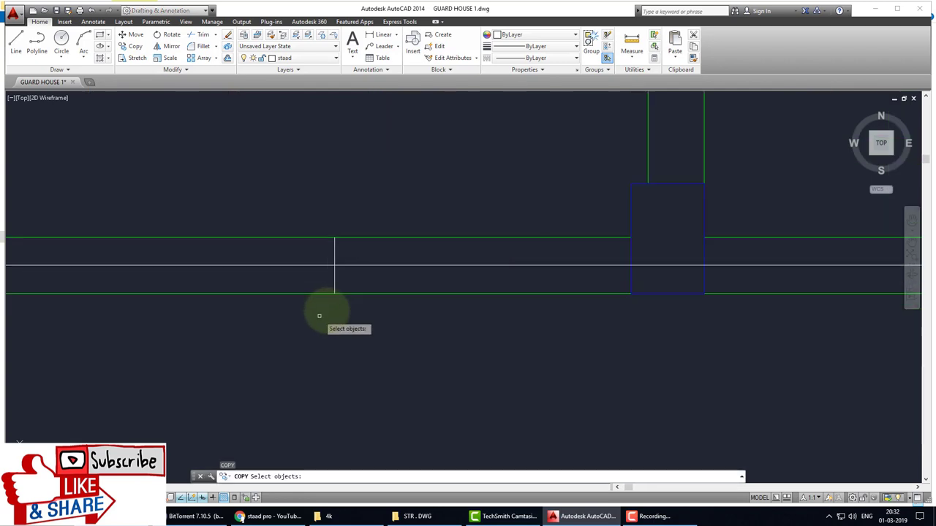
pyautogui.click(356, 266)
pyautogui.press('Return')
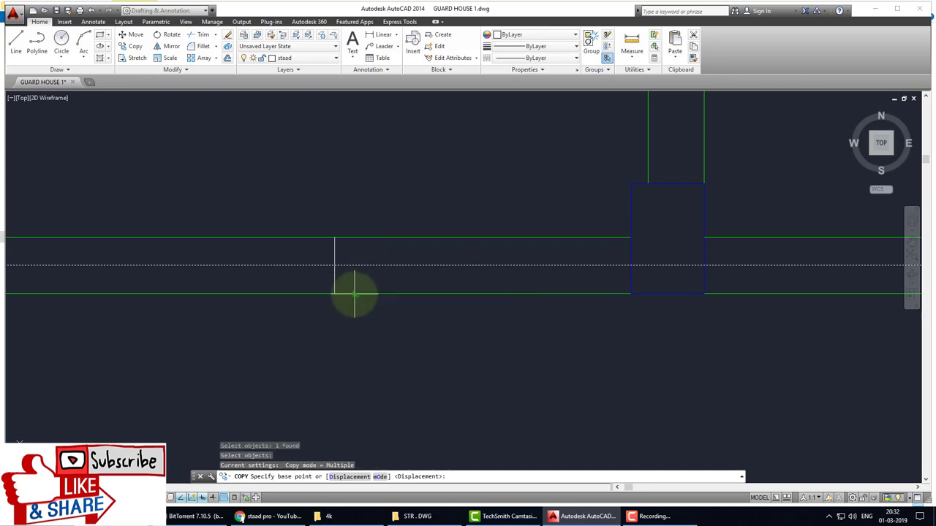
pyautogui.click(354, 292)
pyautogui.scroll(-3, 359, 285)
pyautogui.scroll(-2, 365, 265)
pyautogui.scroll(2, 366, 219)
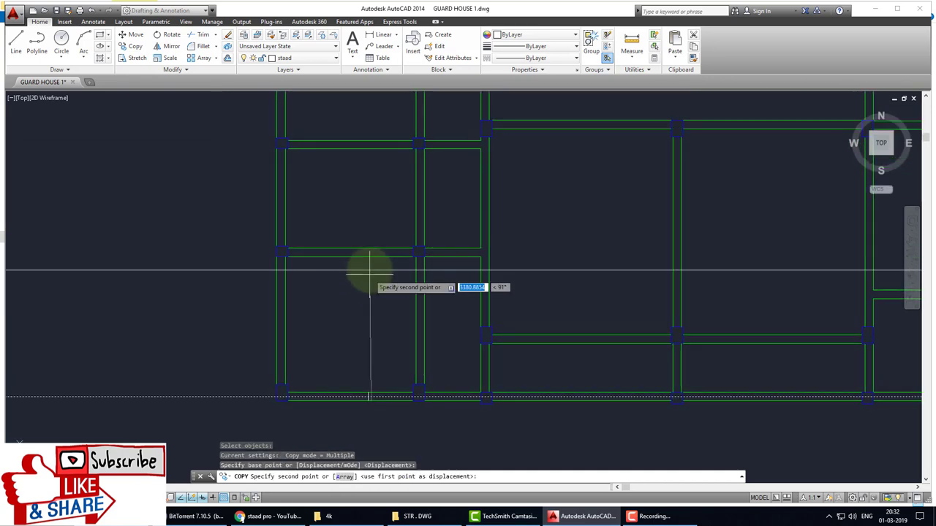
pyautogui.scroll(2, 366, 256)
pyautogui.click(371, 241)
pyautogui.scroll(-1, 382, 307)
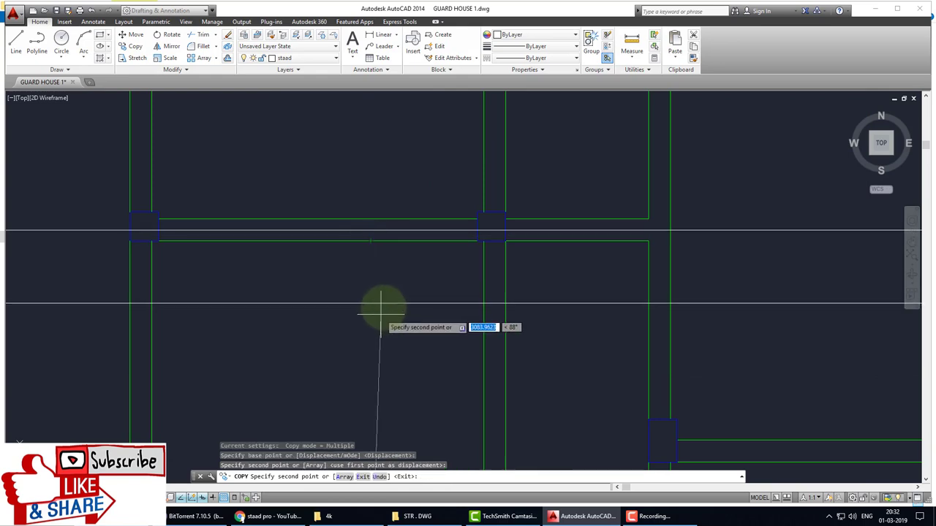
pyautogui.scroll(-3, 376, 261)
pyautogui.scroll(3, 378, 255)
pyautogui.click(378, 254)
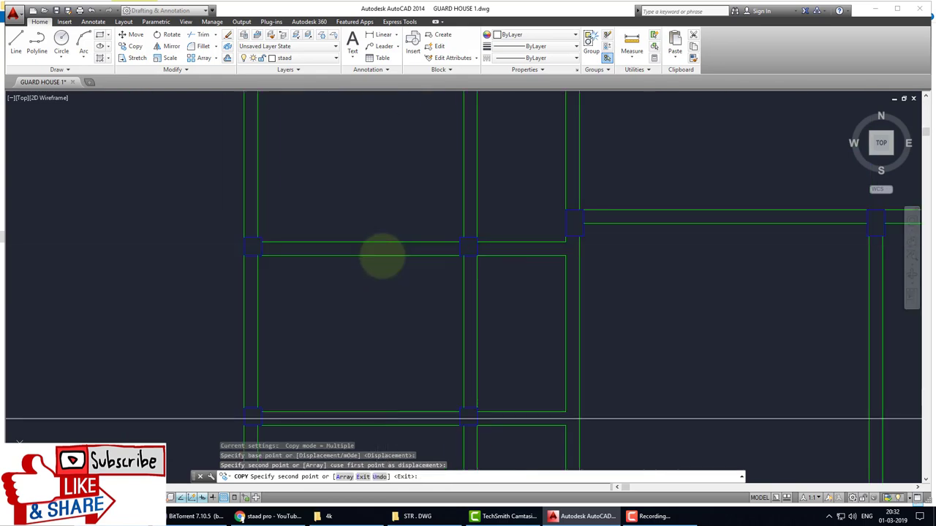
# Place further copies on the remaining upper beam rows up to the top beam, then finish copying.
pyautogui.scroll(-3, 383, 253)
pyautogui.scroll(2, 417, 277)
pyautogui.scroll(3, 512, 260)
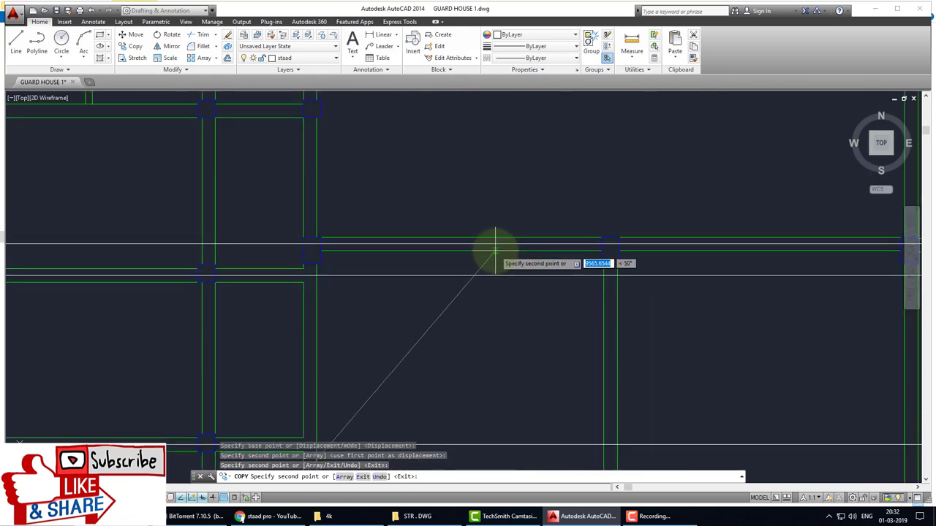
pyautogui.click(495, 251)
pyautogui.scroll(-3, 446, 263)
pyautogui.scroll(3, 359, 246)
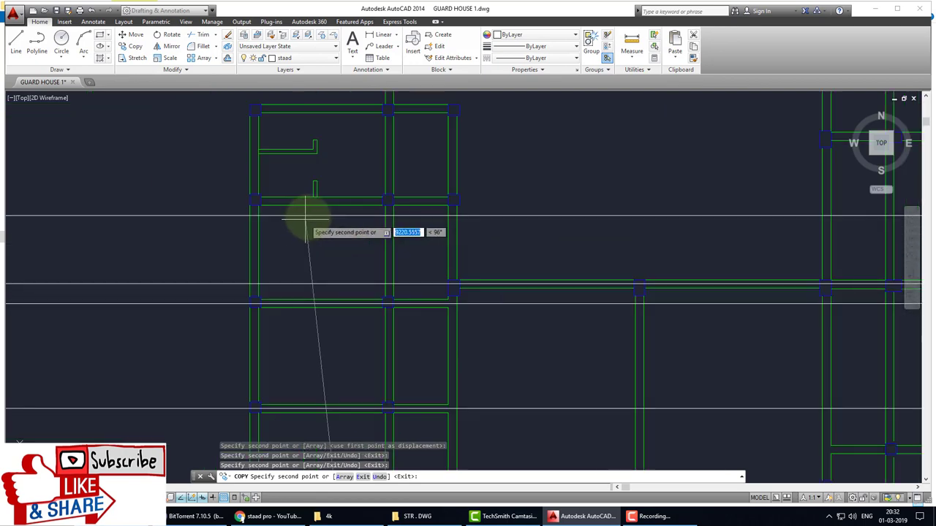
pyautogui.click(316, 205)
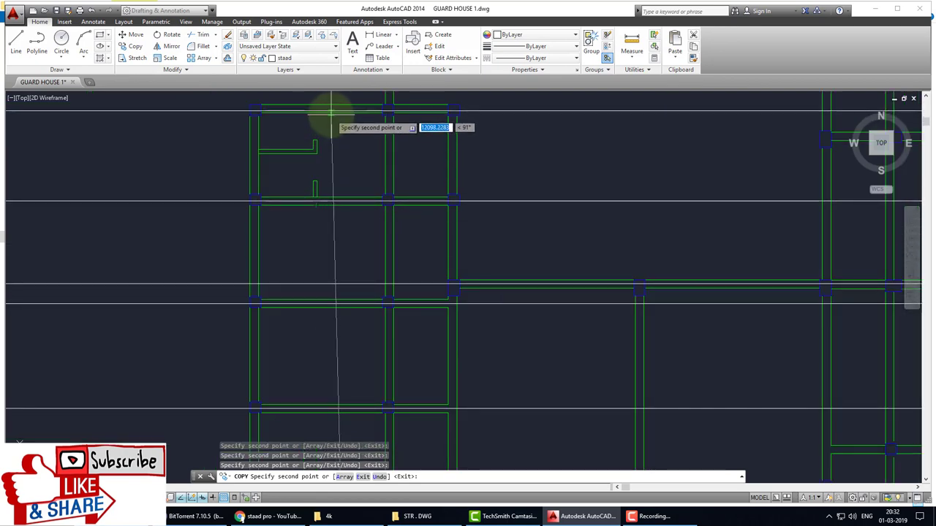
pyautogui.scroll(-2, 351, 153)
pyautogui.scroll(-3, 439, 183)
pyautogui.scroll(3, 439, 168)
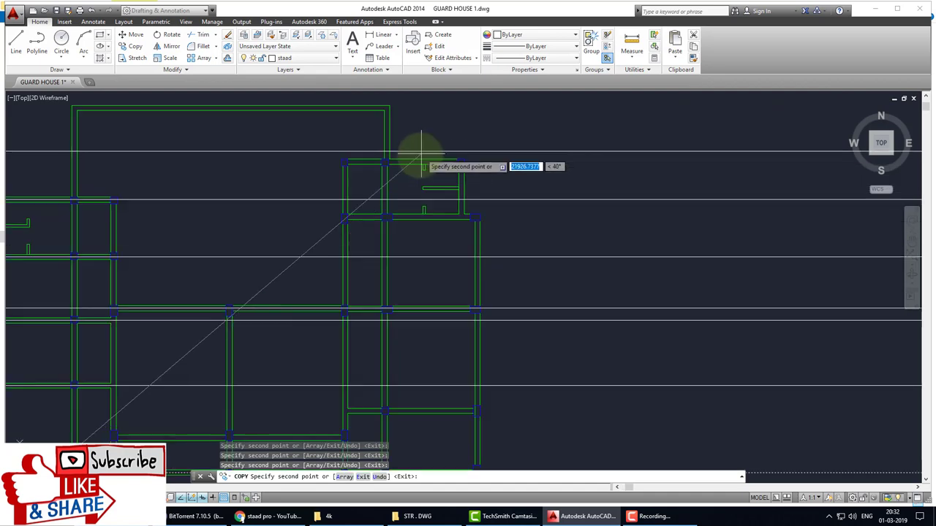
pyautogui.click(412, 161)
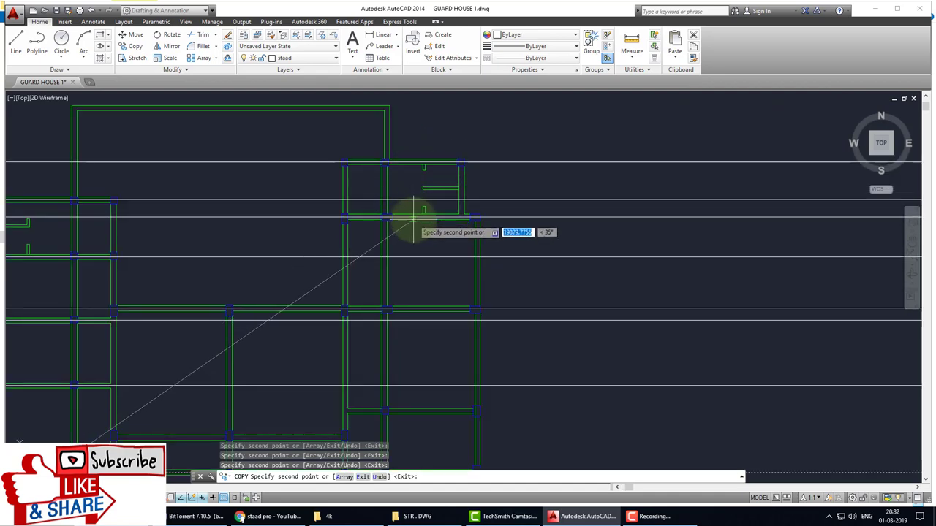
pyautogui.scroll(-3, 435, 308)
pyautogui.scroll(6, 431, 304)
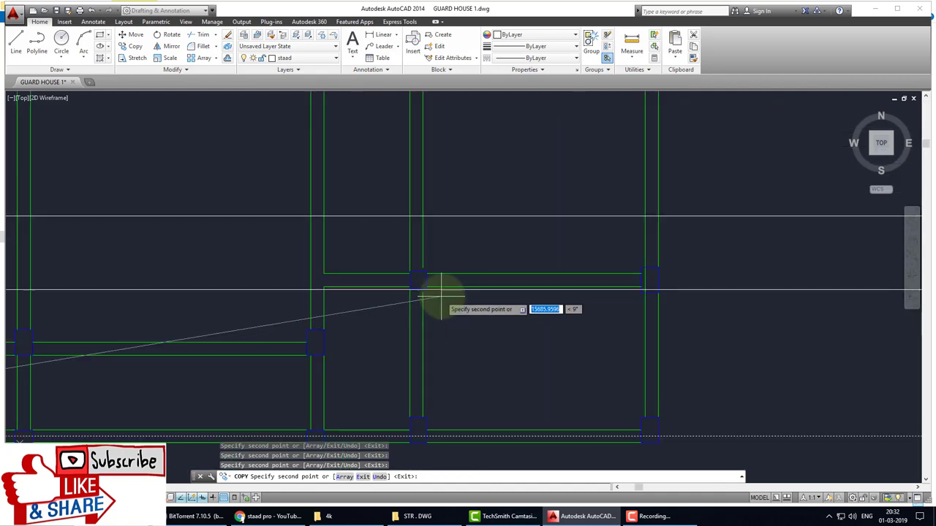
pyautogui.scroll(-5, 446, 289)
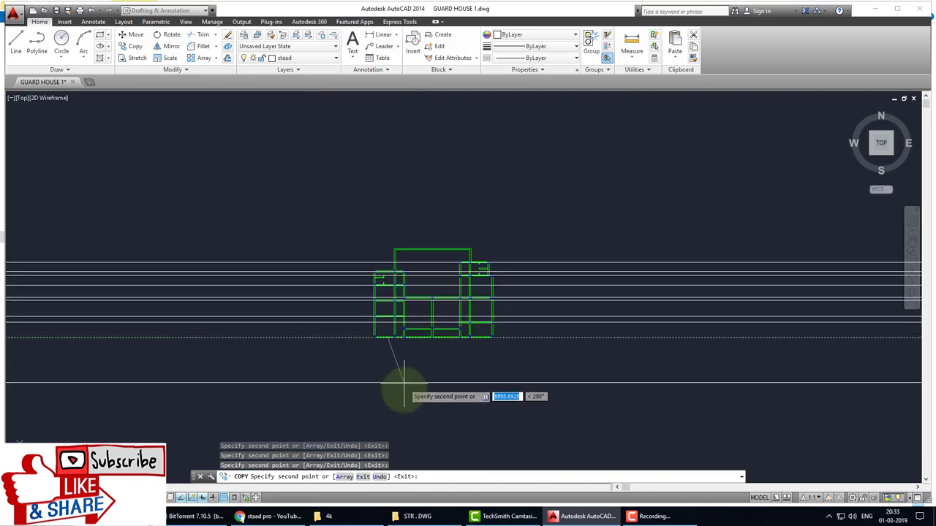
pyautogui.scroll(4, 421, 358)
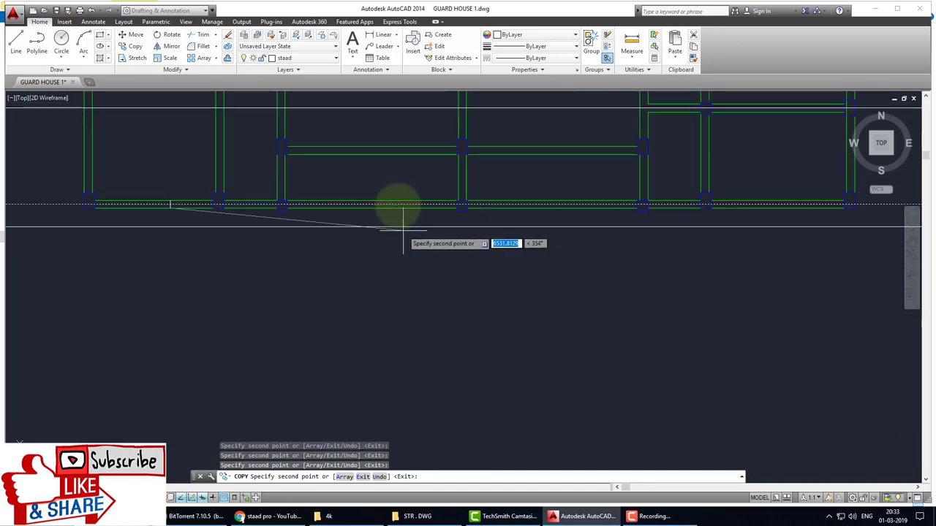
pyautogui.scroll(-4, 411, 213)
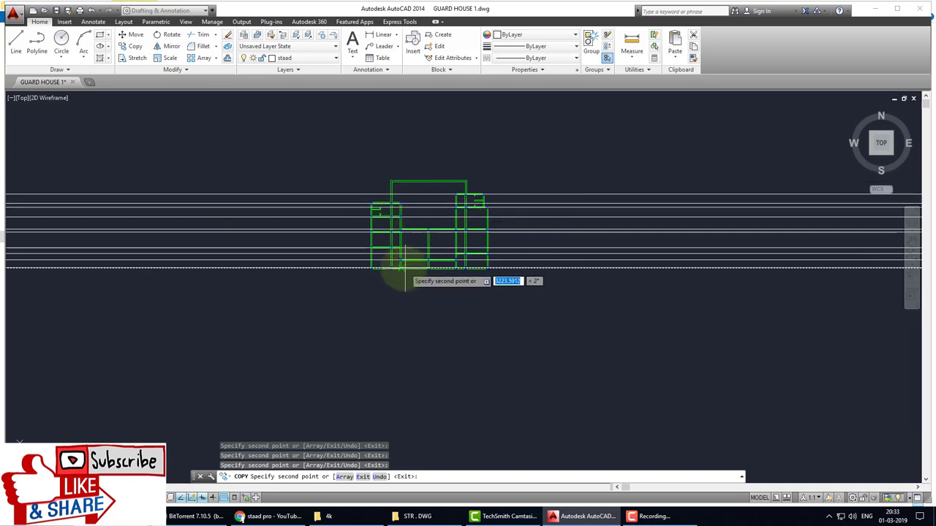
pyautogui.scroll(2, 403, 257)
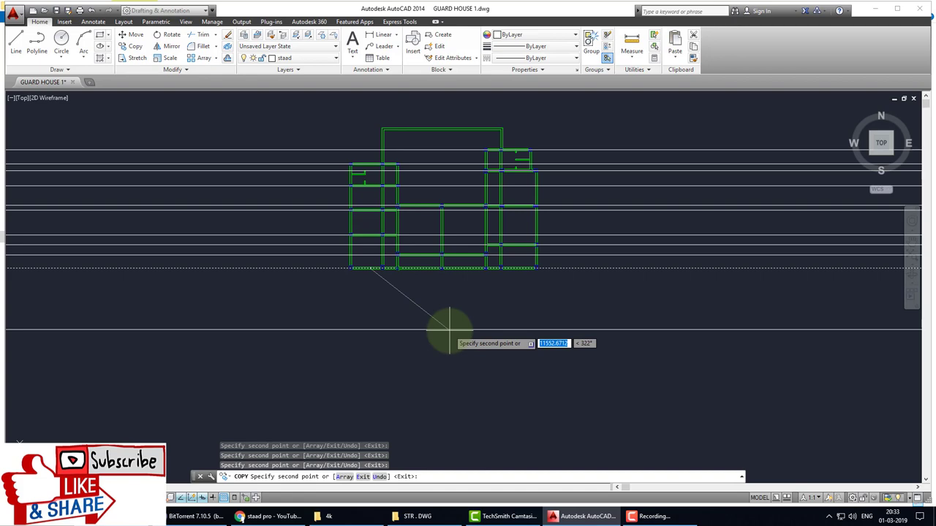
pyautogui.scroll(2, 530, 168)
pyautogui.scroll(1, 512, 157)
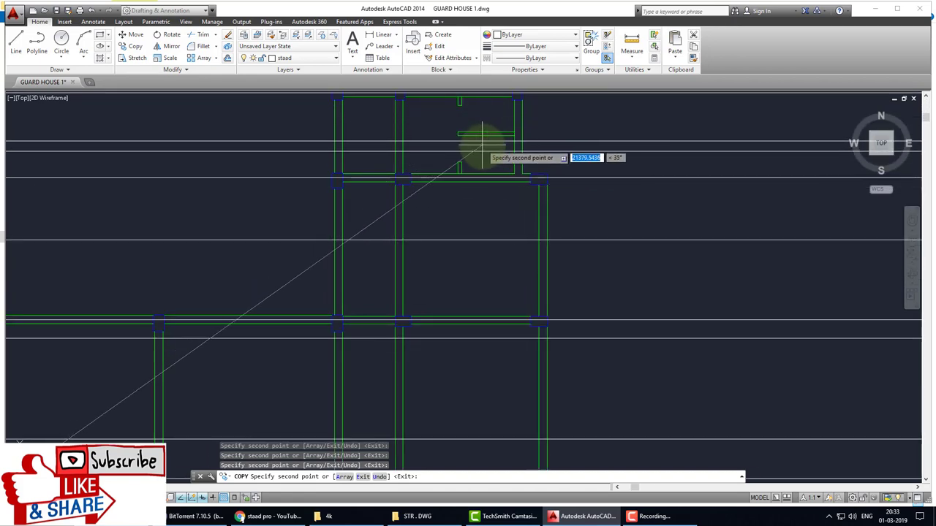
pyautogui.scroll(-3, 483, 157)
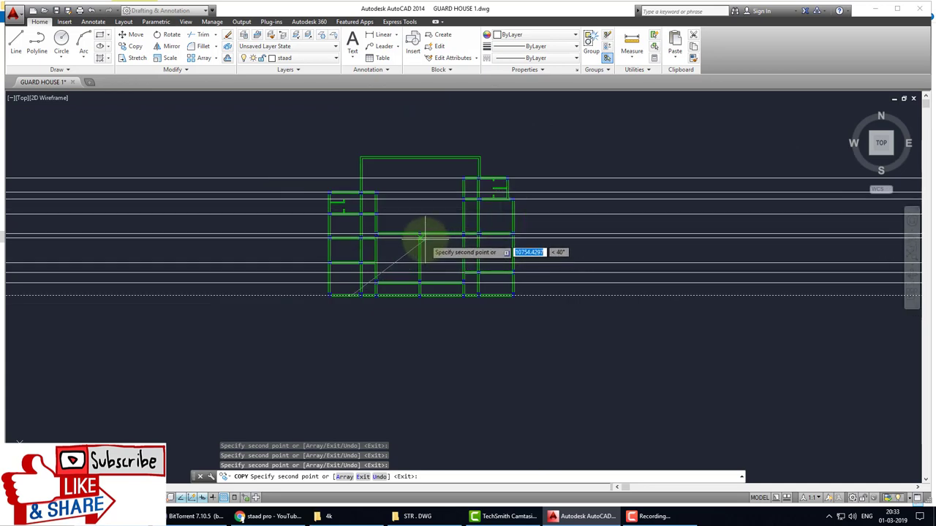
pyautogui.press('Escape')
pyautogui.scroll(2, 334, 286)
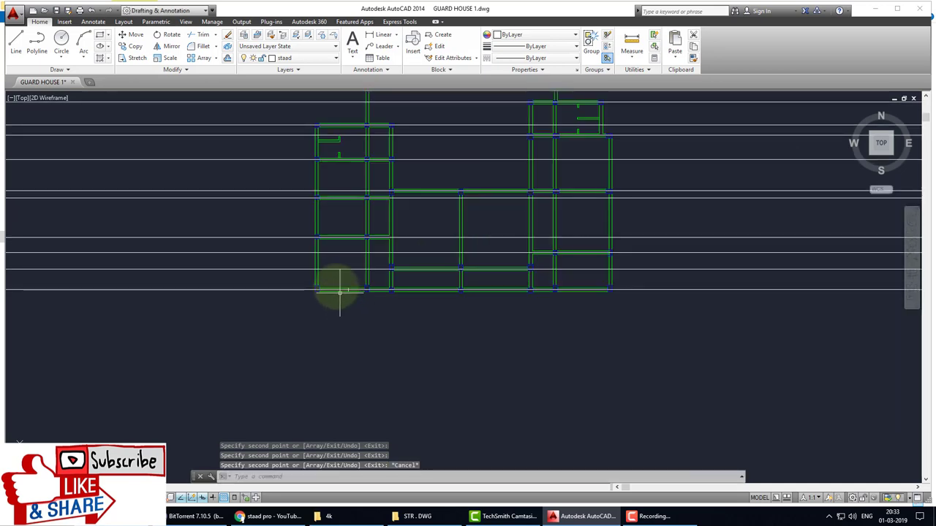
pyautogui.moveTo(335, 286)
pyautogui.mouseDown(button='middle')
pyautogui.moveTo(368, 256)
pyautogui.moveTo(373, 220)
pyautogui.mouseUp(button='middle')
pyautogui.scroll(4, 390, 233)
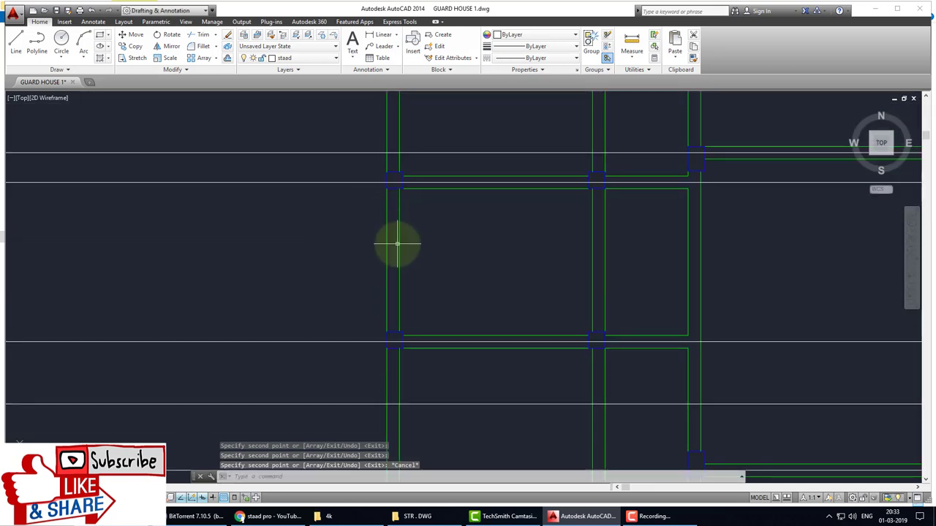
# Draw a short line beside the left column.
pyautogui.write('l')
pyautogui.press('Return')
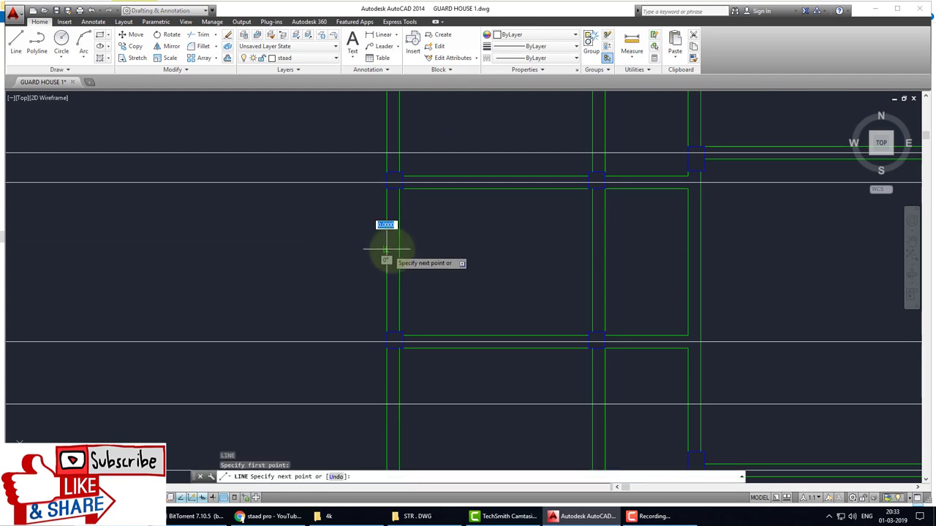
pyautogui.click(399, 250)
pyautogui.press('Return')
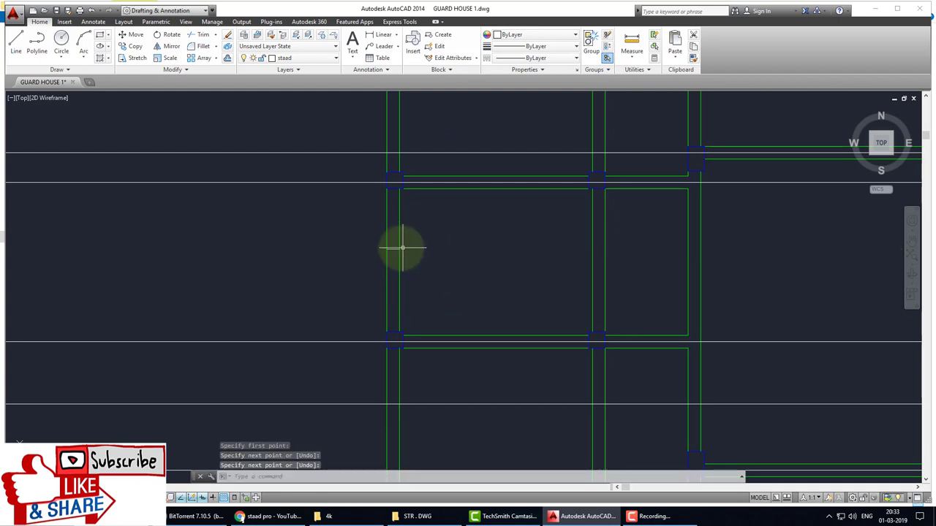
# Place a vertical XL construction line through the left column centres.
pyautogui.write('xl')
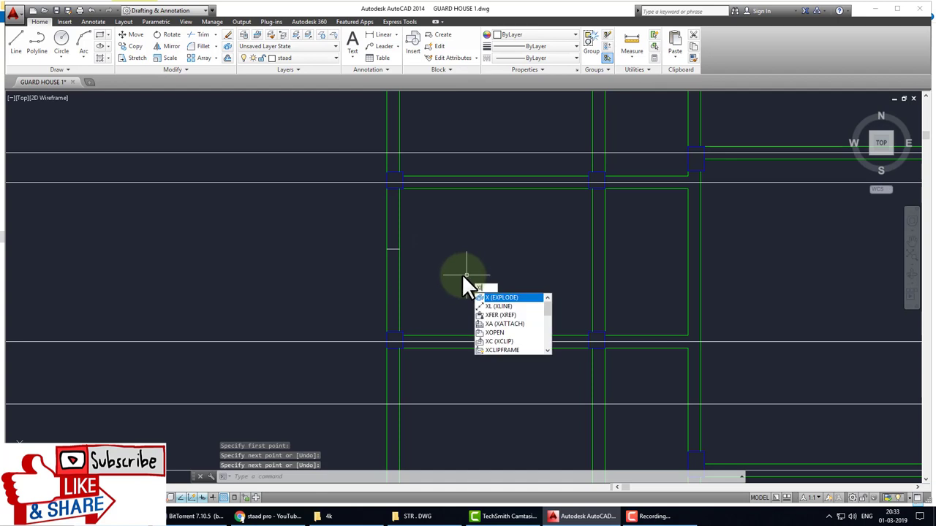
pyautogui.press('Return')
pyautogui.scroll(2, 395, 248)
pyautogui.click(394, 249)
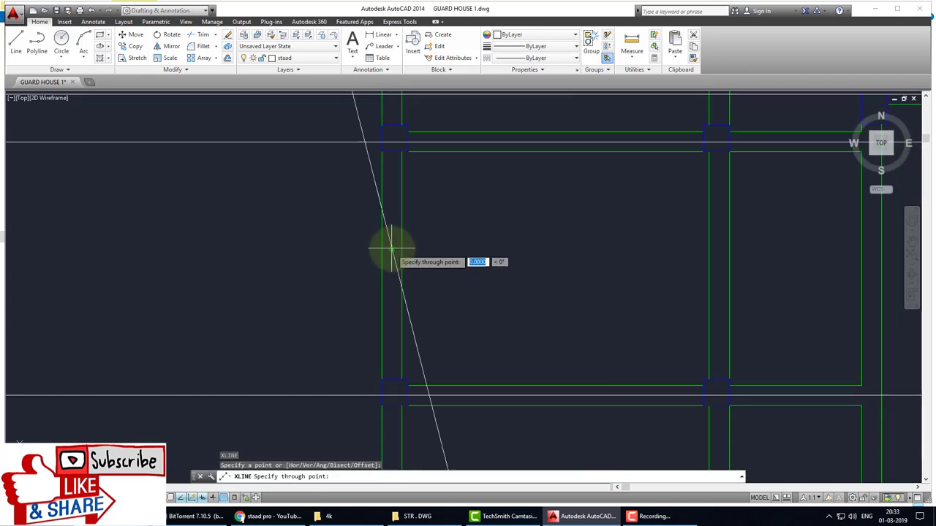
pyautogui.click(393, 236)
pyautogui.press('Return')
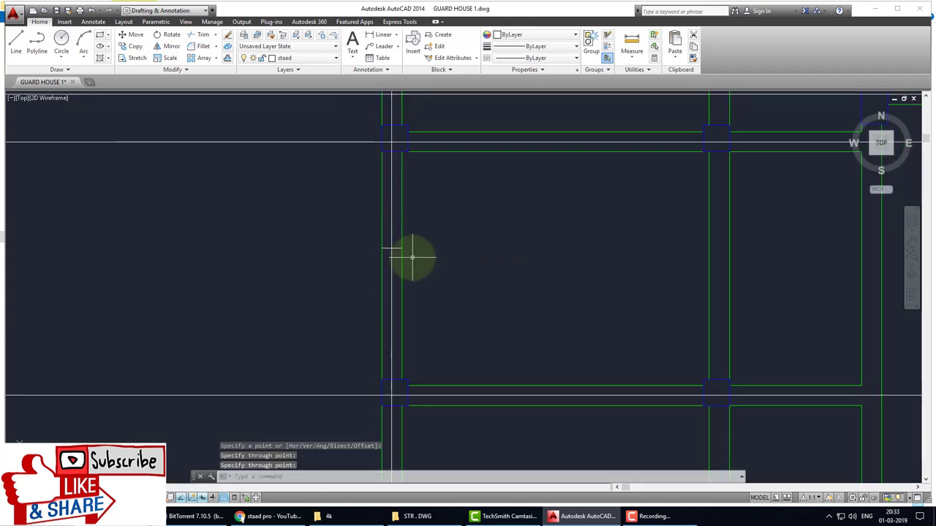
# Copy the vertical construction line onto each remaining column line of the plan.
pyautogui.write('co')
pyautogui.press('Return')
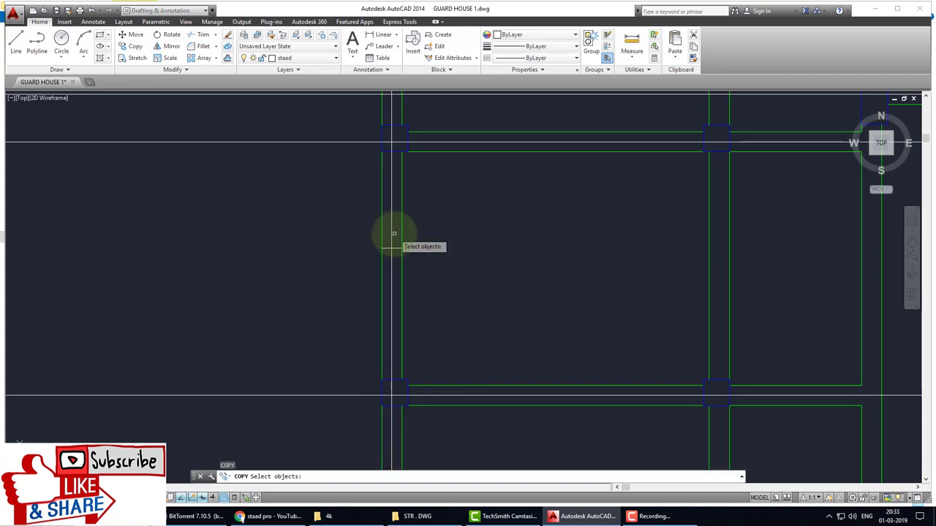
pyautogui.press('Return')
pyautogui.click(400, 233)
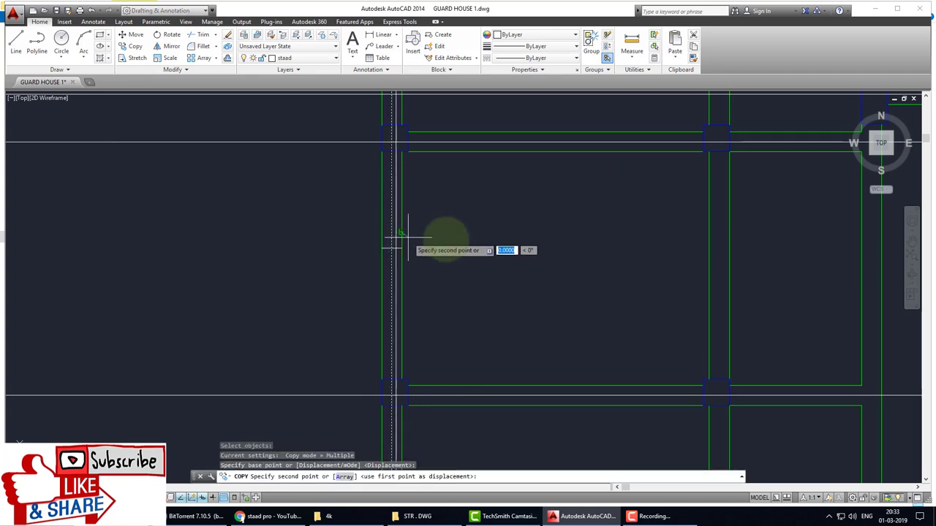
pyautogui.scroll(-5, 736, 261)
pyautogui.moveTo(736, 261); pyautogui.dragTo(627, 268, button='middle')
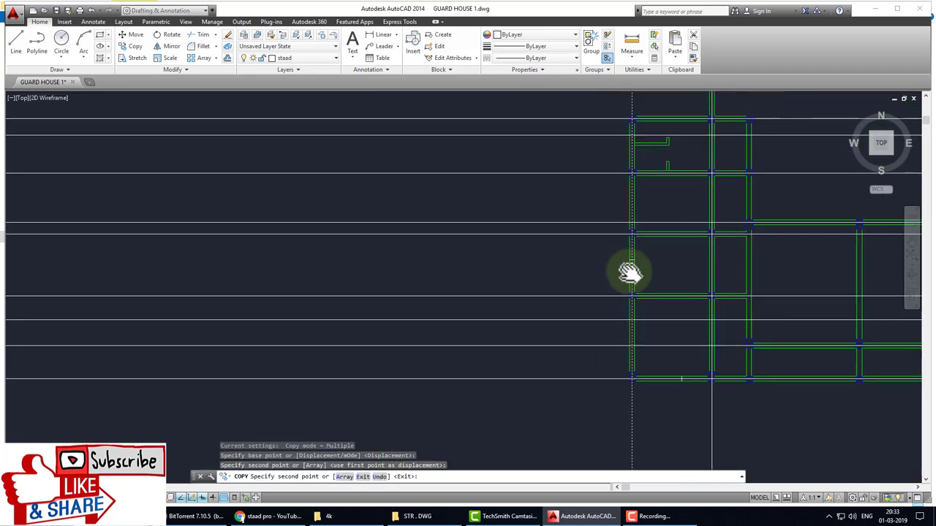
pyautogui.scroll(3, 546, 263)
pyautogui.moveTo(758, 256); pyautogui.dragTo(563, 266, button='middle')
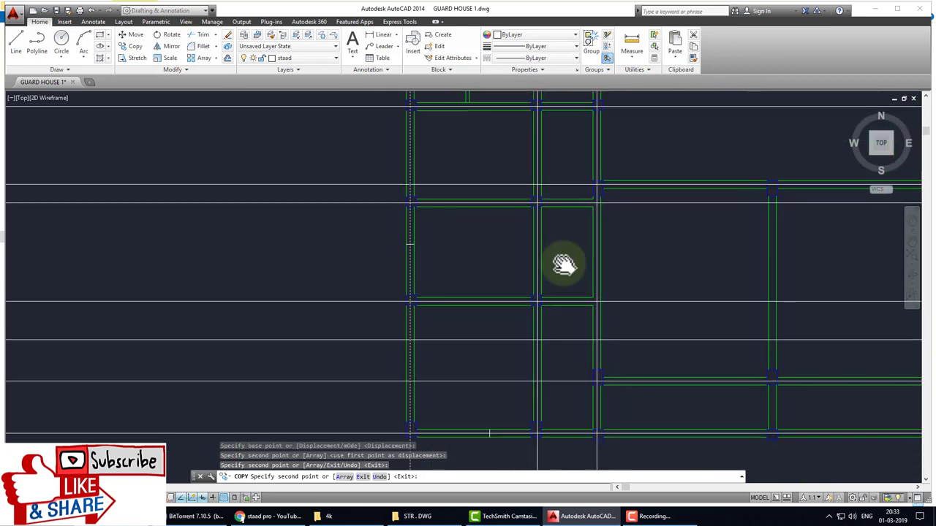
pyautogui.scroll(3, 508, 261)
pyautogui.scroll(3, 595, 241)
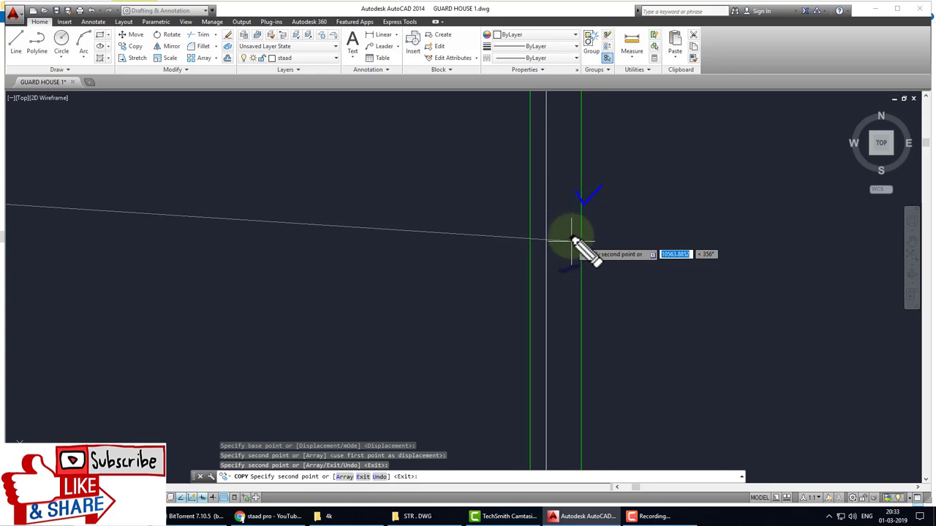
pyautogui.scroll(-3, 580, 238)
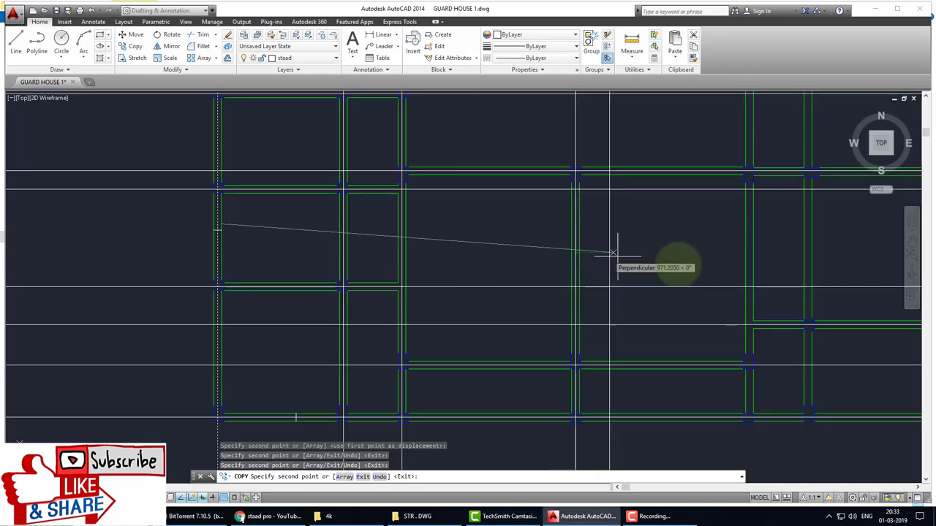
pyautogui.scroll(3, 714, 254)
pyautogui.scroll(-3, 714, 254)
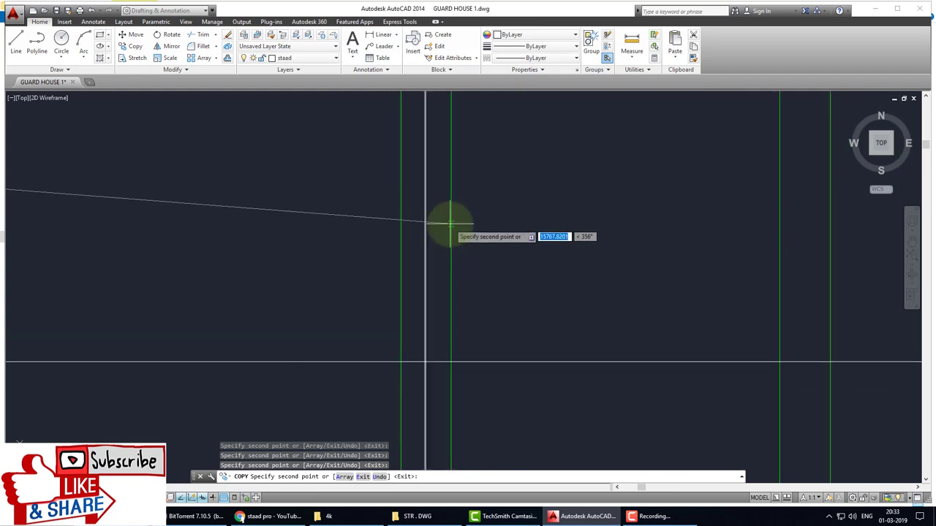
pyautogui.scroll(2, 515, 233)
pyautogui.scroll(2, 512, 220)
pyautogui.scroll(-2, 501, 217)
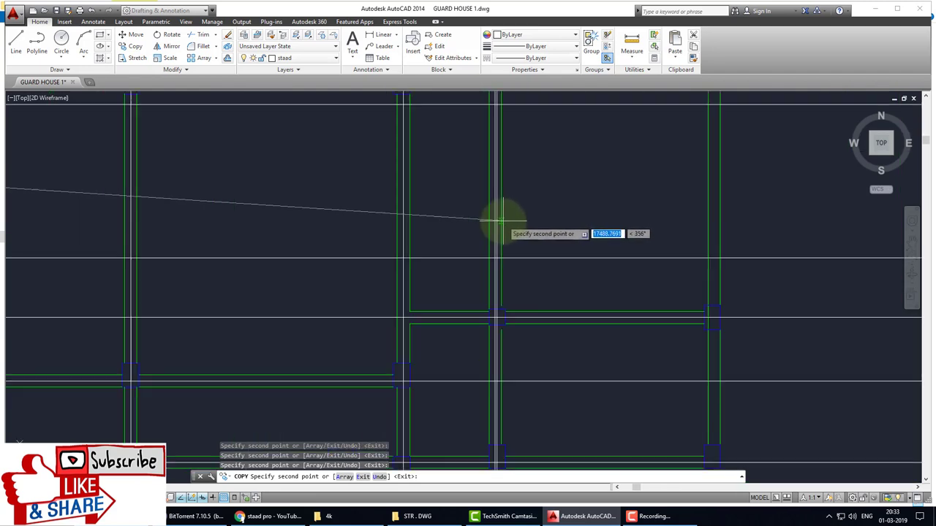
pyautogui.scroll(-2, 556, 230)
pyautogui.scroll(2, 581, 234)
pyautogui.scroll(-3, 578, 241)
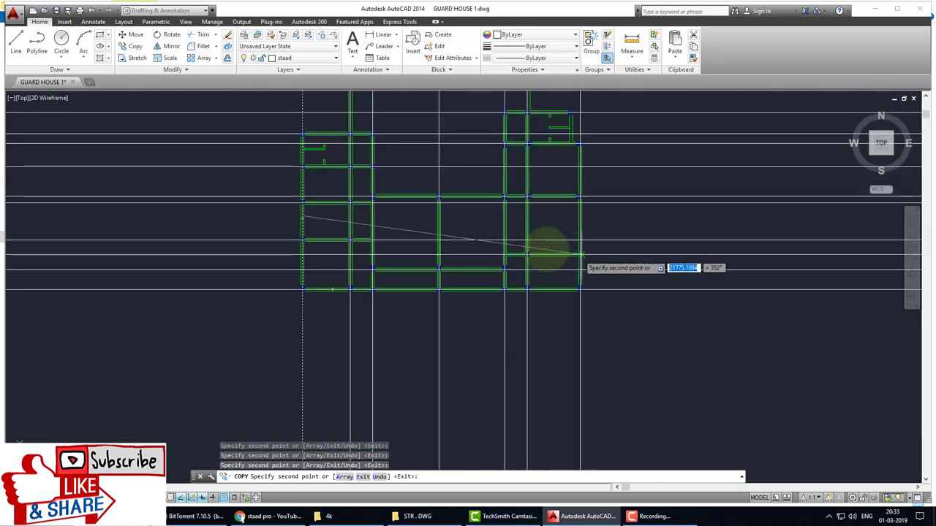
pyautogui.scroll(-1, 439, 278)
pyautogui.scroll(1, 449, 293)
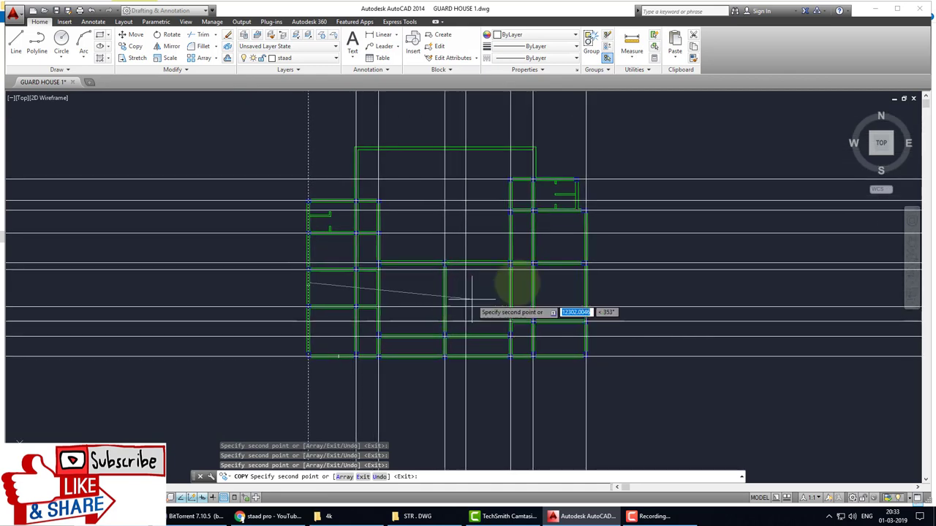
pyautogui.scroll(1, 476, 255)
pyautogui.press('Escape')
pyautogui.scroll(-2, 510, 327)
pyautogui.write('TR')
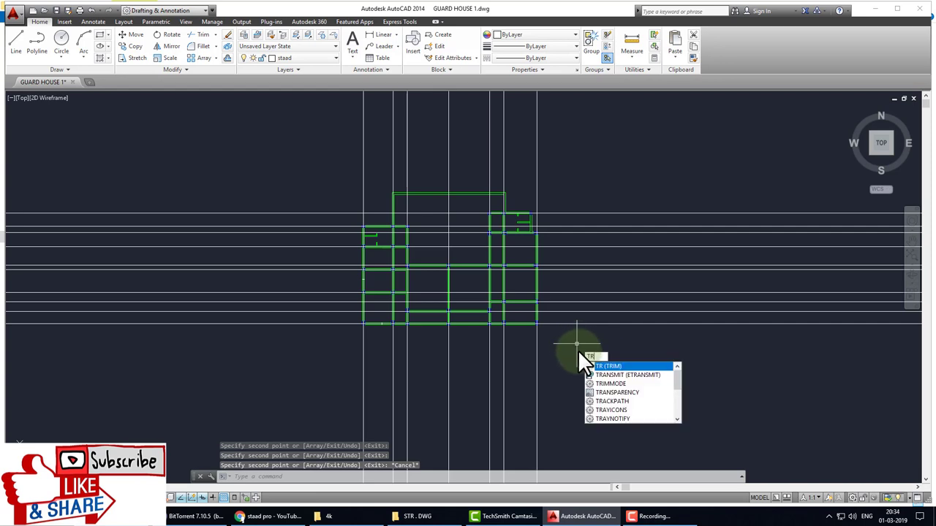
# Trim the overhanging grid-line ends below the plan with crossing windows.
pyautogui.press('Return')
pyautogui.scroll(2, 539, 340)
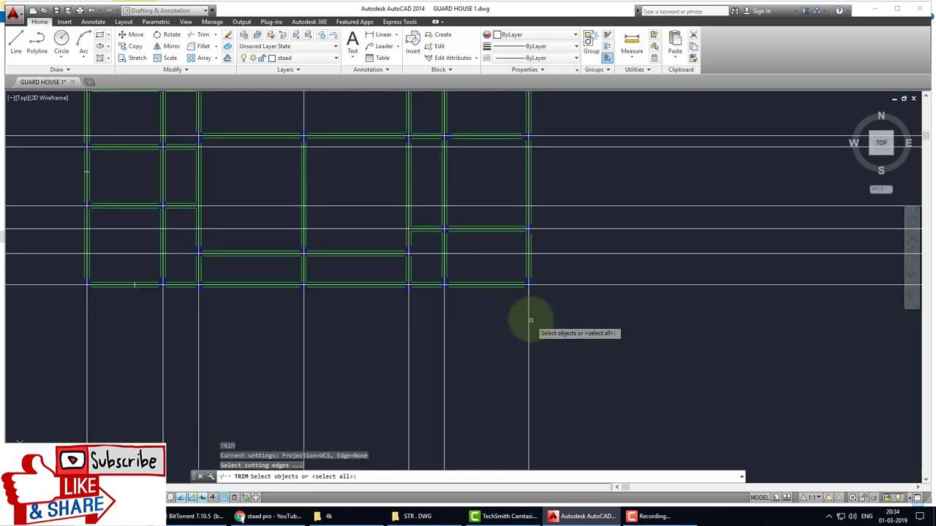
pyautogui.press('Return')
pyautogui.scroll(-1, 621, 317)
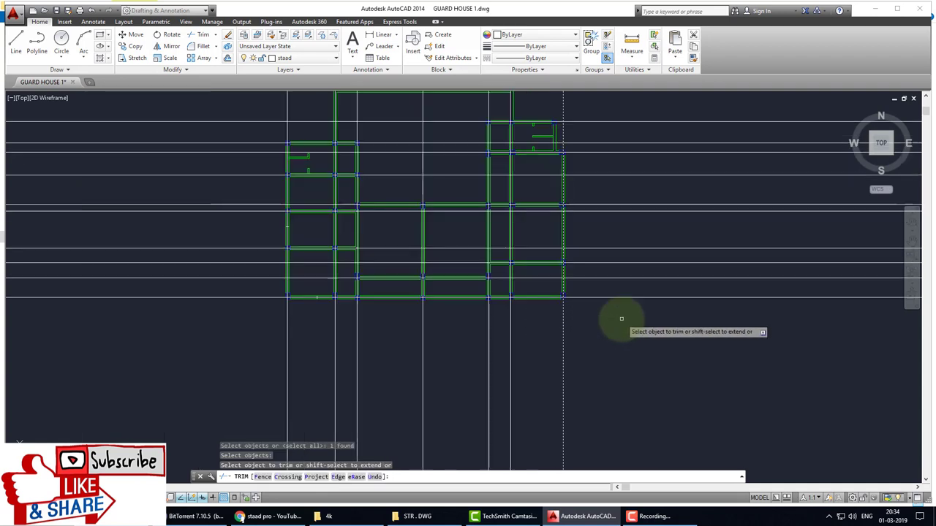
pyautogui.scroll(-2, 621, 317)
pyautogui.click(651, 299)
pyautogui.click(617, 171)
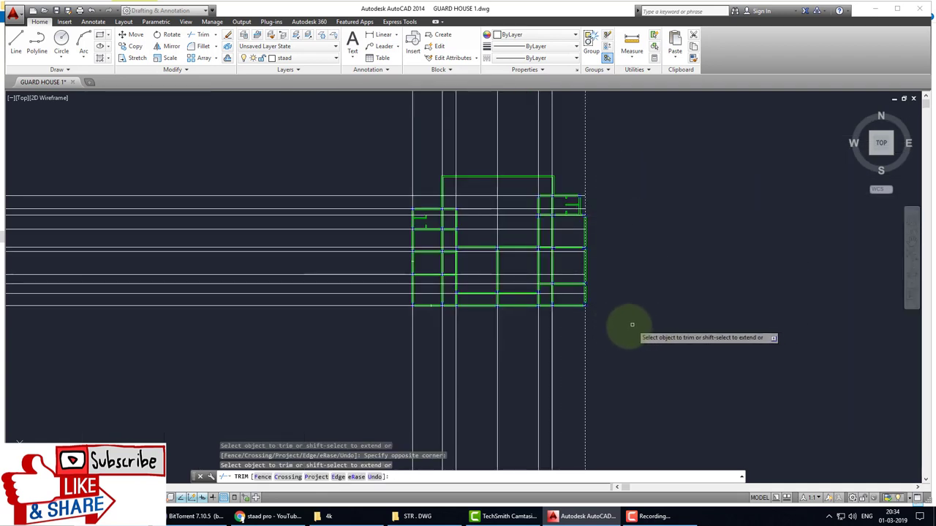
pyautogui.press('Return')
pyautogui.press('Return')
pyautogui.scroll(4, 570, 299)
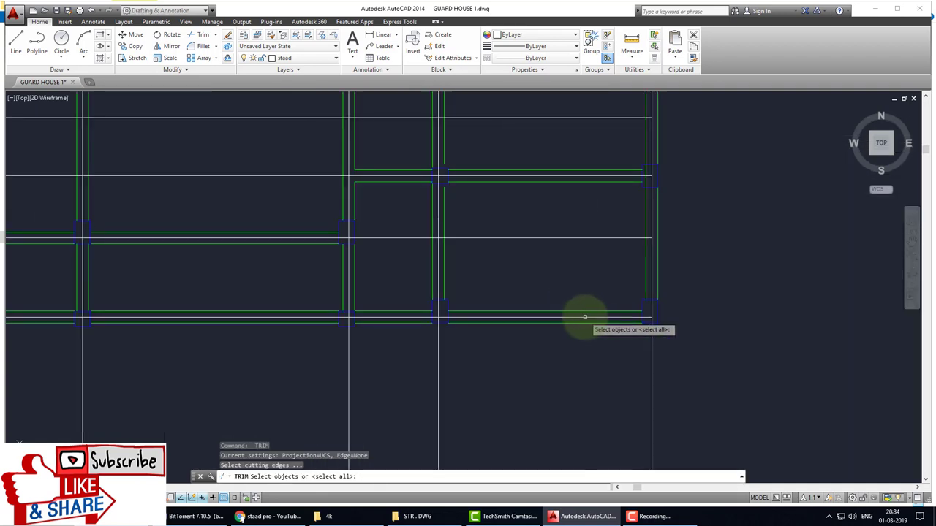
pyautogui.press('Return')
pyautogui.scroll(-2, 607, 320)
pyautogui.scroll(-2, 636, 336)
pyautogui.click(690, 357)
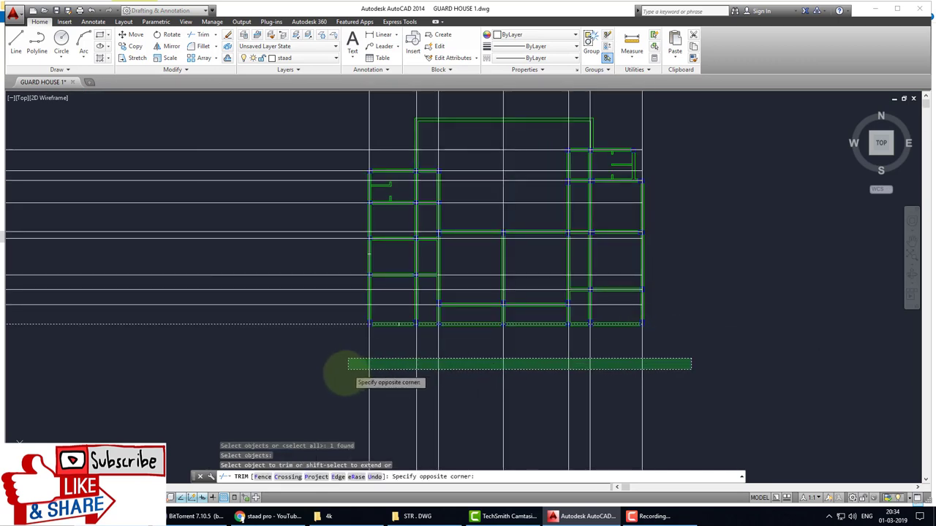
pyautogui.click(348, 366)
pyautogui.scroll(3, 354, 331)
pyautogui.press('Return')
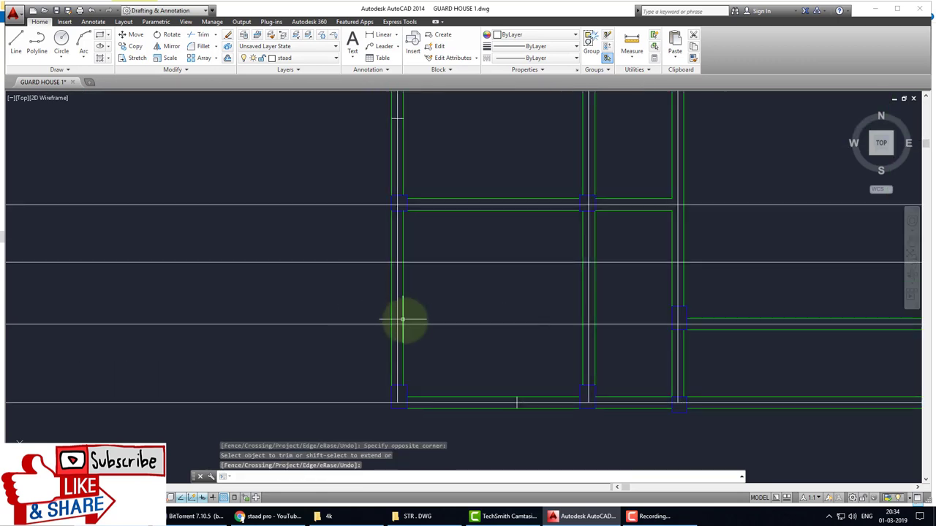
# Trim the horizontal line ends left of the plan back to the left column line.
pyautogui.press('Return')
pyautogui.click(402, 320)
pyautogui.press('Return')
pyautogui.click(347, 415)
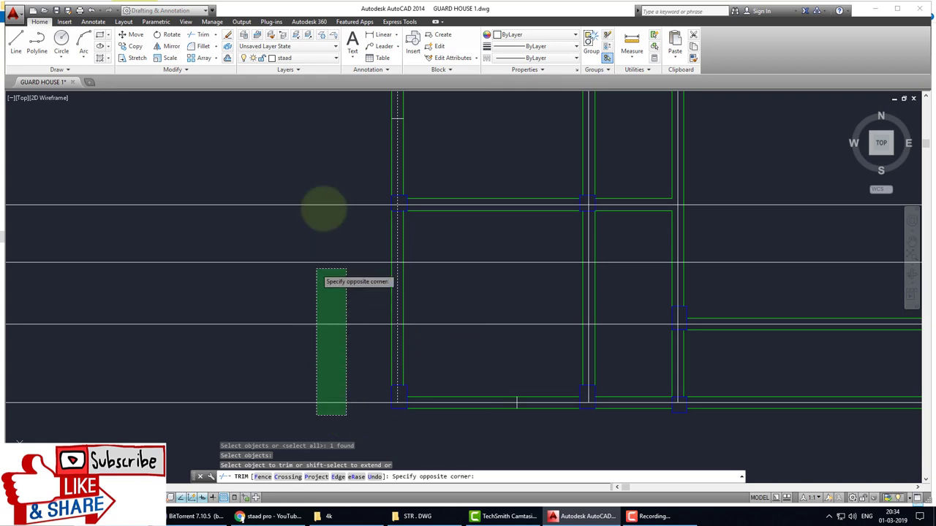
pyautogui.click(316, 270)
pyautogui.scroll(-3, 311, 203)
pyautogui.click(296, 199)
pyautogui.click(271, 92)
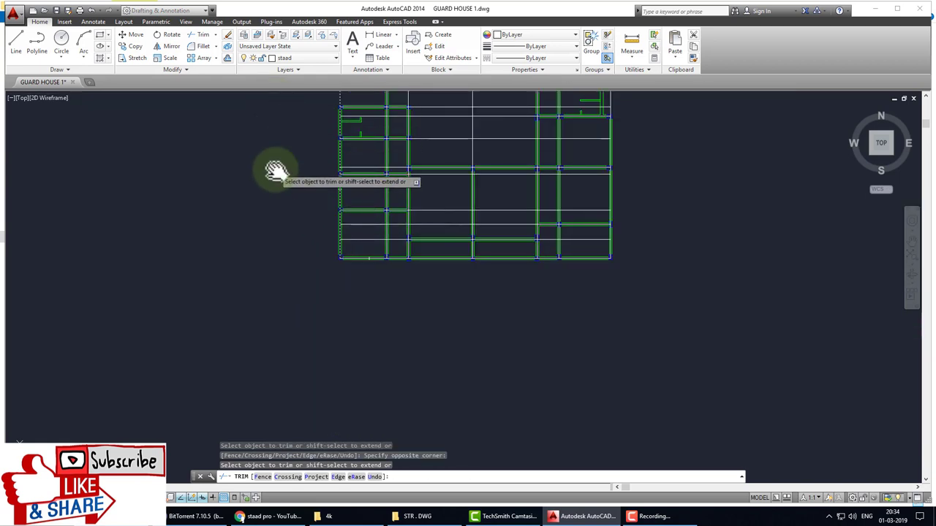
pyautogui.moveTo(275, 171); pyautogui.dragTo(317, 288, button='middle')
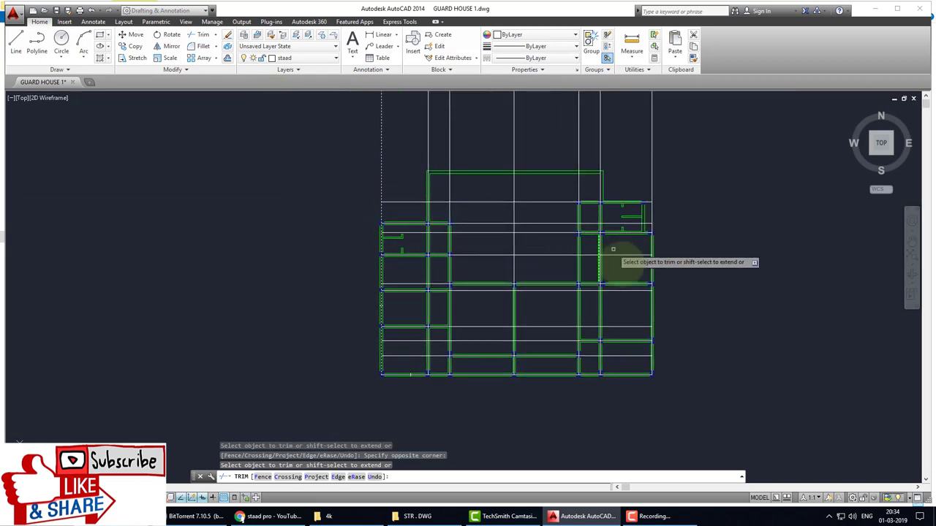
pyautogui.scroll(6, 446, 307)
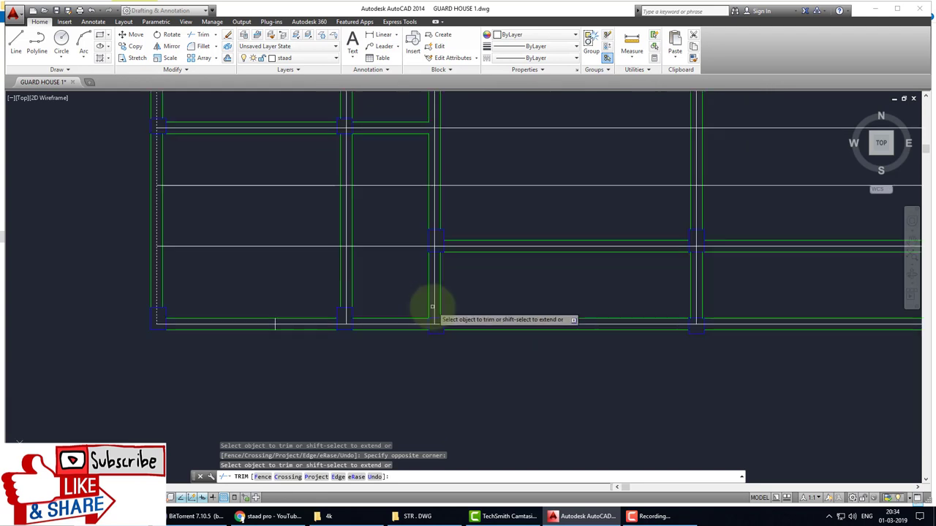
# Trim horizontal lines back to a vertical grid line used as cutting edge.
pyautogui.press('Return')
pyautogui.press('Return')
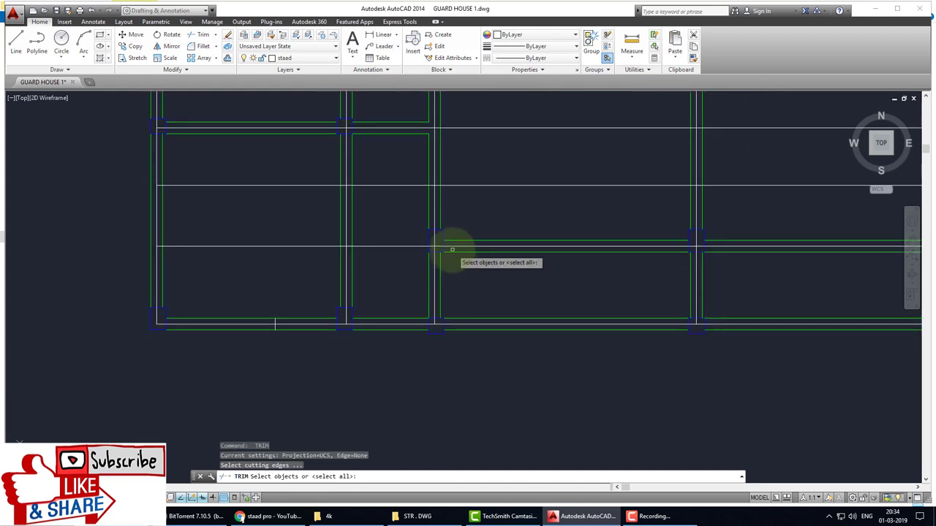
pyautogui.click(434, 271)
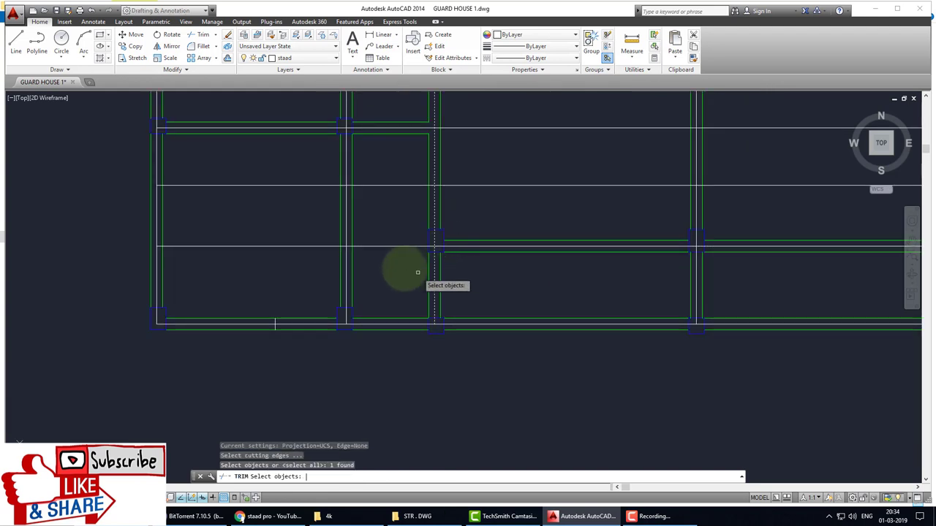
pyautogui.press('Return')
pyautogui.click(386, 187)
pyautogui.click(378, 171)
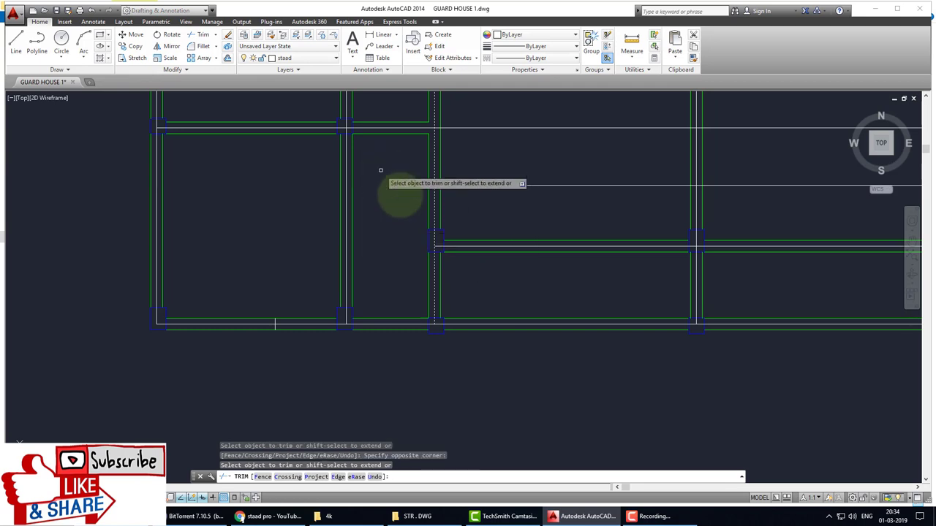
pyautogui.scroll(-2, 484, 277)
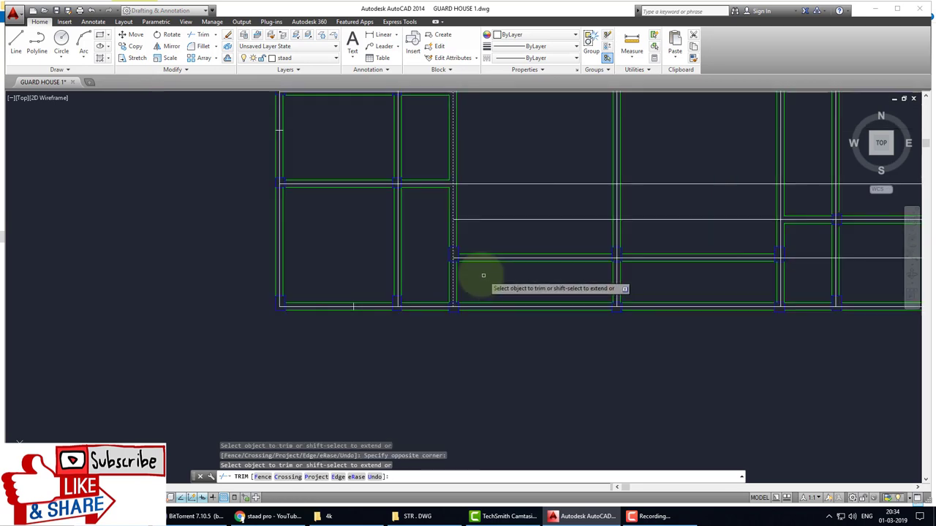
pyautogui.scroll(-2, 473, 271)
pyautogui.moveTo(473, 259); pyautogui.dragTo(479, 325, button='middle')
pyautogui.scroll(3, 456, 229)
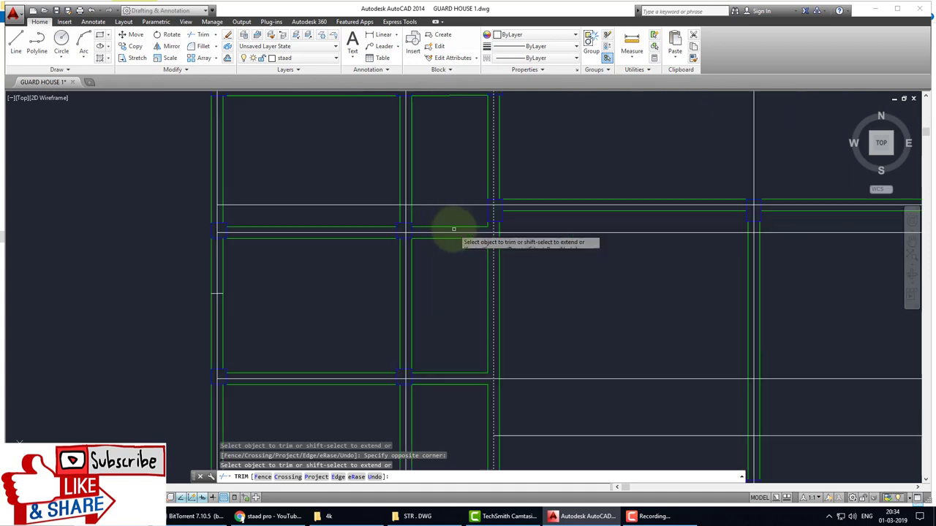
pyautogui.scroll(-3, 484, 190)
pyautogui.moveTo(484, 186); pyautogui.dragTo(459, 260, button='middle')
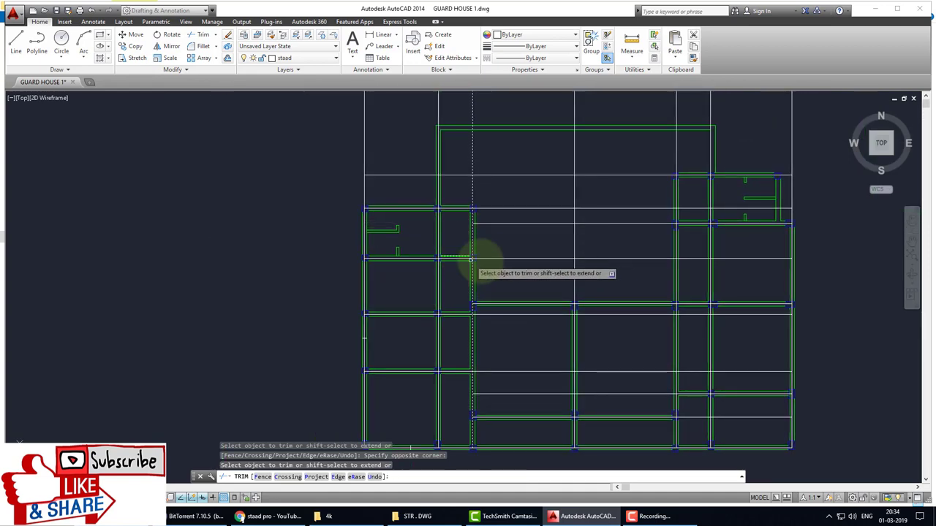
pyautogui.click(476, 236)
pyautogui.click(456, 172)
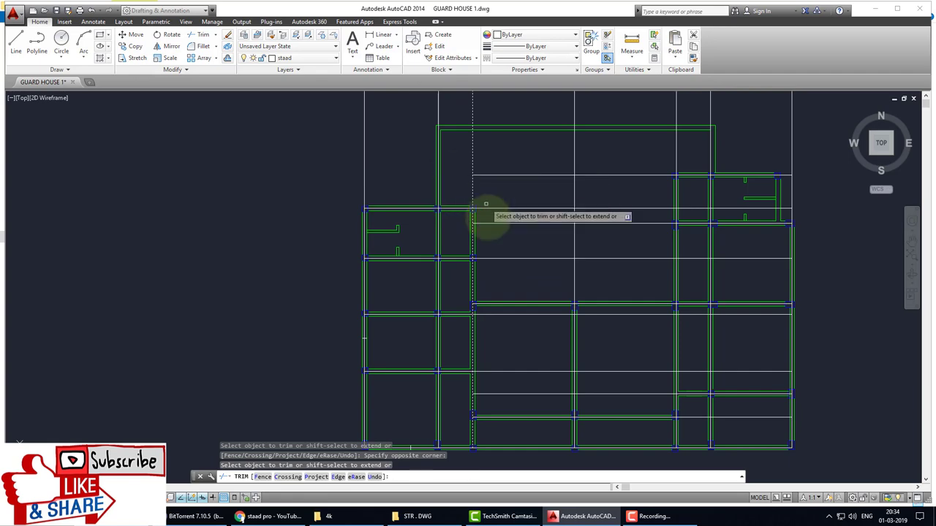
pyautogui.scroll(-3, 497, 308)
pyautogui.scroll(2, 398, 301)
pyautogui.scroll(2, 413, 291)
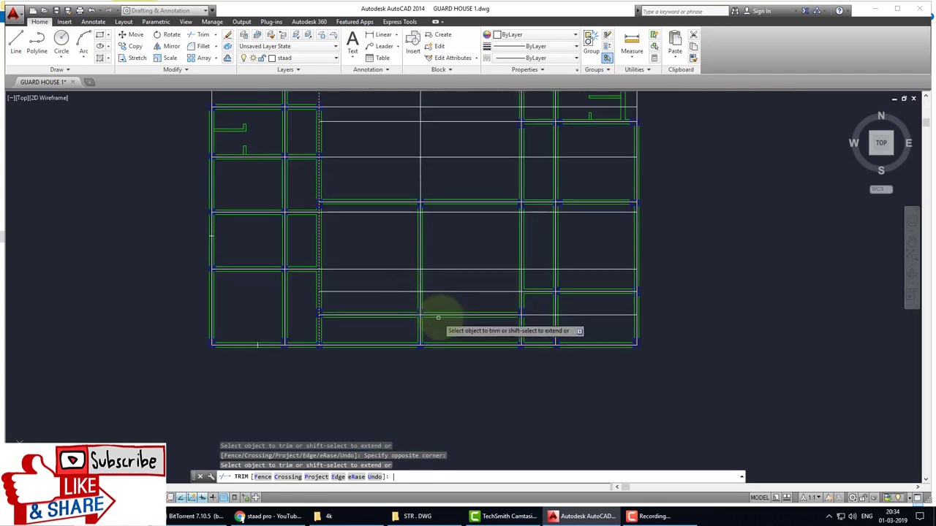
# Trim more horizontal lines in the upper middle area, then undo the unwanted last trim.
pyautogui.press('Return')
pyautogui.press('Return')
pyautogui.scroll(3, 422, 299)
pyautogui.press('Return')
pyautogui.scroll(-2, 421, 293)
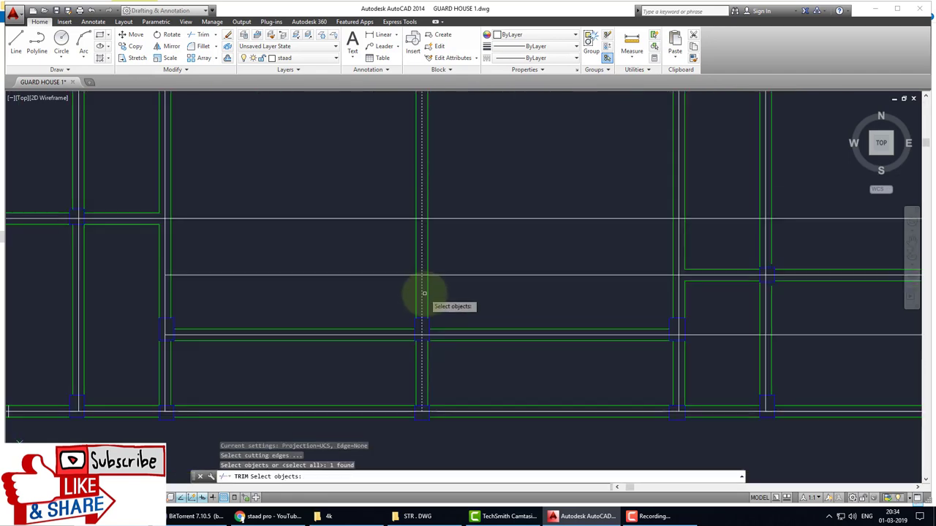
pyautogui.scroll(-2, 423, 297)
pyautogui.click(413, 298)
pyautogui.click(400, 262)
pyautogui.click(394, 210)
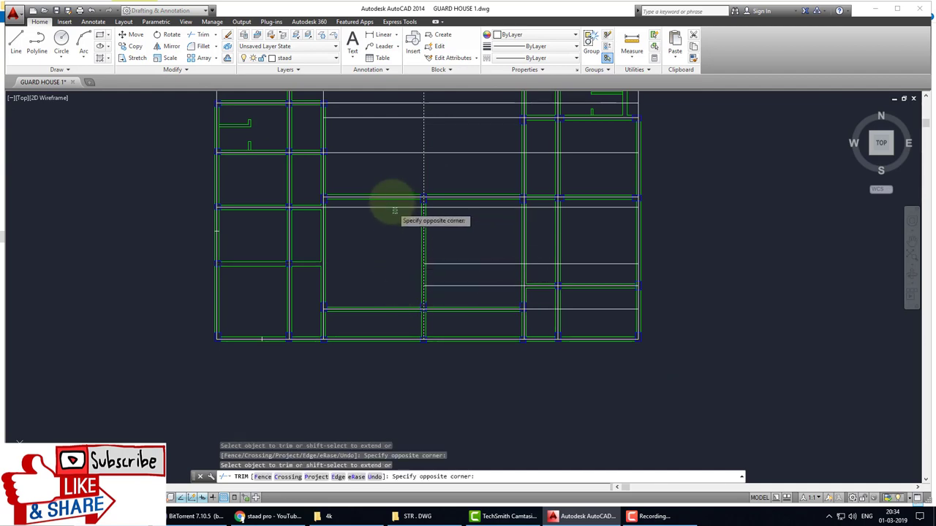
pyautogui.scroll(-2, 406, 196)
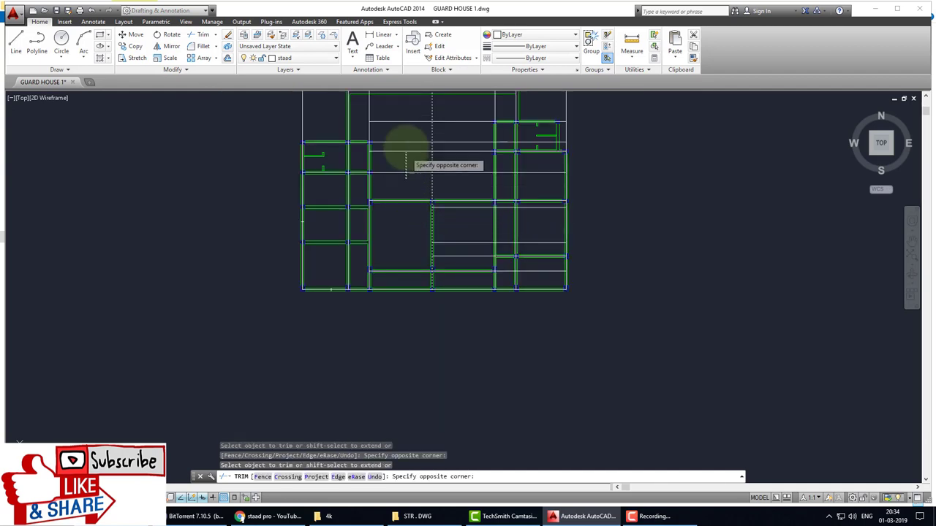
pyautogui.doubleClick(405, 132)
pyautogui.click(410, 184)
pyautogui.click(386, 129)
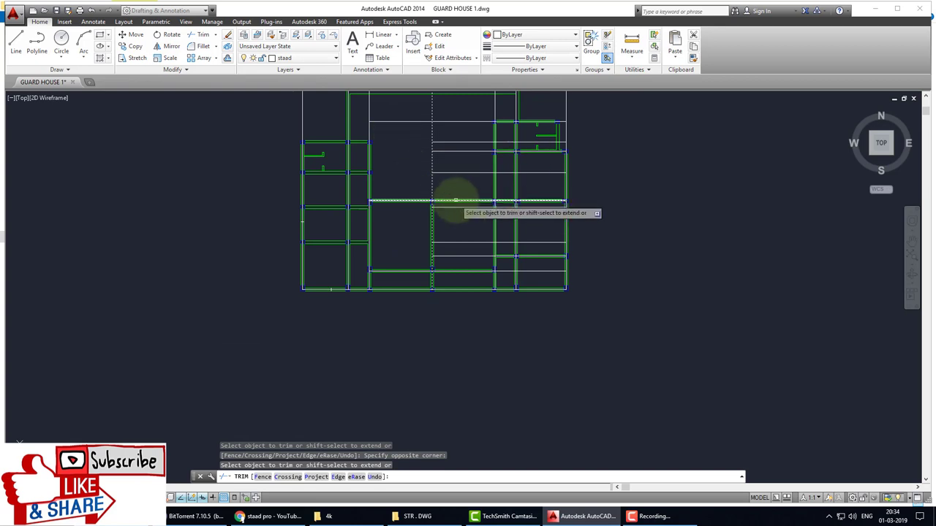
pyautogui.hotkey('ctrl', 'z')
pyautogui.scroll(1, 429, 183)
pyautogui.scroll(-2, 430, 183)
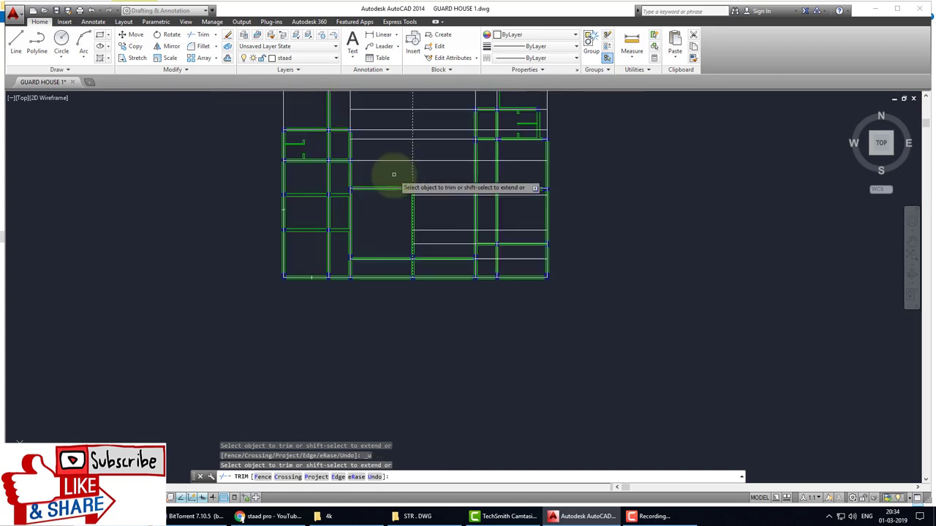
pyautogui.scroll(-1, 430, 190)
# Cut the interior horizontal centerlines back so they stop at the middle vertical column line.
pyautogui.press('Escape')
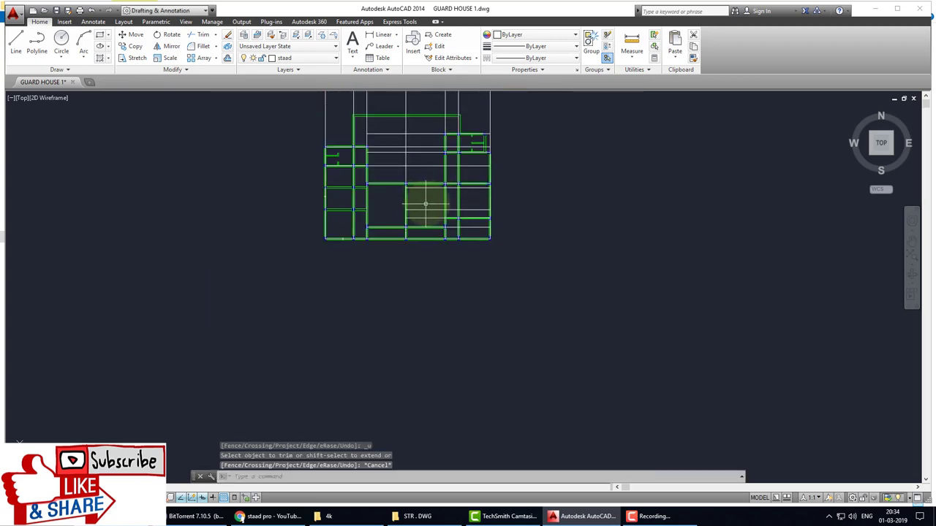
pyautogui.scroll(4, 437, 200)
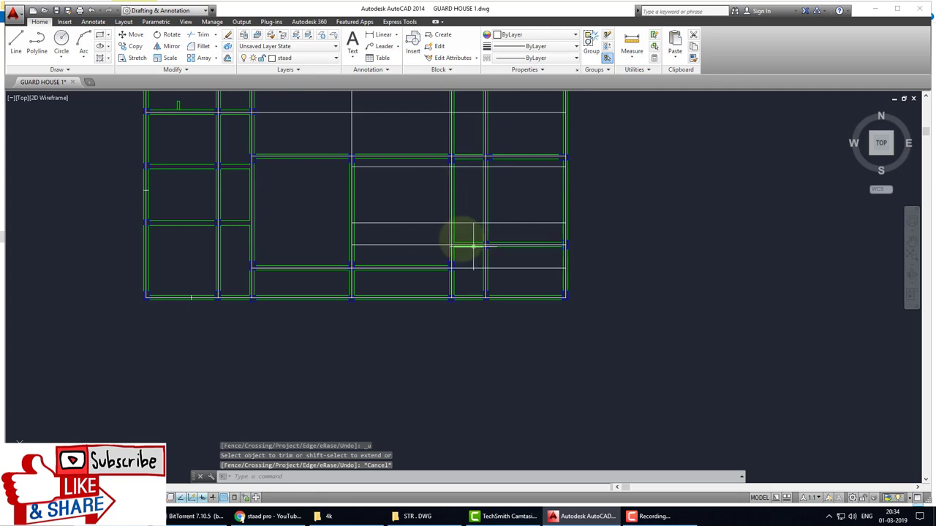
pyautogui.scroll(4, 455, 201)
pyautogui.write('tr')
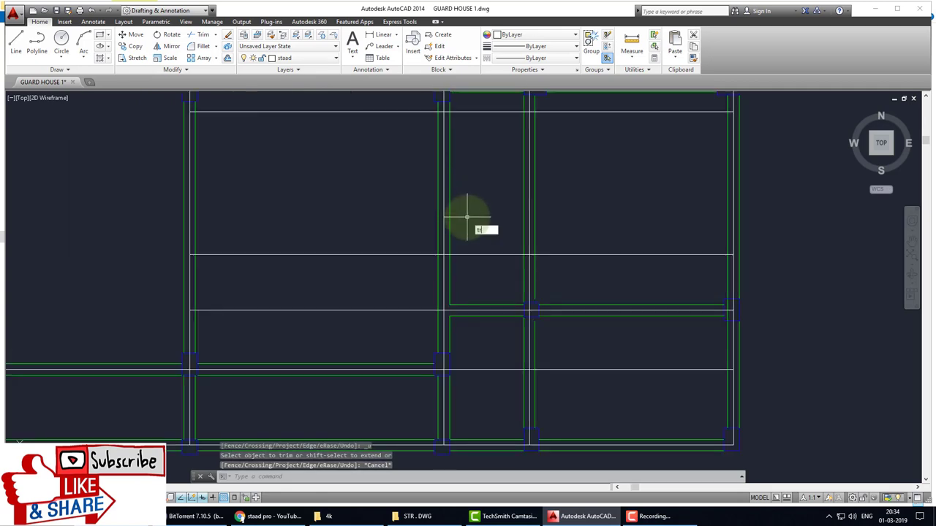
pyautogui.press('Return')
pyautogui.scroll(-2, 506, 279)
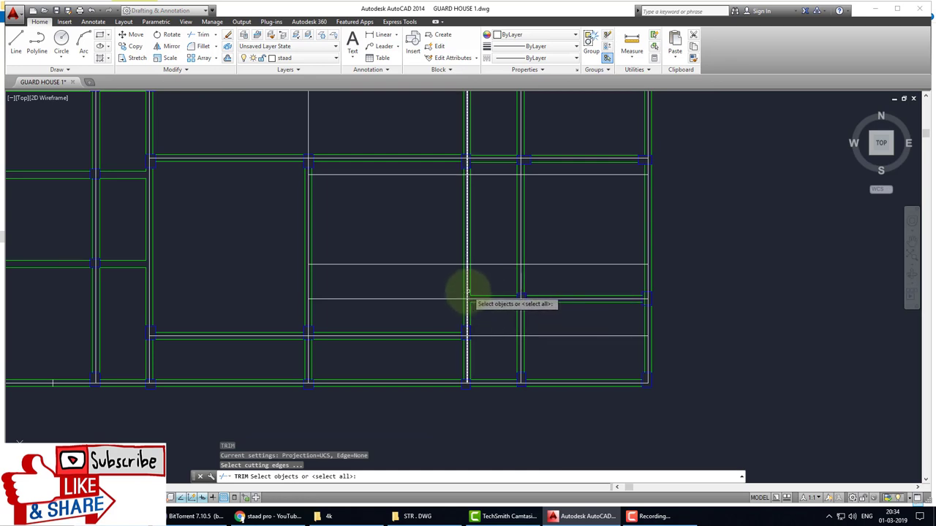
pyautogui.press('Return')
pyautogui.click(449, 307)
pyautogui.click(470, 317)
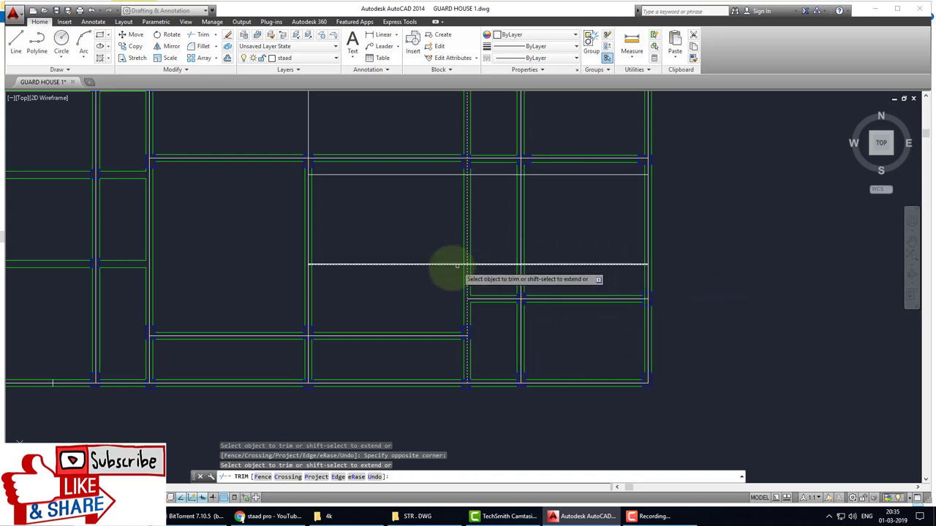
pyautogui.click(558, 263)
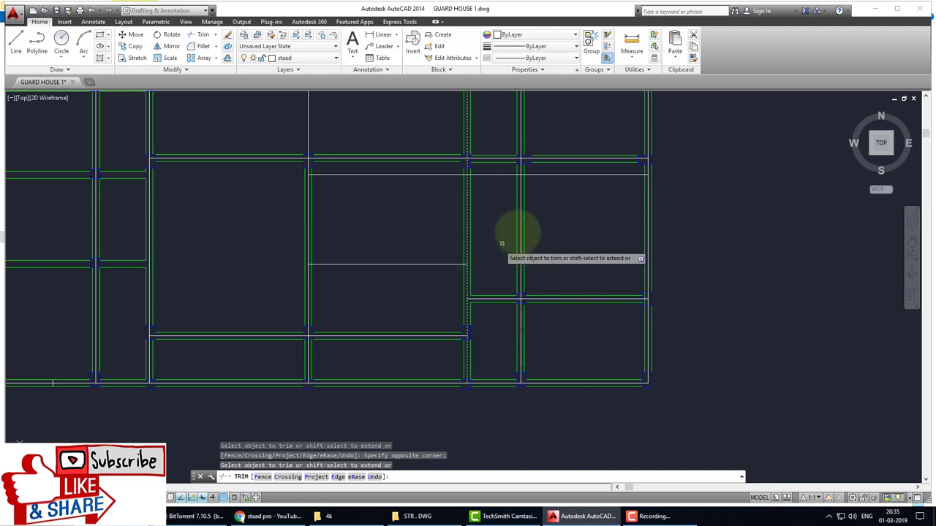
# Erase the two leftover horizontal centerline pieces in the middle bay.
pyautogui.press('Escape')
pyautogui.write('era')
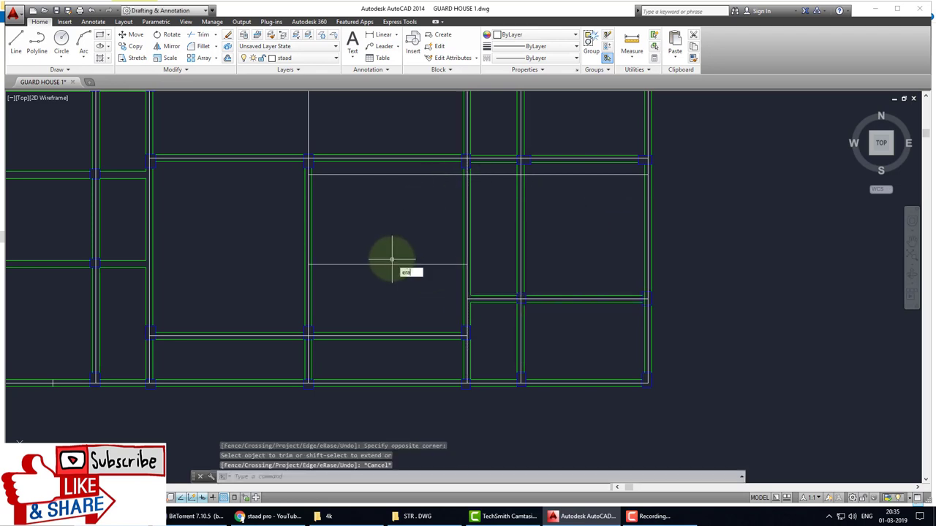
pyautogui.press('Return')
pyautogui.click(405, 271)
pyautogui.click(380, 167)
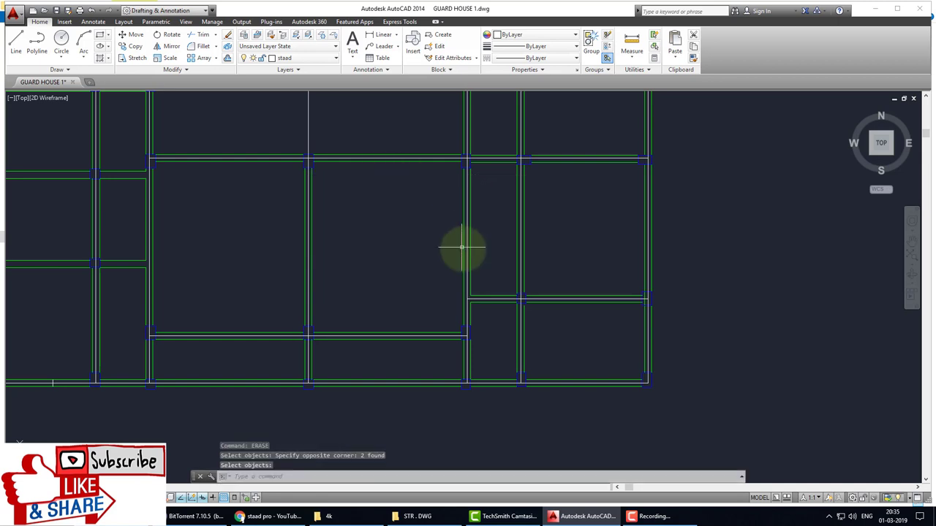
pyautogui.scroll(-2, 439, 307)
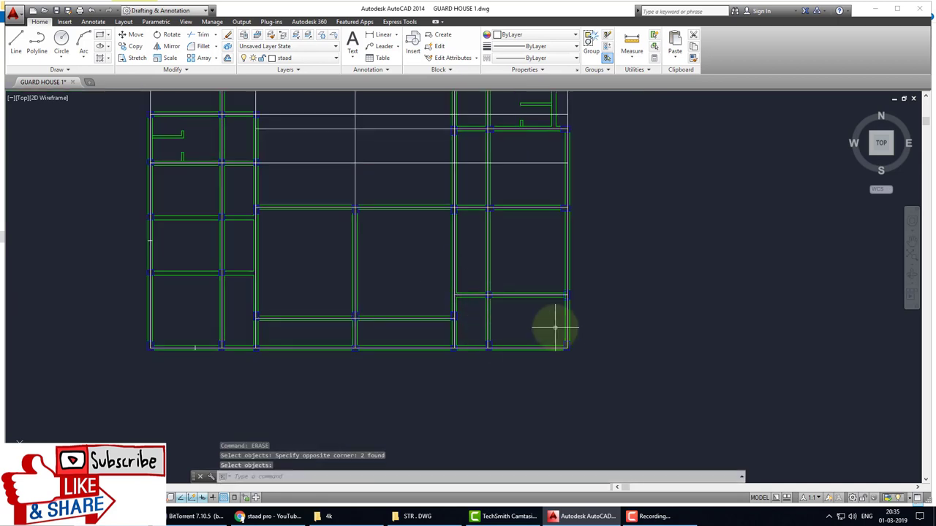
pyautogui.scroll(1, 307, 281)
pyautogui.scroll(2, 290, 306)
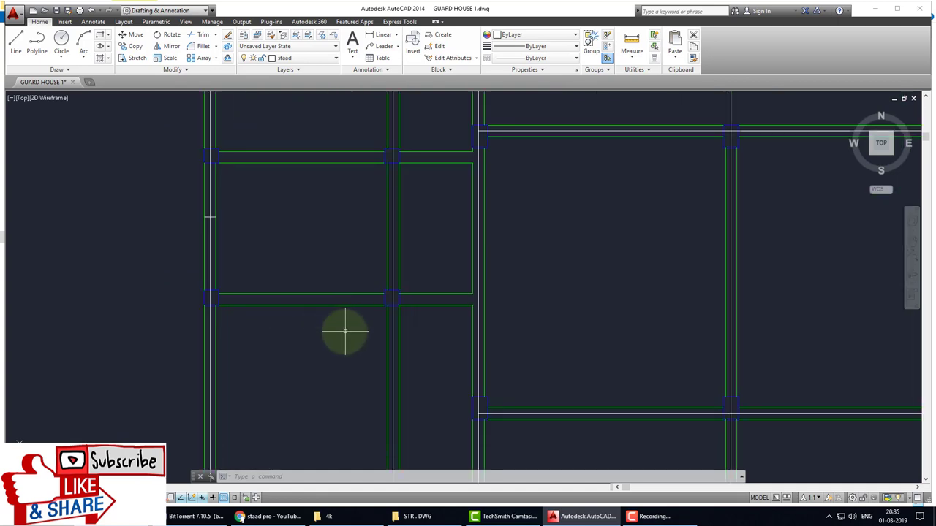
# Begin drawing a short line on the wall grid line.
pyautogui.press('Escape')
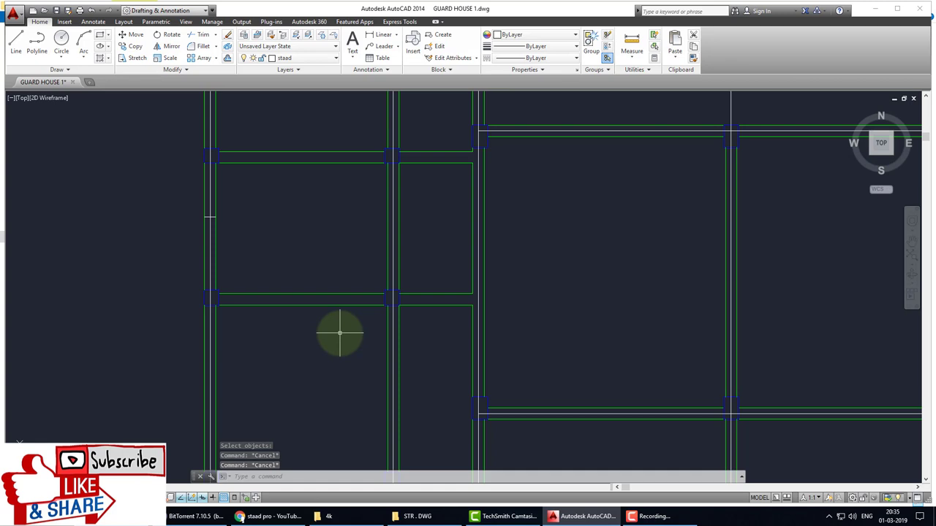
pyautogui.write('l')
pyautogui.press('Return')
pyautogui.press('Return')
pyautogui.press('Return')
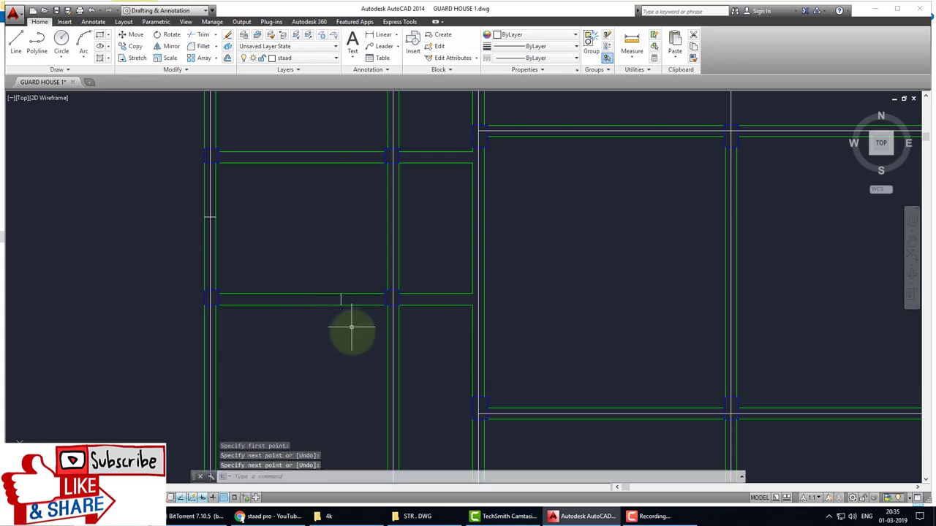
# Draw a horizontal construction line through the end of the short line.
pyautogui.write('l')
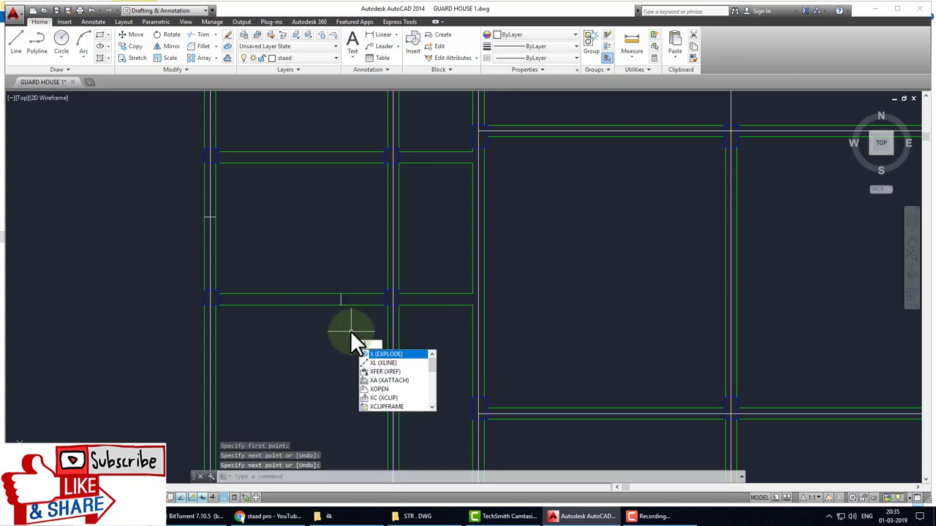
pyautogui.press('Return')
pyautogui.click(340, 299)
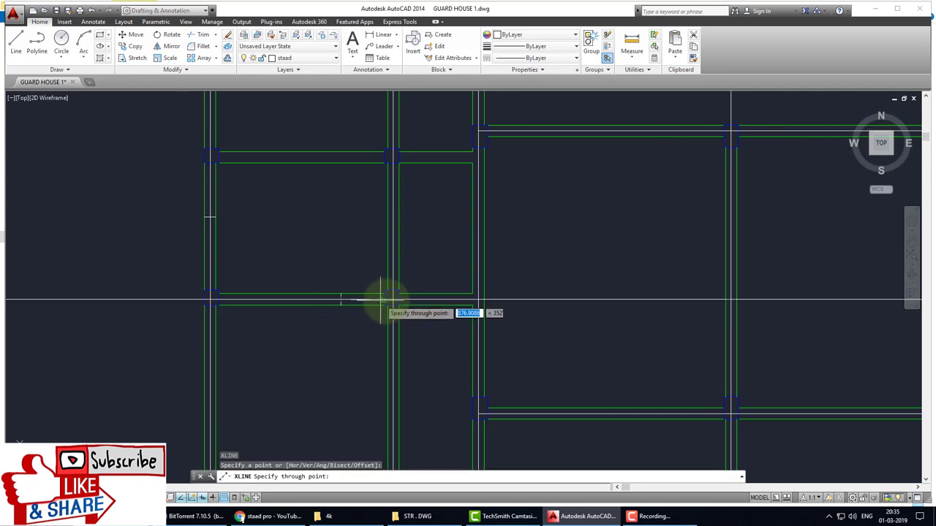
pyautogui.click(391, 299)
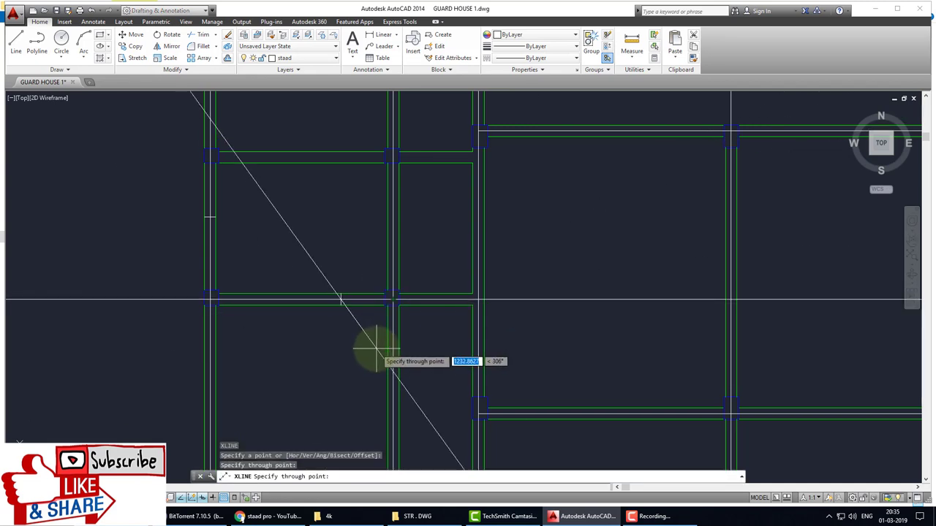
pyautogui.press('Escape')
# Trim the overshooting horizontal grid line and the stub left of the column.
pyautogui.press('Return')
pyautogui.press('Return')
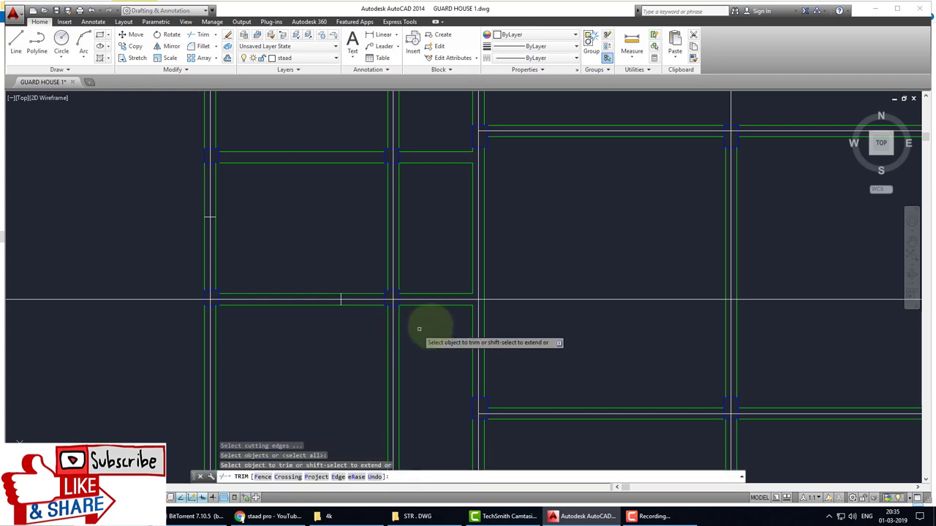
pyautogui.press('Return')
pyautogui.press('Return')
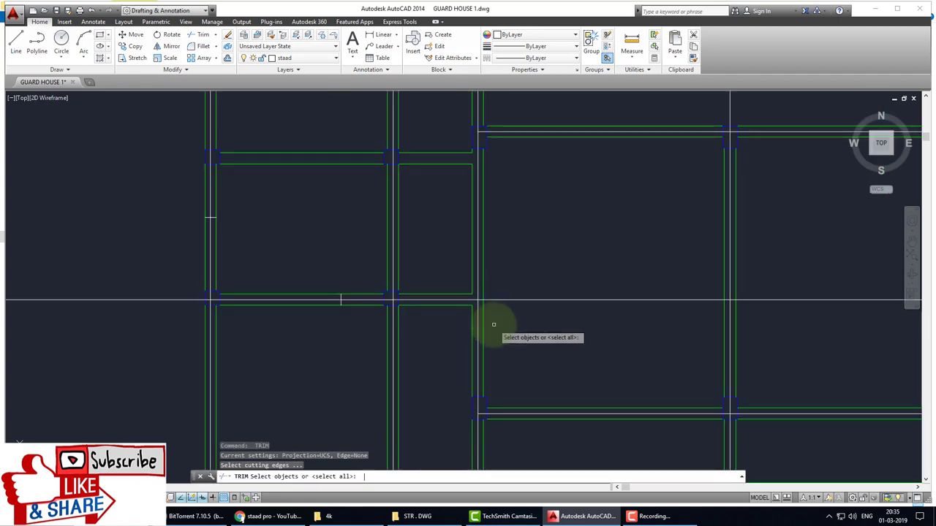
pyautogui.click(477, 320)
pyautogui.press('Return')
pyautogui.click(506, 299)
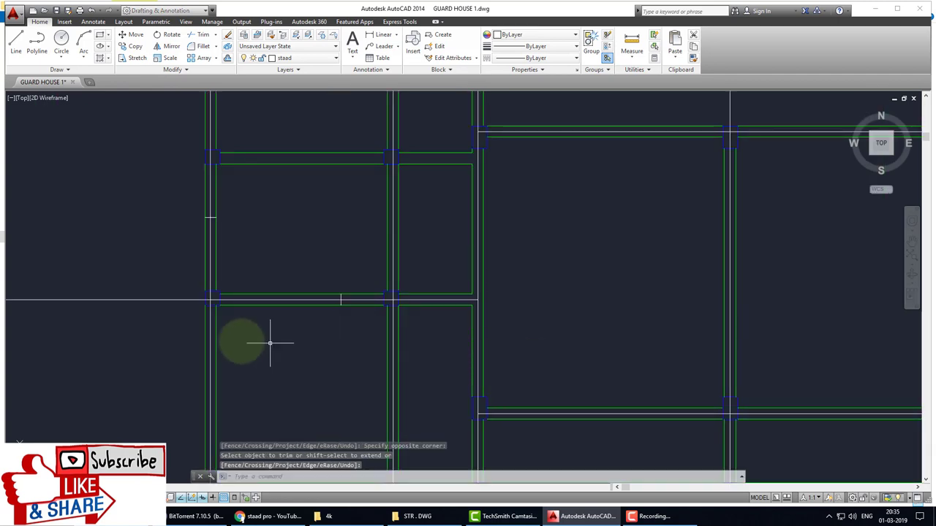
pyautogui.press('Return')
pyautogui.press('Return')
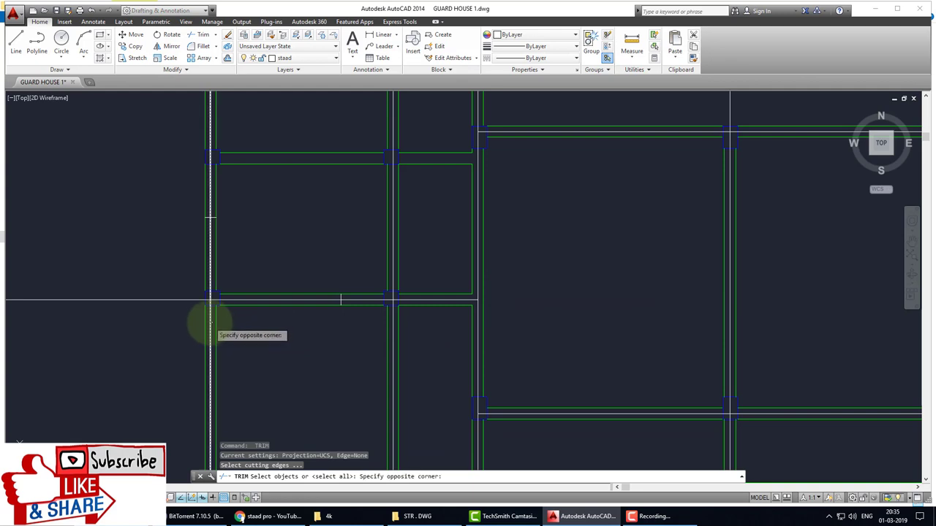
pyautogui.click(185, 330)
pyautogui.press('Return')
pyautogui.click(162, 292)
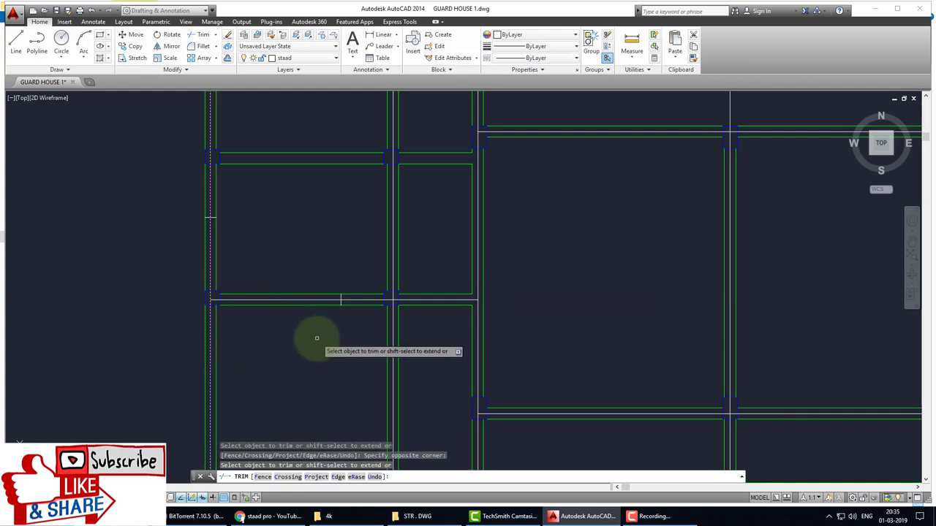
pyautogui.press('Escape')
# Trim the horizontal grid segment past a vertical grid line with a crossing window.
pyautogui.scroll(-2, 317, 338)
pyautogui.scroll(-2, 476, 314)
pyautogui.scroll(-1, 401, 367)
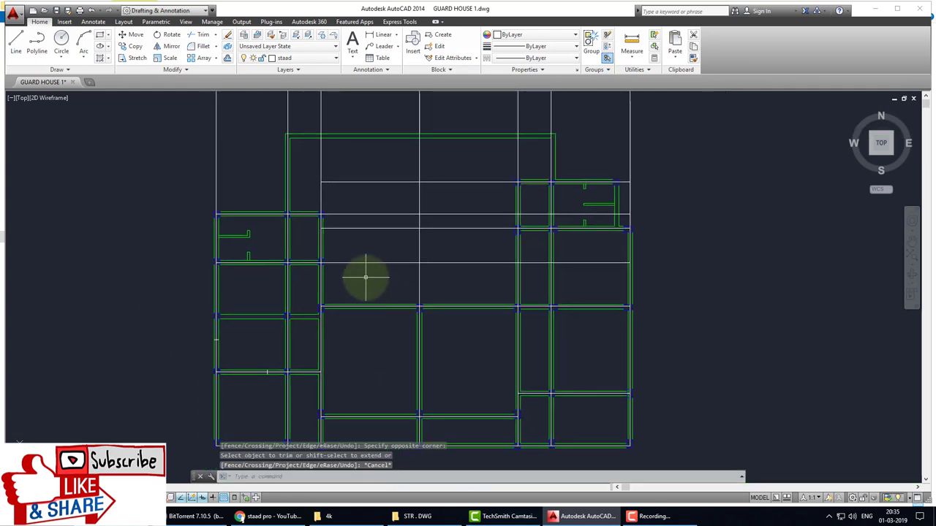
pyautogui.scroll(1, 351, 281)
pyautogui.scroll(1, 290, 285)
pyautogui.press('space')
pyautogui.click(293, 278)
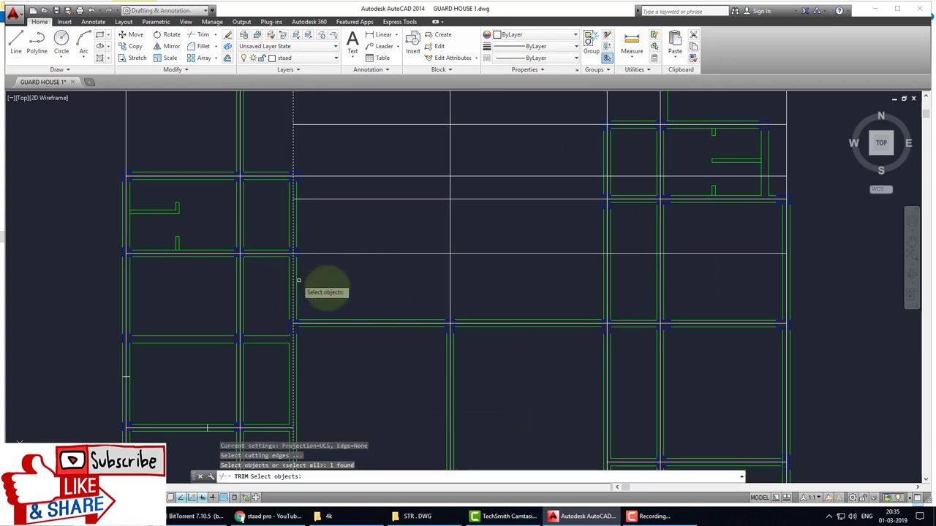
pyautogui.press('space')
pyautogui.click(387, 291)
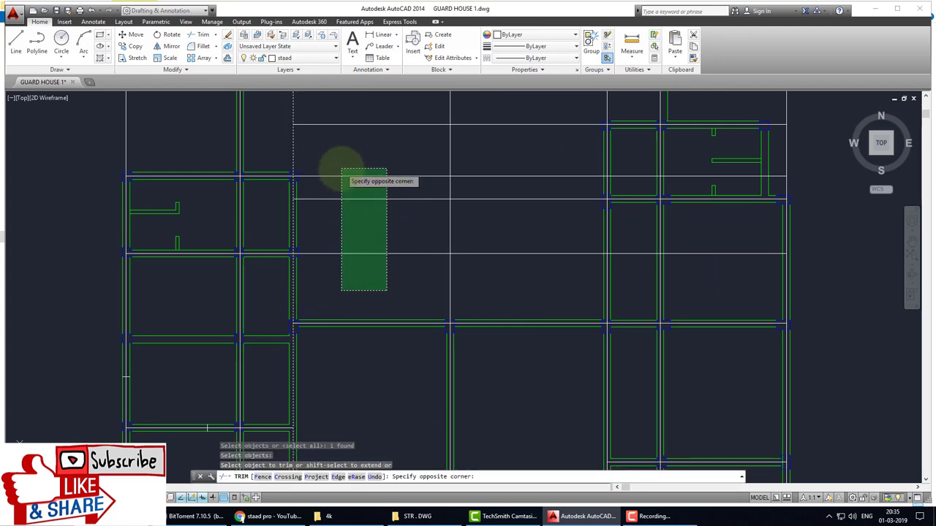
pyautogui.click(336, 238)
pyautogui.press('Return')
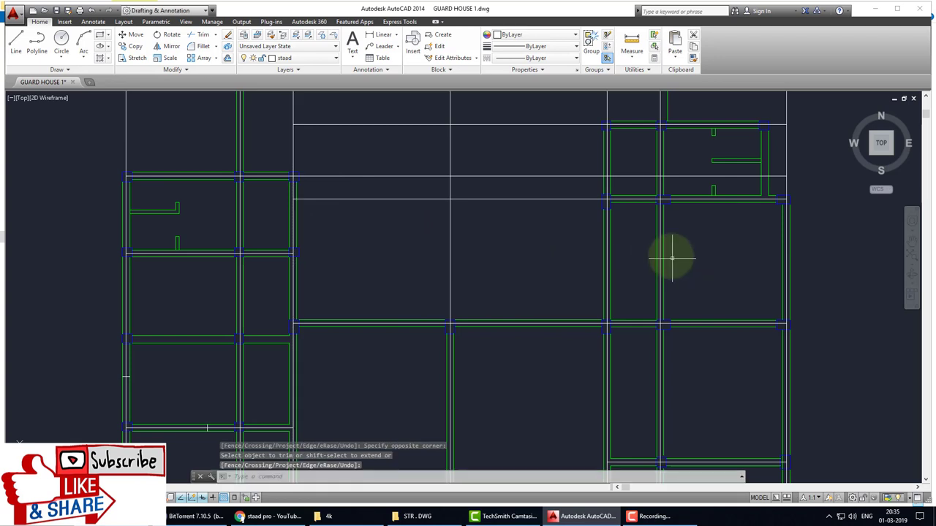
# Trim the grid lines caught inside a crossing window at the upper right.
pyautogui.press('space')
pyautogui.scroll(3, 637, 248)
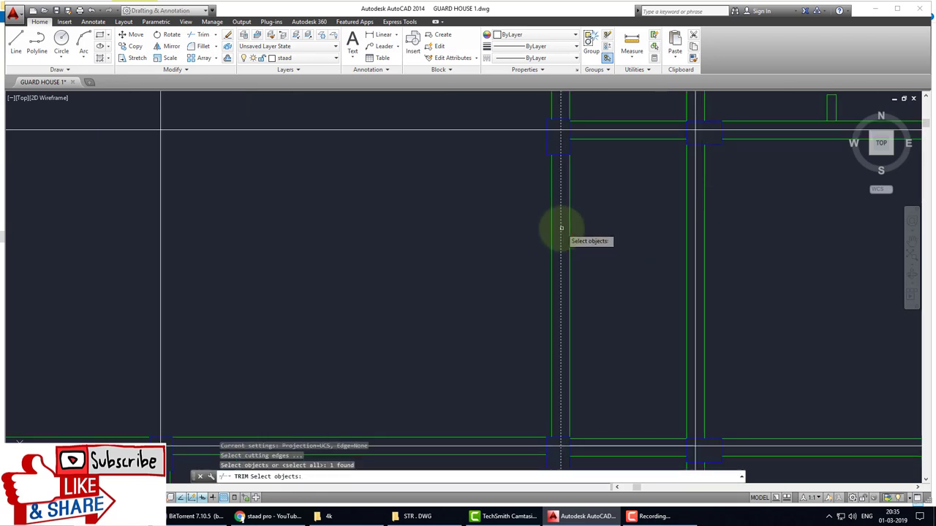
pyautogui.press('space')
pyautogui.click(499, 233)
pyautogui.click(462, 129)
pyautogui.scroll(-3, 464, 203)
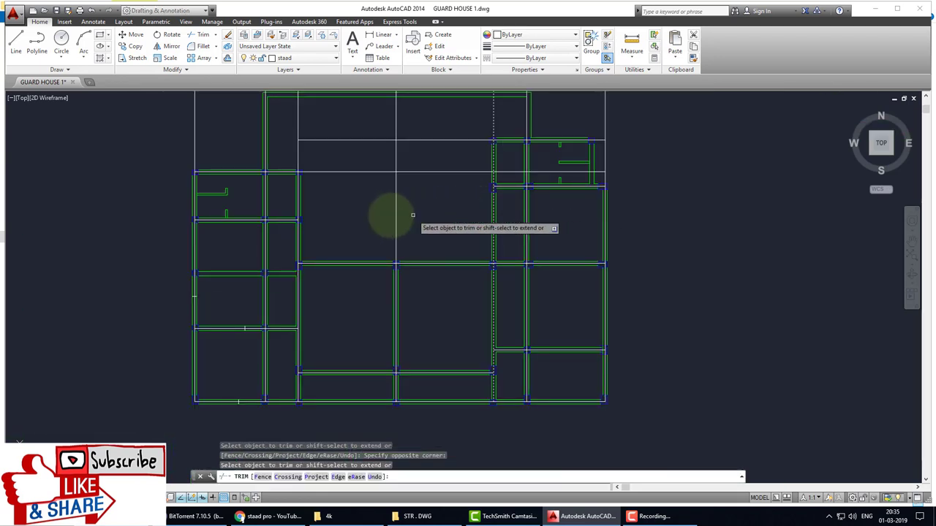
pyautogui.scroll(2, 344, 209)
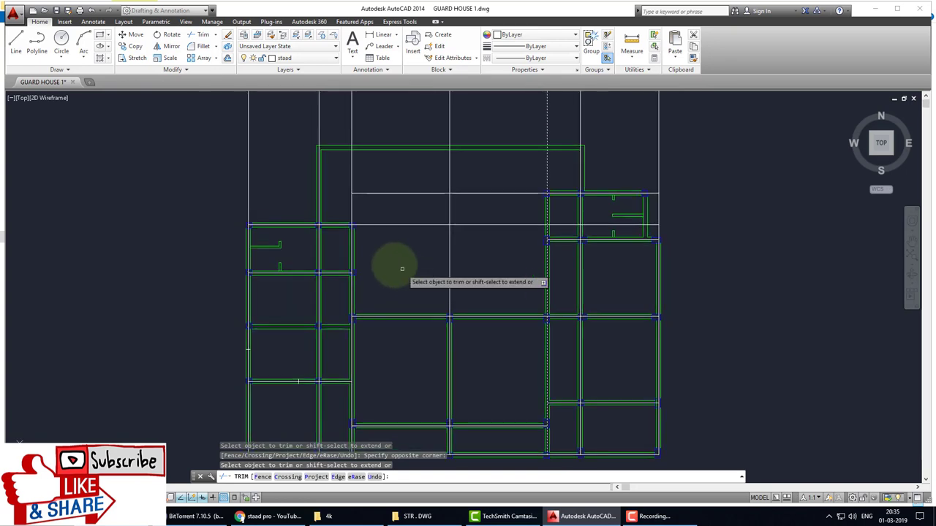
# Trim away the horizontal grid line running between the walls.
pyautogui.press('space')
pyautogui.press('space')
pyautogui.click(351, 209)
pyautogui.press('space')
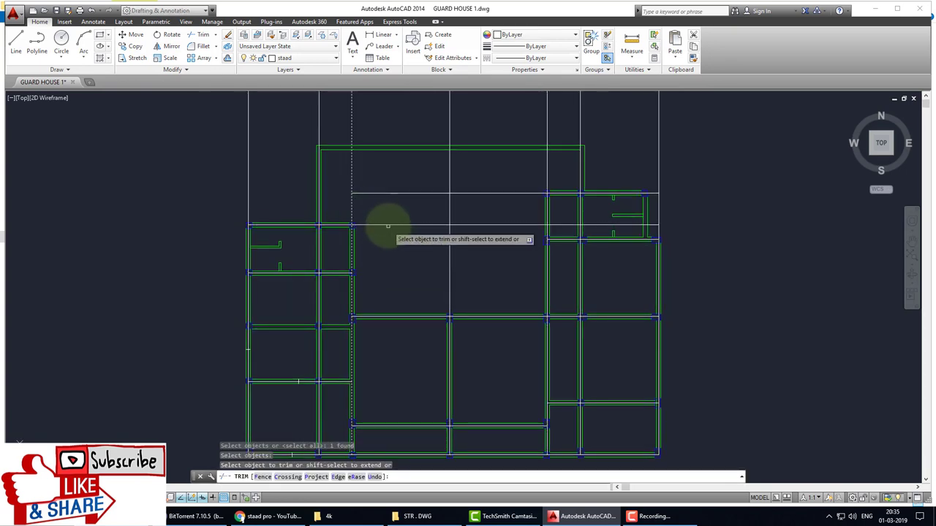
pyautogui.click(388, 225)
pyautogui.press('space')
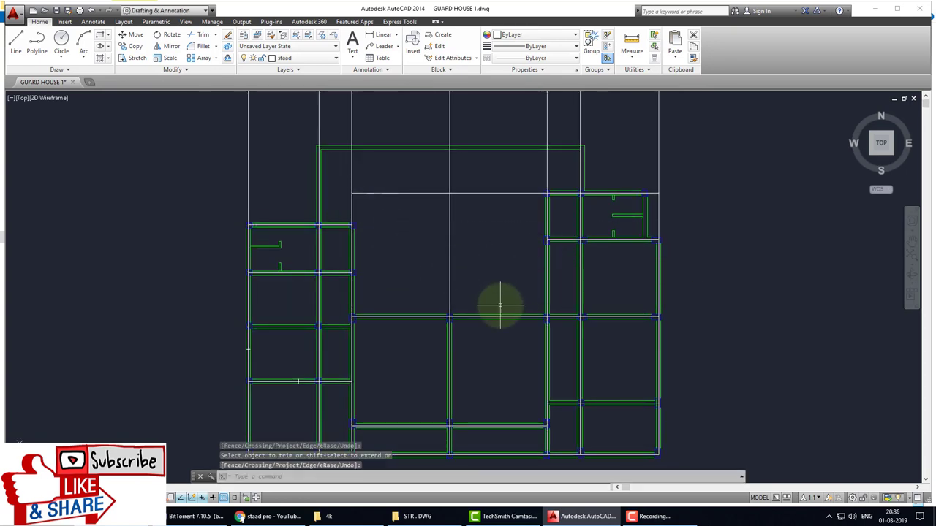
pyautogui.press('space')
pyautogui.scroll(3, 501, 305)
pyautogui.scroll(3, 483, 322)
pyautogui.moveTo(474, 261); pyautogui.dragTo(433, 246)
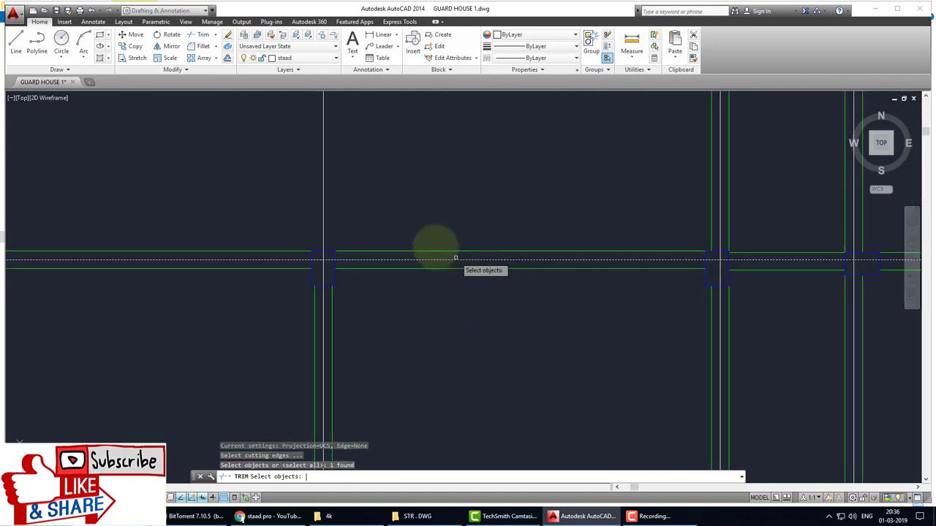
pyautogui.press('space')
pyautogui.scroll(-5, 446, 235)
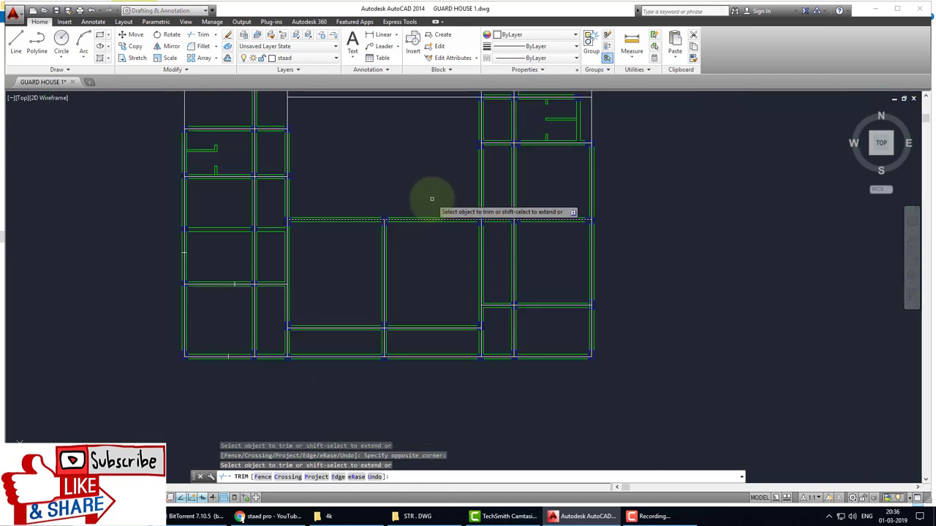
pyautogui.moveTo(429, 198); pyautogui.dragTo(444, 324, button='middle')
# Trim the horizontal grid line crossing the open area.
pyautogui.press('space')
pyautogui.press('space')
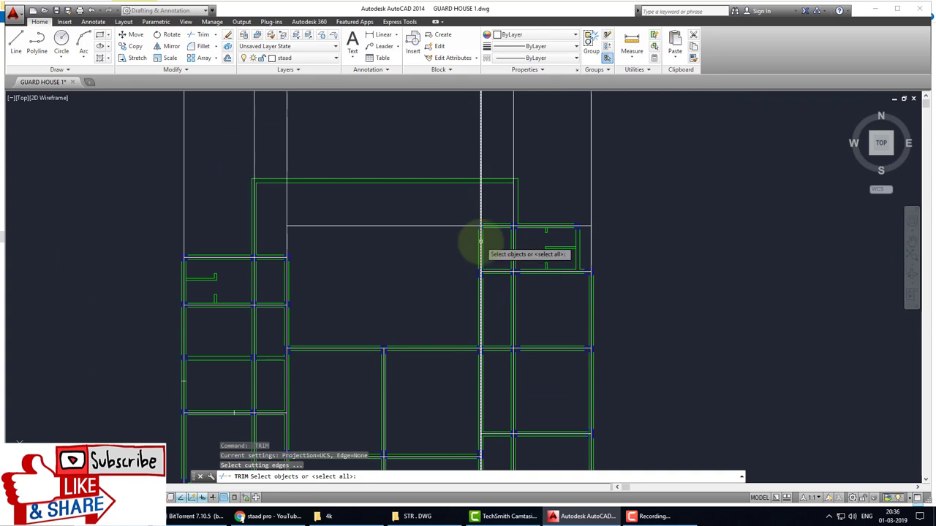
pyautogui.click(480, 241)
pyautogui.press('space')
pyautogui.click(420, 208)
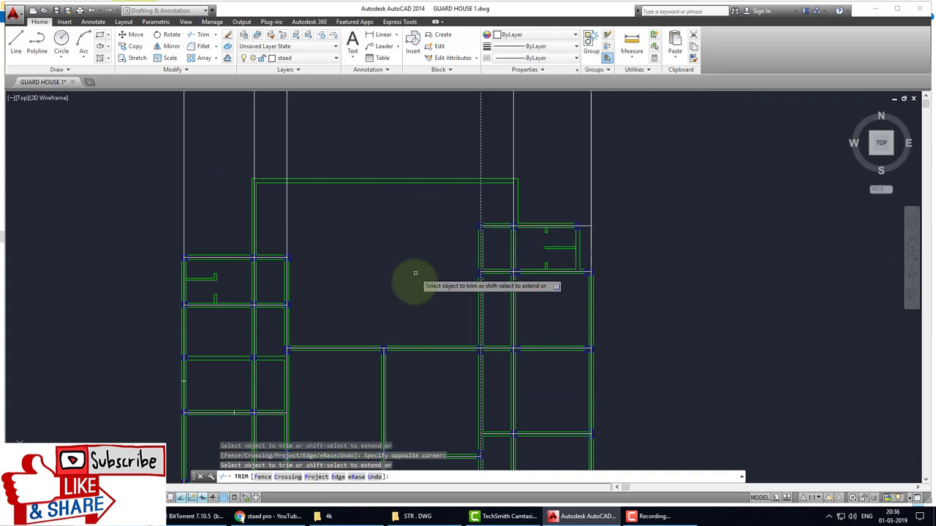
pyautogui.click(417, 271)
pyautogui.click(653, 517)
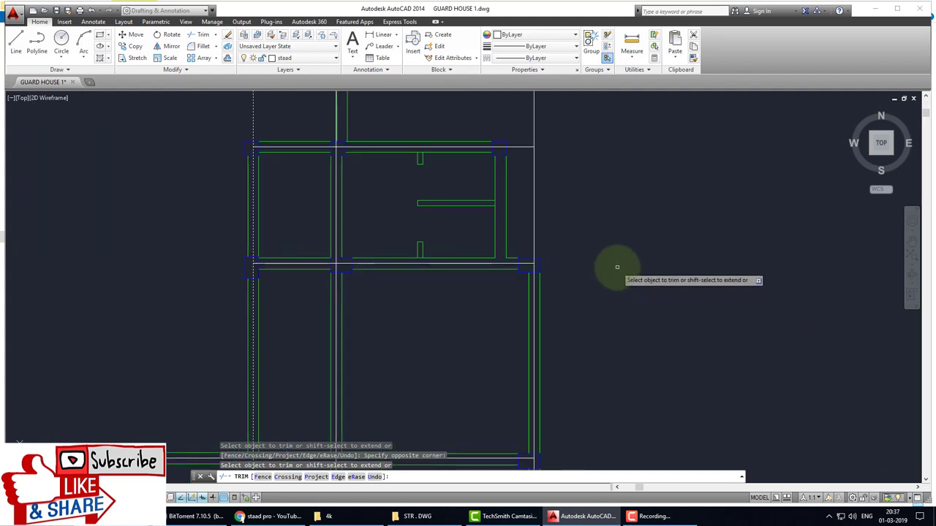
pyautogui.scroll(-2, 617, 267)
pyautogui.moveTo(619, 271); pyautogui.dragTo(673, 314, button='middle')
pyautogui.press('Escape')
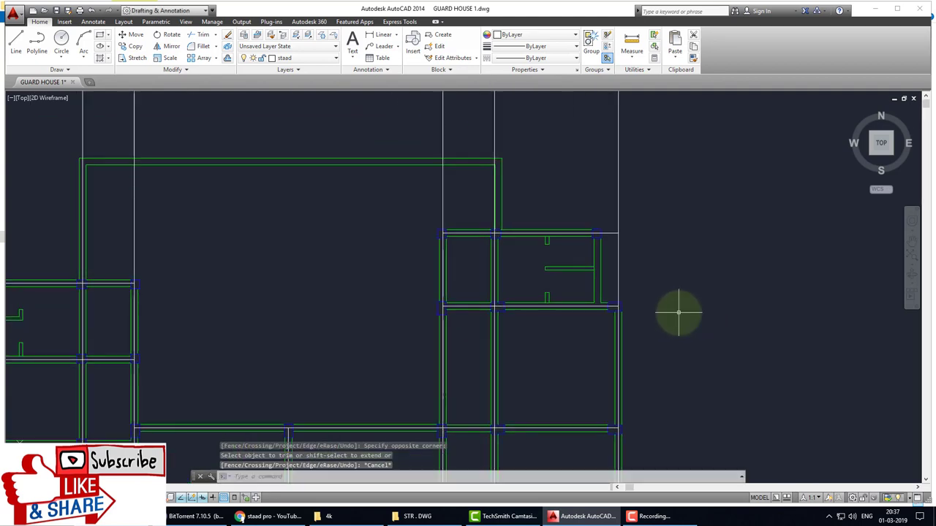
# Trim the overshooting grid segment near the right-hand rooms.
pyautogui.press('Return')
pyautogui.scroll(2, 660, 310)
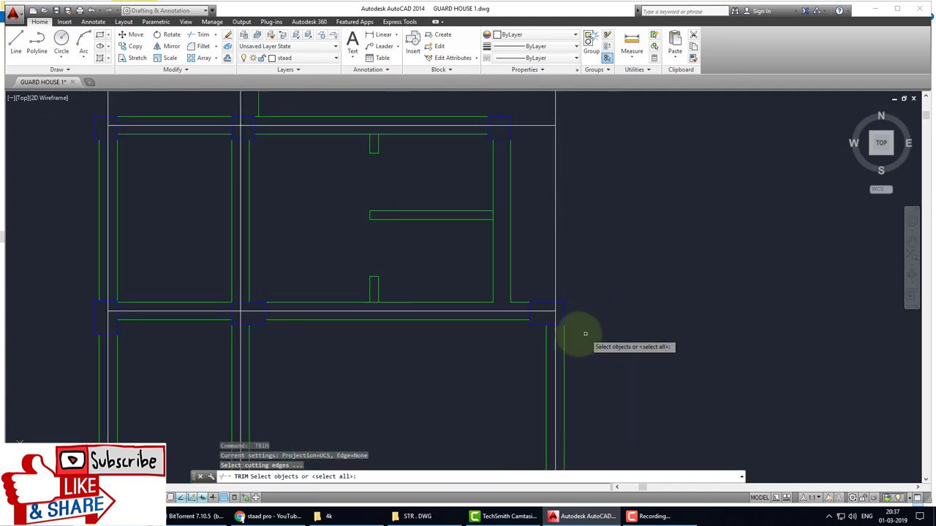
pyautogui.press('Return')
pyautogui.click(537, 263)
pyautogui.click(577, 265)
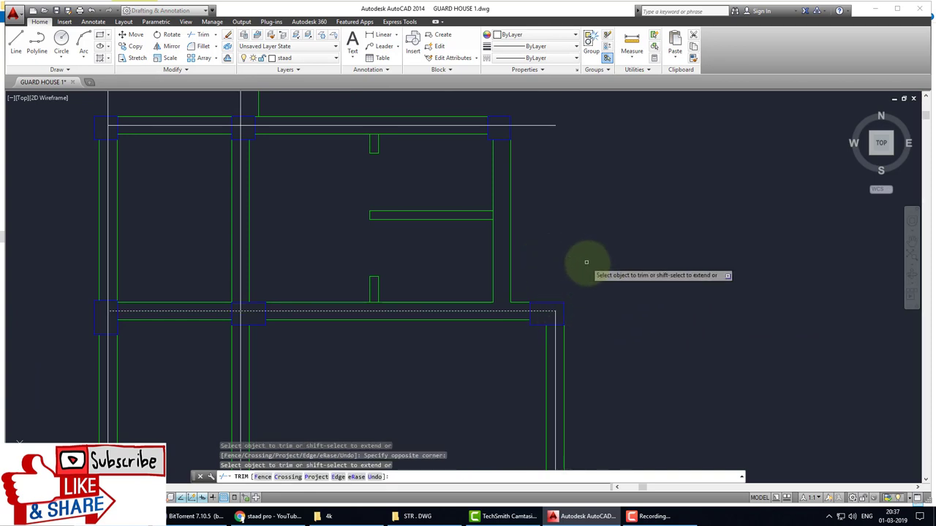
pyautogui.scroll(-2, 558, 251)
pyautogui.scroll(2, 602, 251)
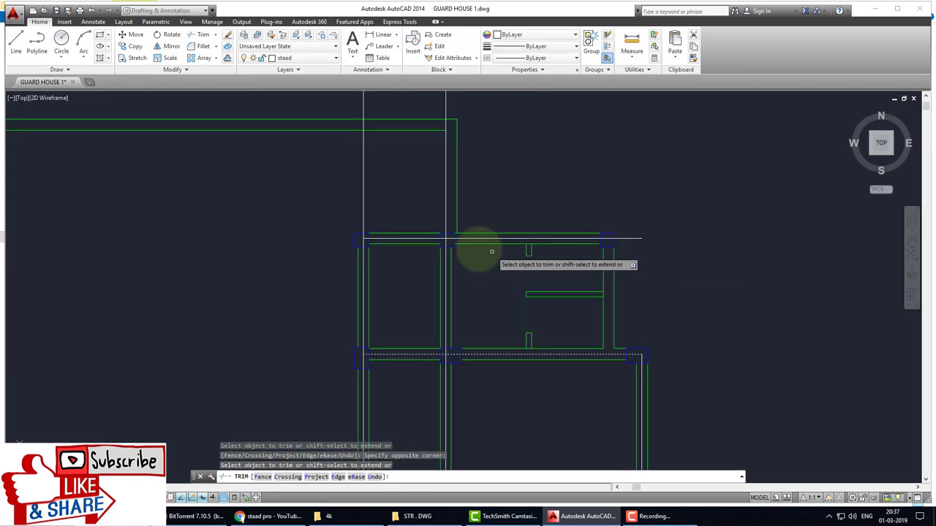
pyautogui.scroll(1, 443, 222)
pyautogui.press('Return')
pyautogui.press('Return')
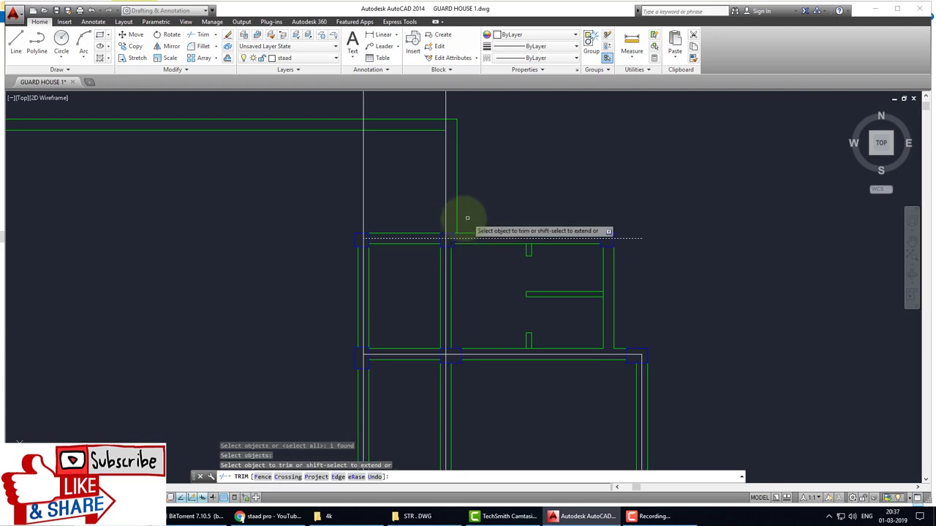
# Trim the vertical grid lines that extend above the wall.
pyautogui.click(450, 213)
pyautogui.click(332, 183)
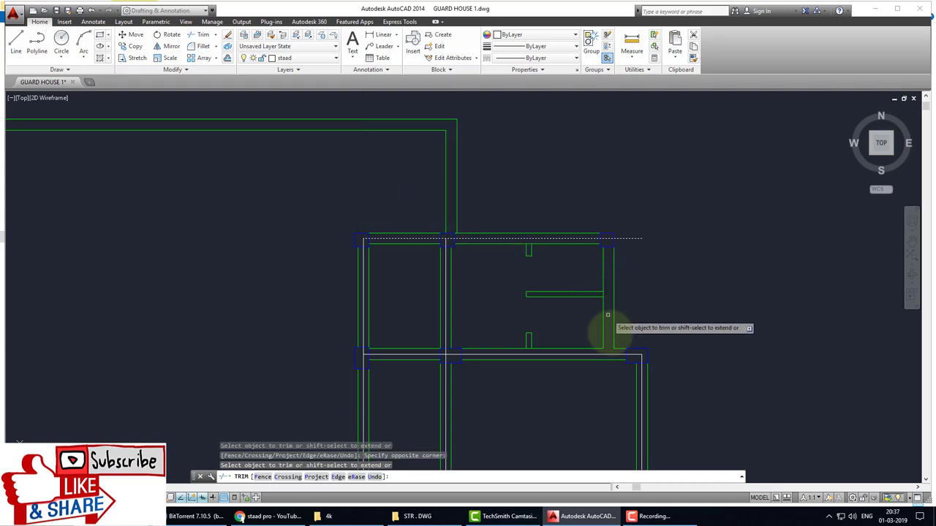
pyautogui.scroll(-3, 401, 314)
pyautogui.scroll(2, 400, 314)
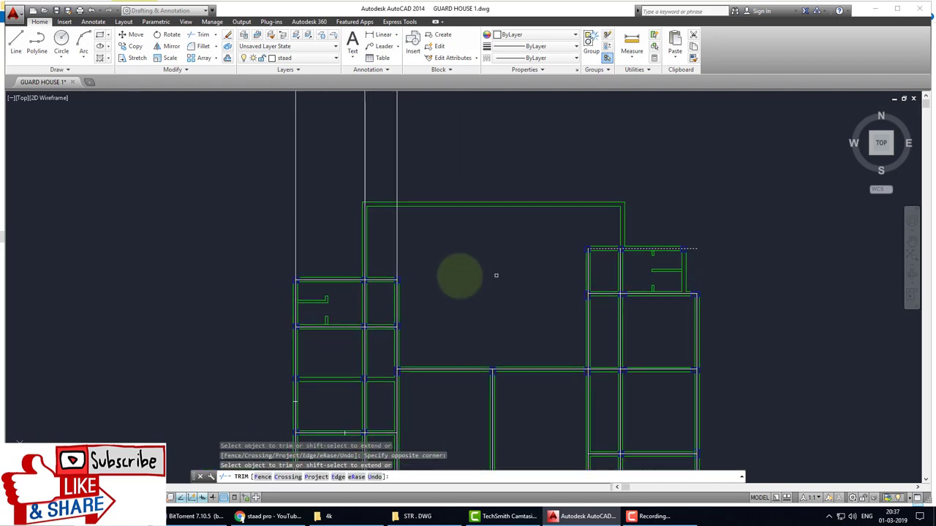
pyautogui.scroll(5, 495, 274)
# Trim the last stray horizontal grid segment, then check the left rooms.
pyautogui.press('Return')
pyautogui.press('Return')
pyautogui.press('Return')
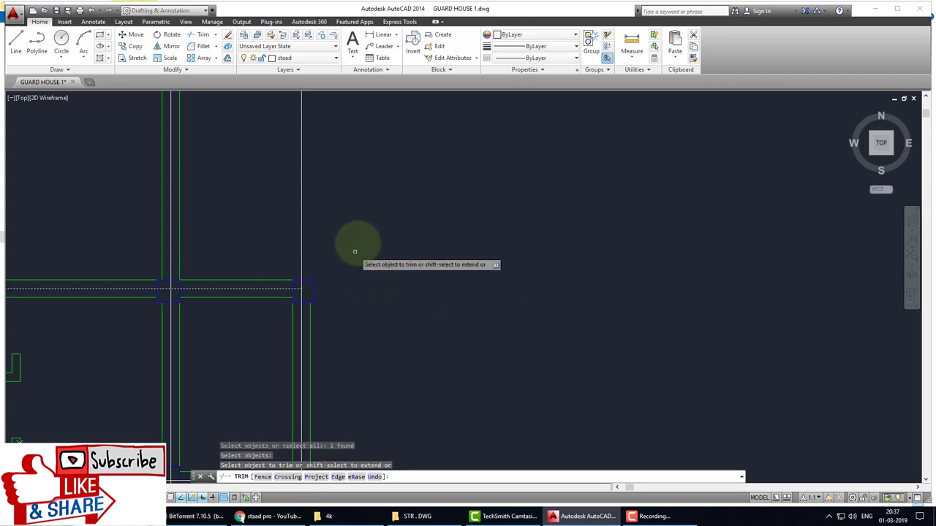
pyautogui.click(338, 231)
pyautogui.click(315, 226)
pyautogui.click(338, 231)
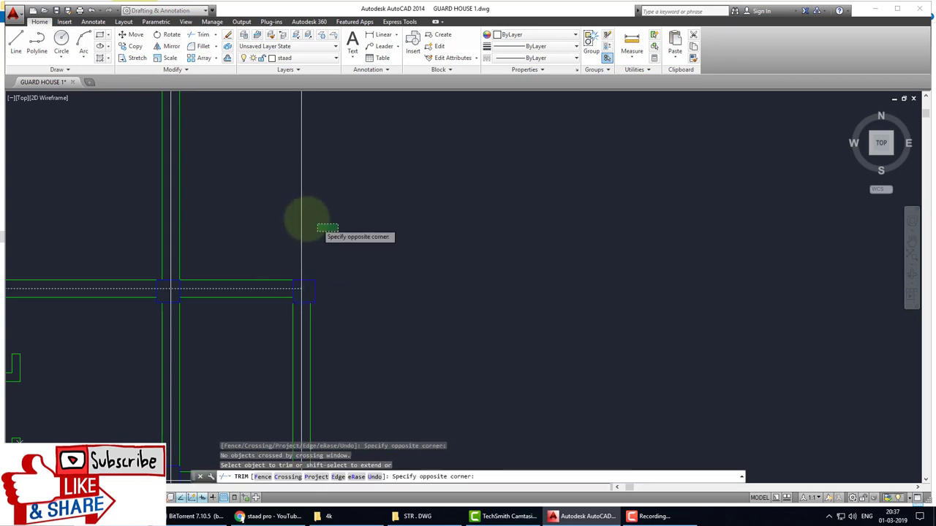
pyautogui.click(282, 216)
pyautogui.scroll(-3, 278, 217)
pyautogui.moveTo(334, 246); pyautogui.dragTo(440, 263, button='middle')
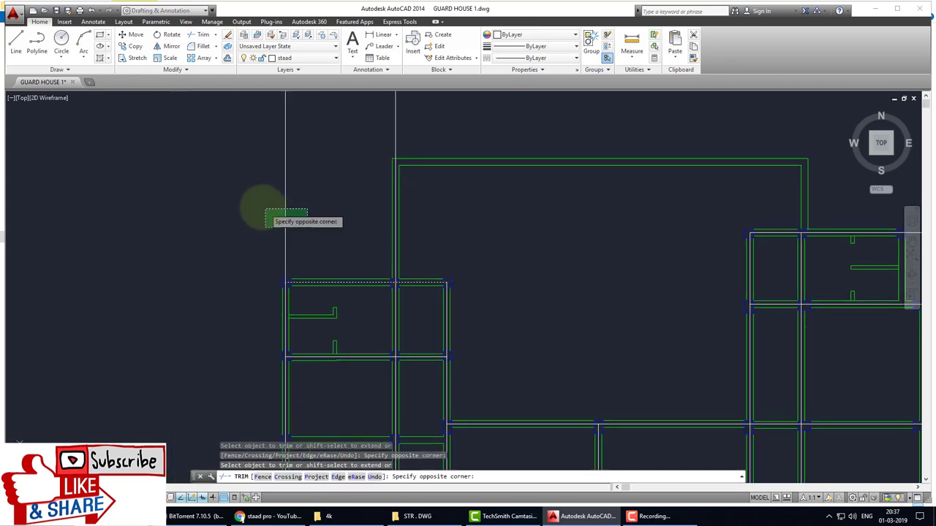
pyautogui.scroll(2, 429, 255)
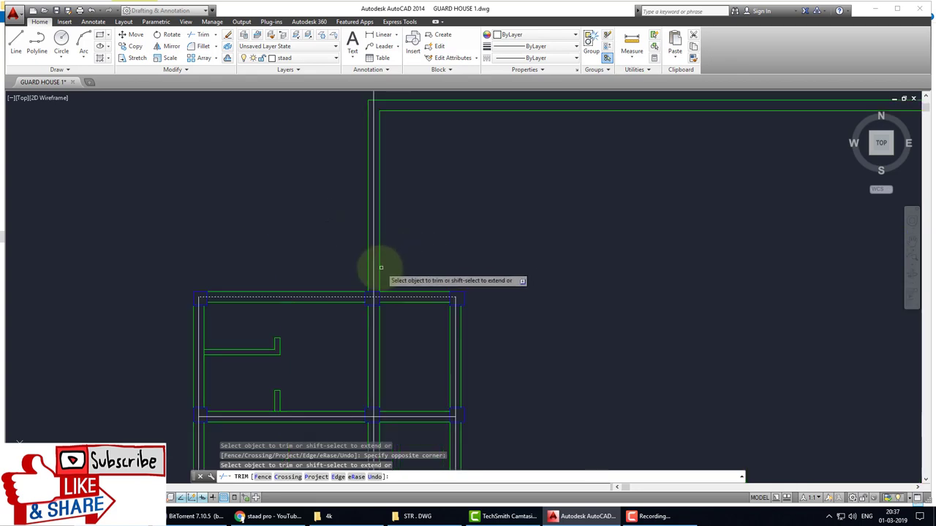
pyautogui.scroll(-3, 424, 271)
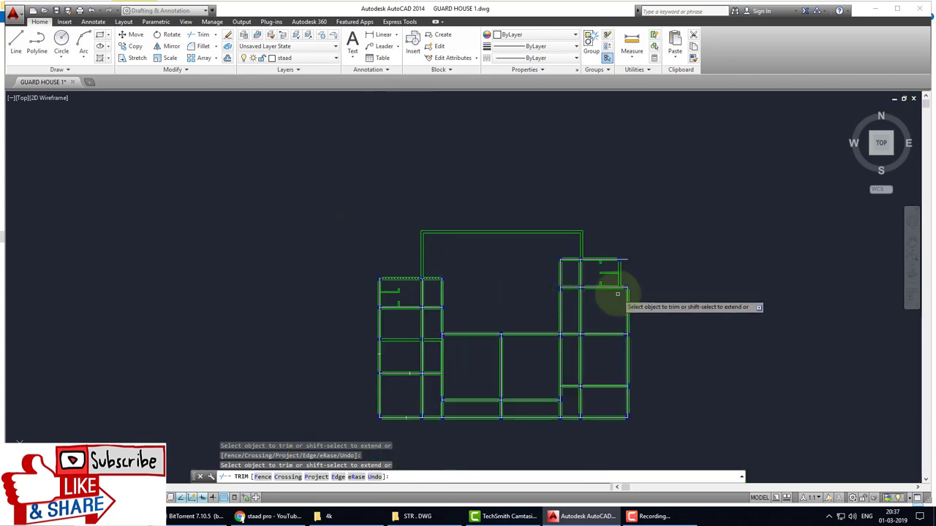
pyautogui.scroll(-2, 493, 278)
pyautogui.scroll(3, 468, 272)
pyautogui.scroll(2, 455, 267)
pyautogui.press('Escape')
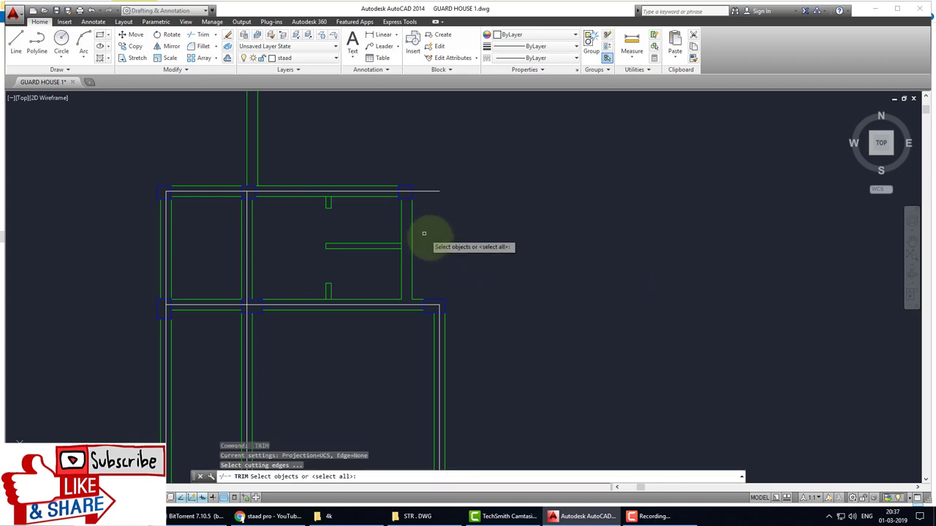
# Draw a short vertical line near the inner wall of the small room.
pyautogui.press('Escape')
pyautogui.write('l')
pyautogui.press('Return')
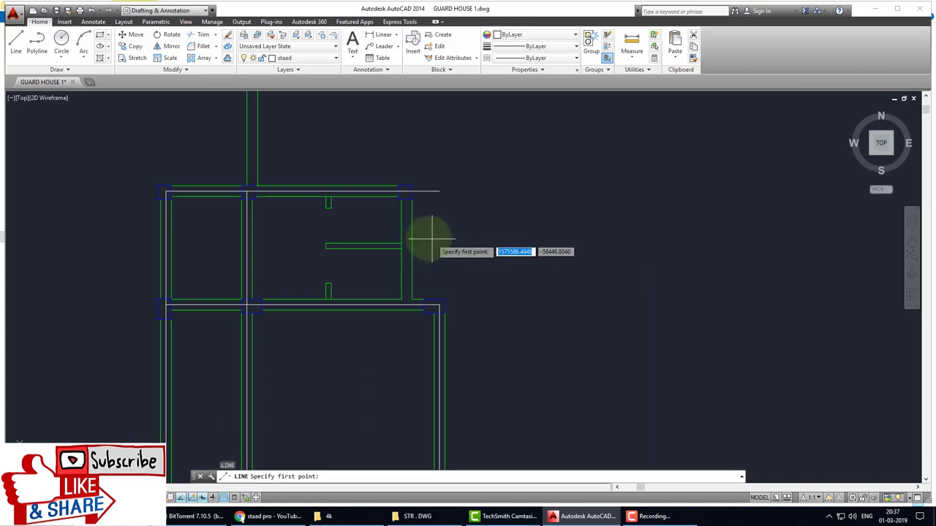
pyautogui.click(401, 244)
pyautogui.click(401, 234)
pyautogui.press('Return')
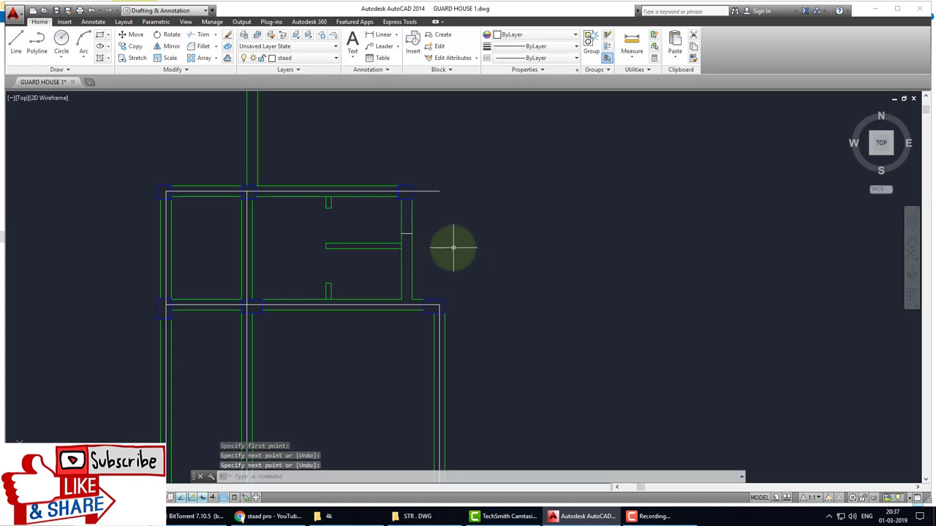
pyautogui.press('Return')
pyautogui.press('Escape')
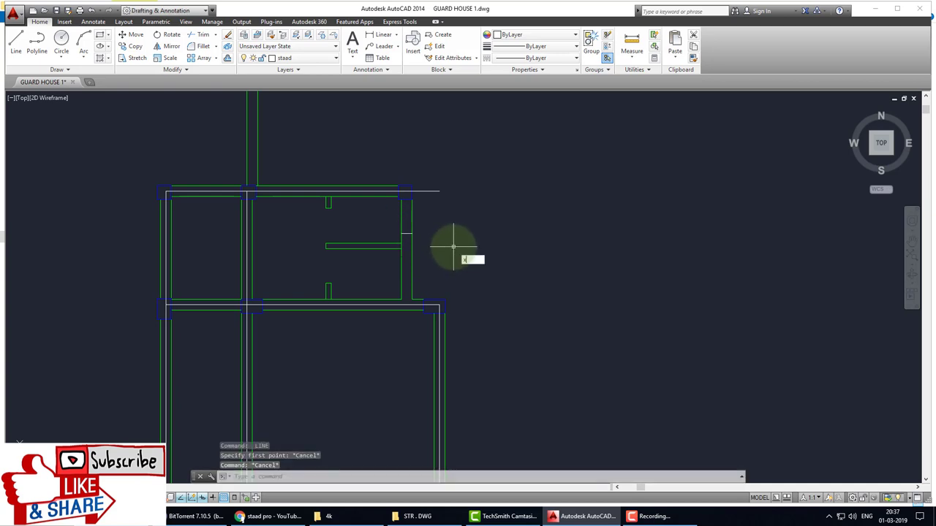
# Place a vertical construction line through the top-right wall corner.
pyautogui.write('l')
pyautogui.press('Return')
pyautogui.click(407, 236)
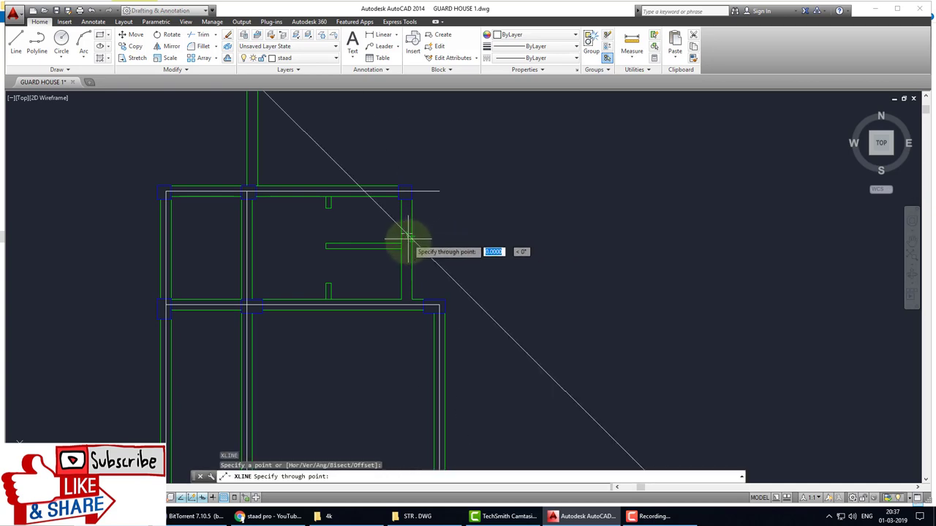
pyautogui.click(406, 329)
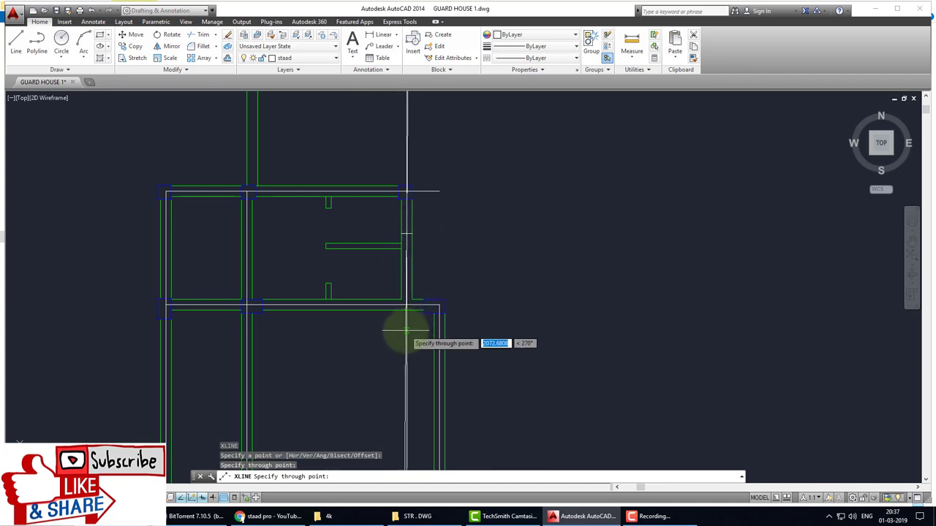
pyautogui.press('Escape')
# Start TRIM at the corner using all lines as cutting edges.
pyautogui.write('r')
pyautogui.press('Return')
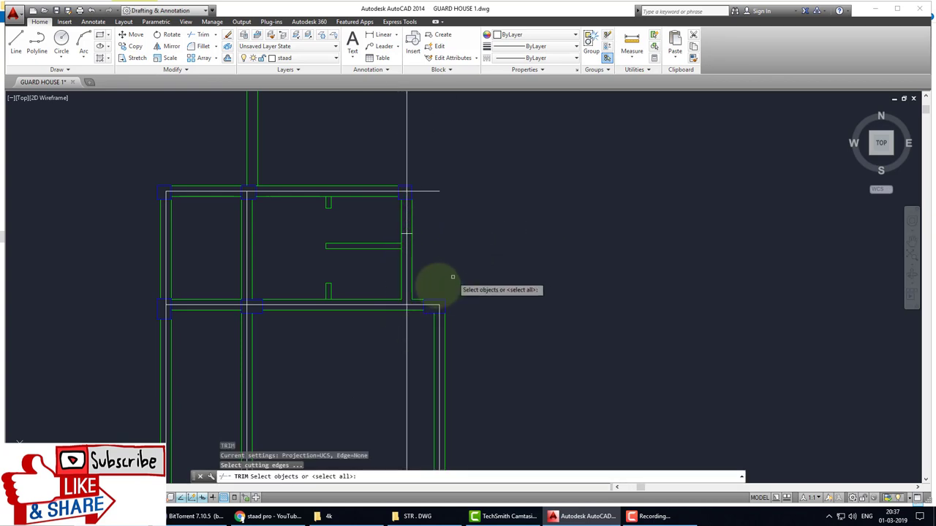
pyautogui.click(394, 307)
pyautogui.press('Return')
pyautogui.click(411, 337)
pyautogui.press('Escape')
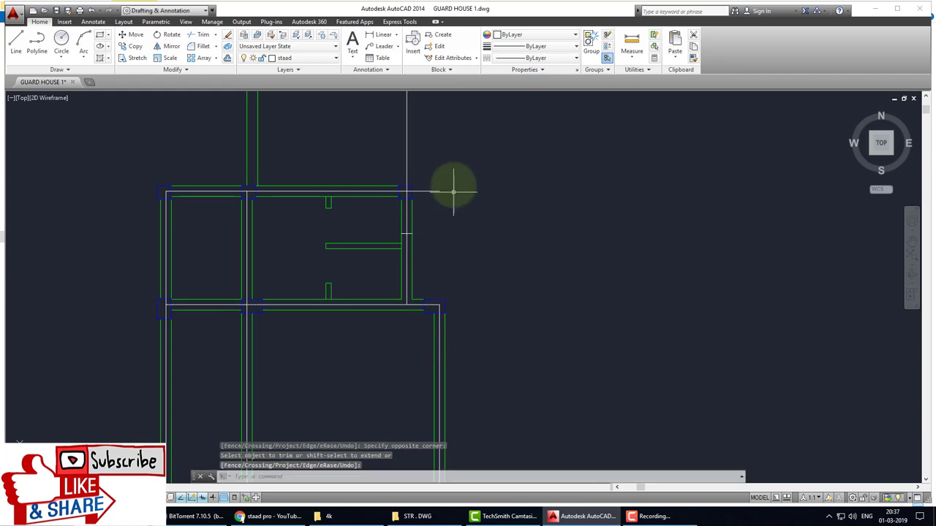
pyautogui.scroll(3, 421, 192)
pyautogui.press('Return')
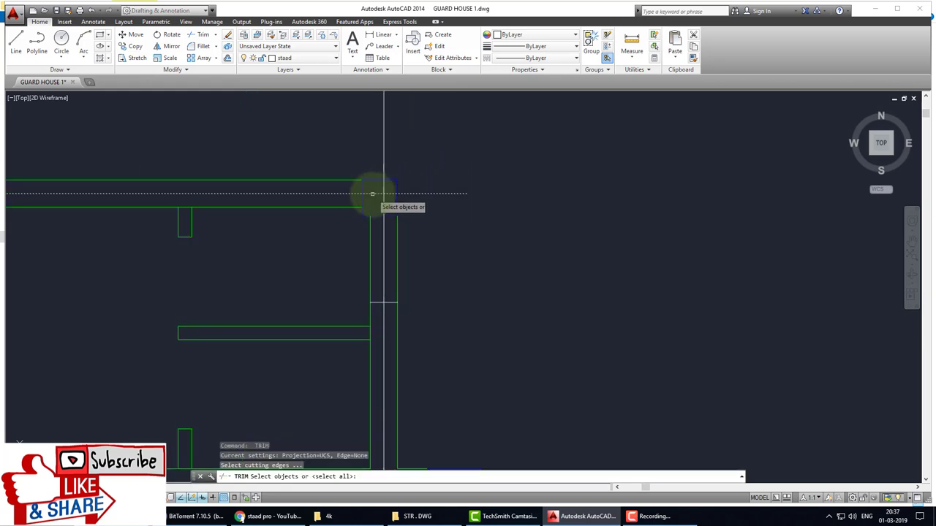
pyautogui.press('Return')
# Trim the vertical line end and the protruding stubs at the top-right corner.
pyautogui.click(362, 180)
pyautogui.click(398, 216)
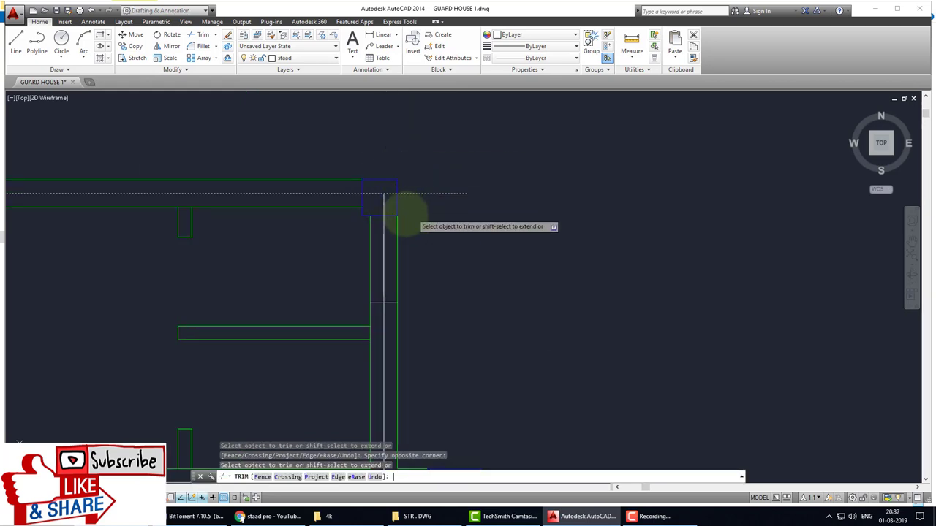
pyautogui.click(382, 234)
pyautogui.click(430, 222)
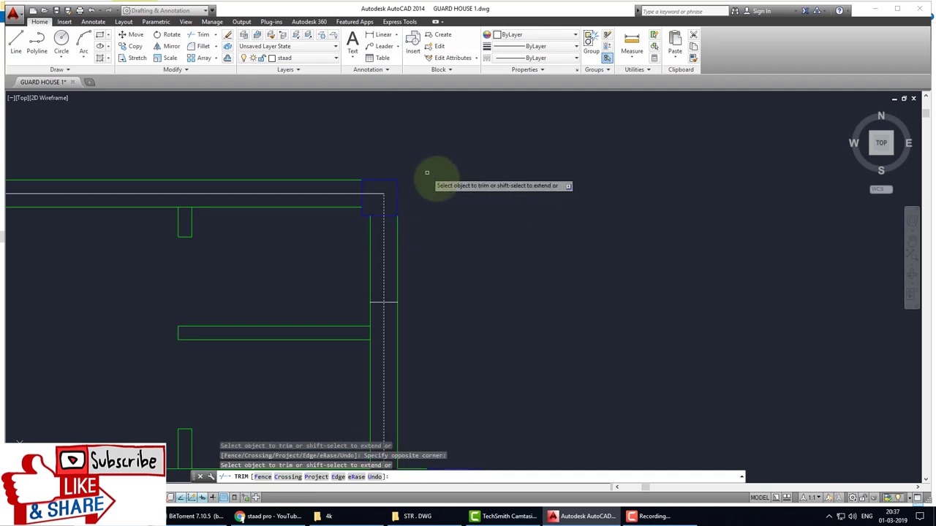
pyautogui.scroll(-5, 432, 182)
pyautogui.moveTo(481, 328); pyautogui.dragTo(539, 278, button='middle')
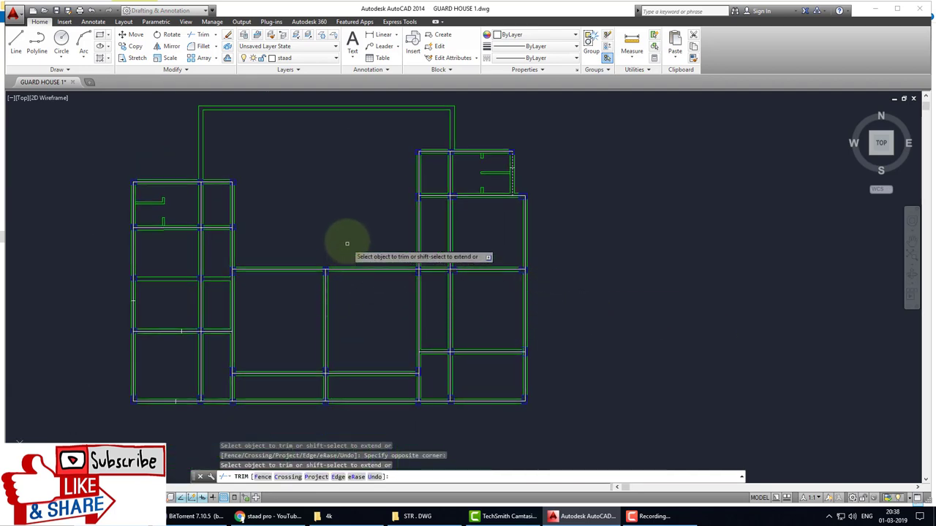
pyautogui.press('Escape')
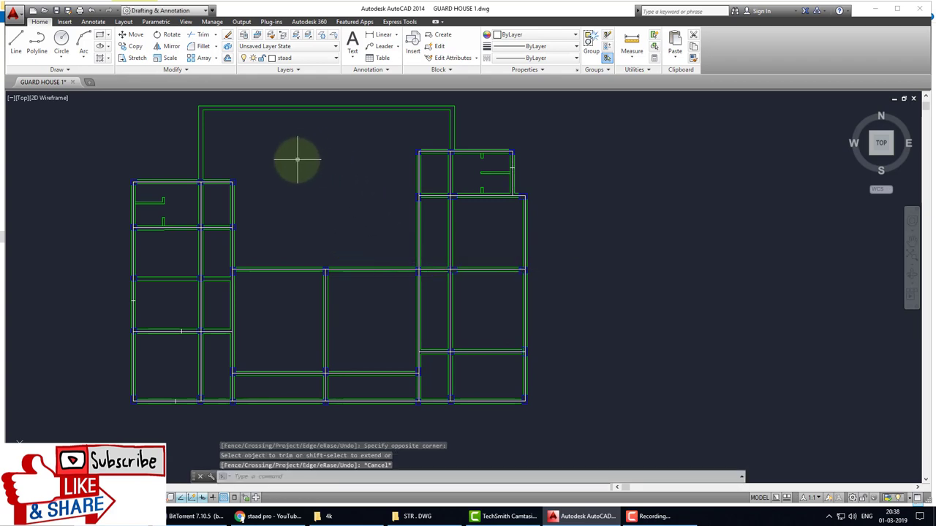
# Turn off the beam layer in the Layer Properties Manager.
pyautogui.moveTo(215, 162)
pyautogui.mouseDown()
pyautogui.moveTo(230, 146)
pyautogui.moveTo(407, 121)
pyautogui.moveTo(334, 114)
pyautogui.mouseUp()
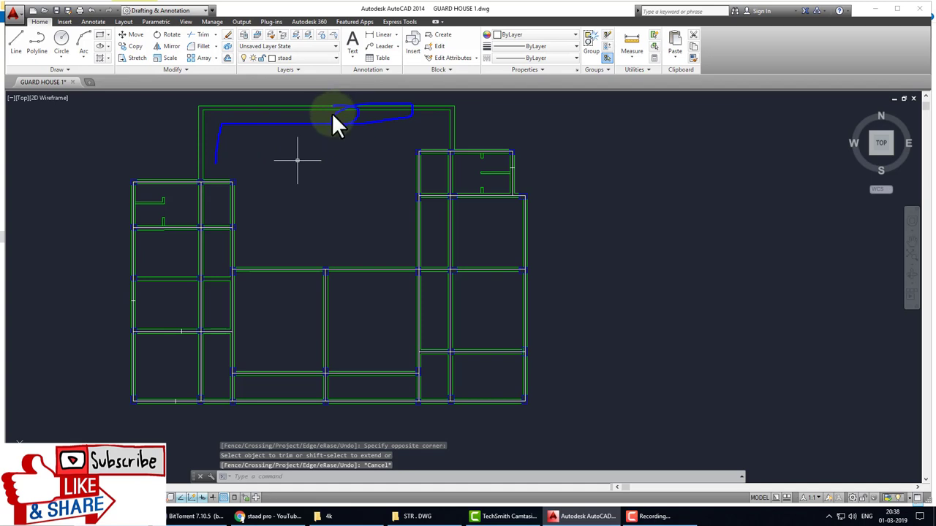
pyautogui.press('Escape')
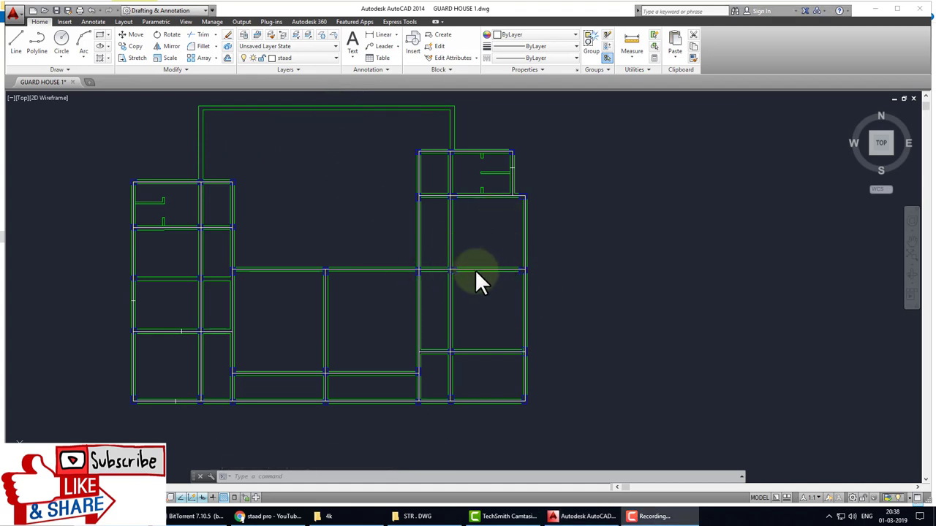
pyautogui.press('Escape')
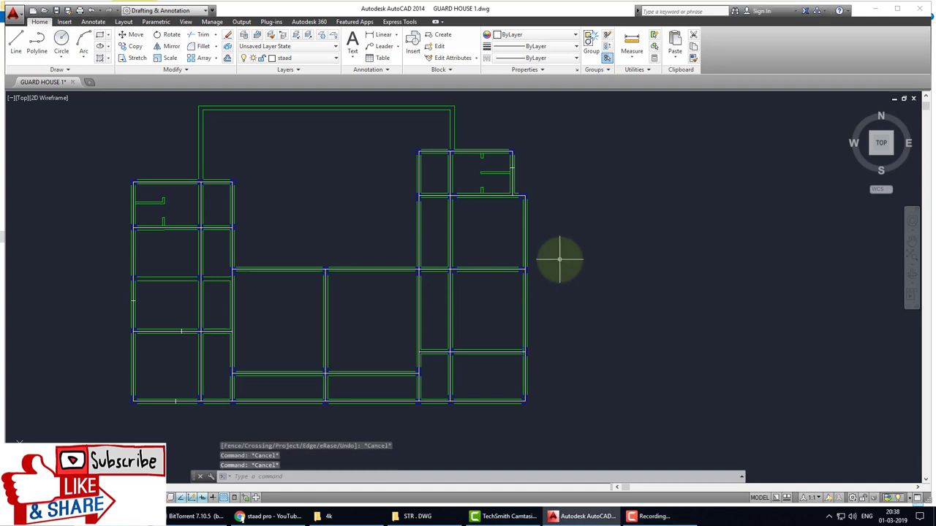
pyautogui.write('La')
pyautogui.press('Return')
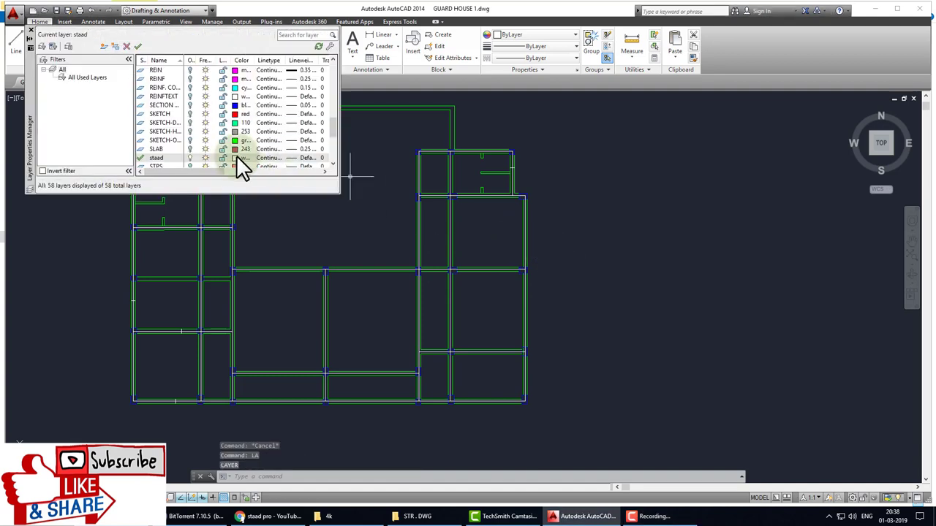
pyautogui.scroll(-1, 192, 156)
pyautogui.scroll(-2, 192, 156)
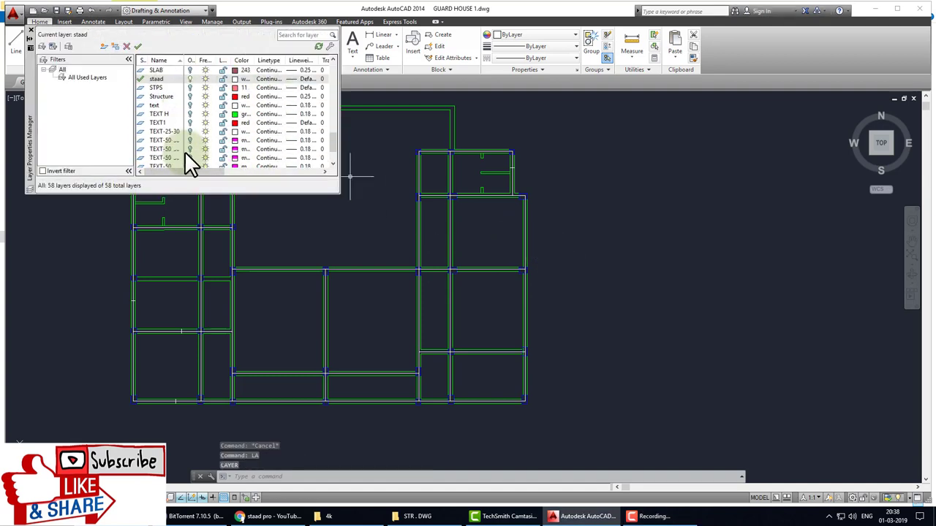
pyautogui.scroll(-2, 192, 156)
pyautogui.scroll(-1, 193, 156)
pyautogui.scroll(2, 192, 156)
pyautogui.scroll(3, 192, 156)
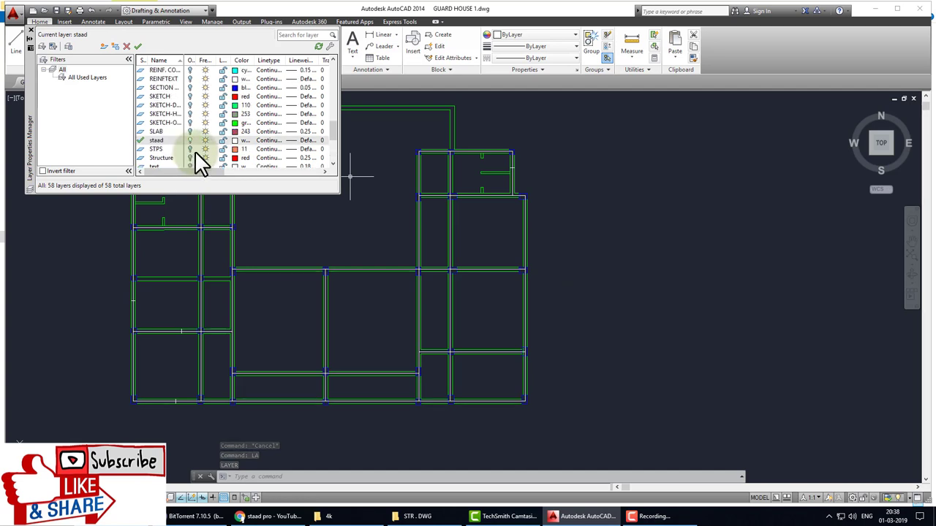
pyautogui.scroll(3, 195, 152)
pyautogui.scroll(2, 196, 149)
pyautogui.scroll(2, 196, 149)
pyautogui.scroll(2, 196, 149)
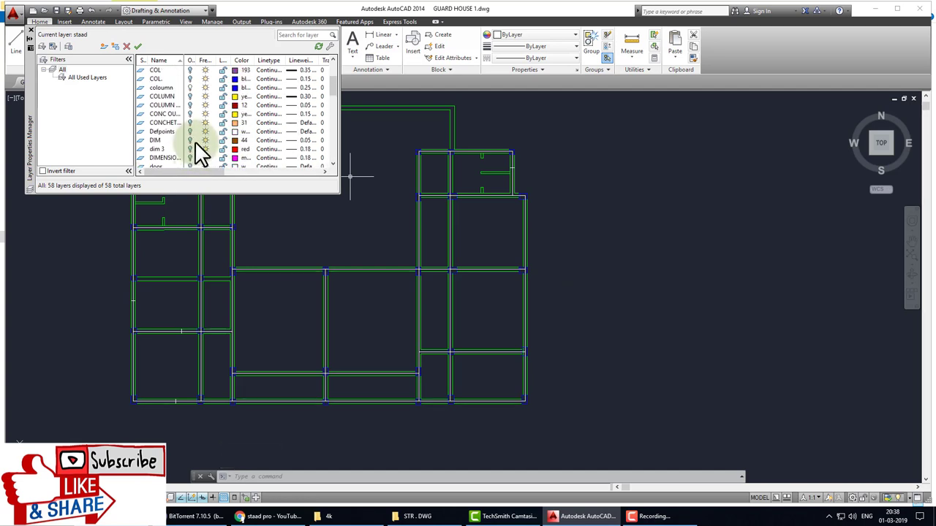
pyautogui.scroll(3, 189, 84)
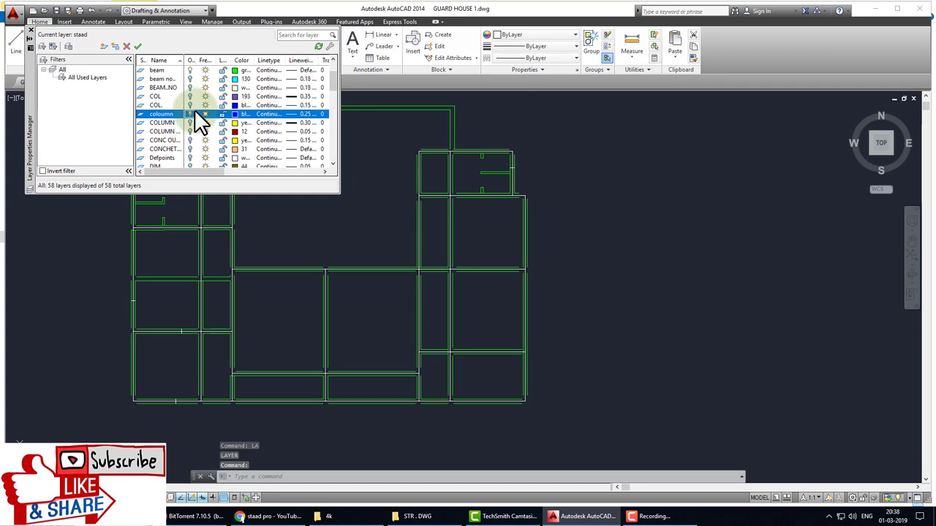
pyautogui.click(190, 113)
pyautogui.click(190, 114)
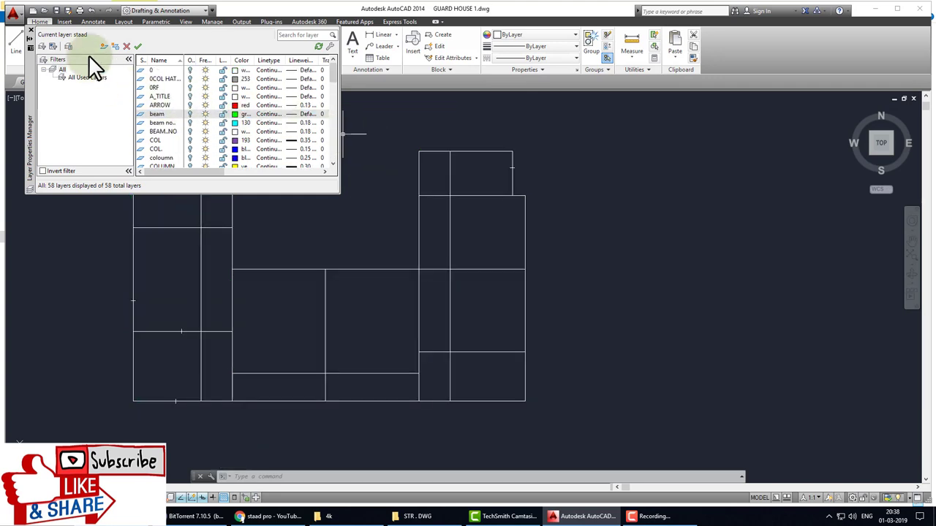
# Close the Layer Properties palette, cancelling a first ERASE attempt.
pyautogui.click(29, 31)
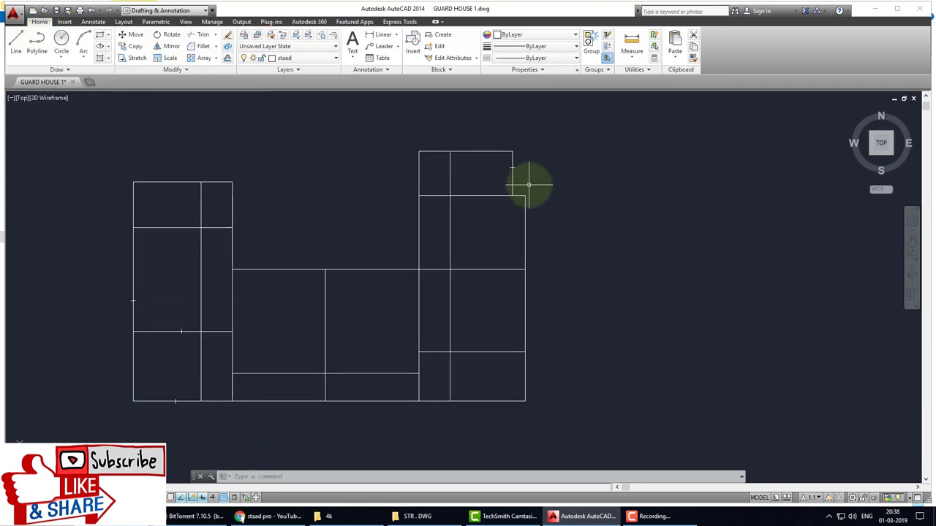
pyautogui.write('e')
pyautogui.press('Return')
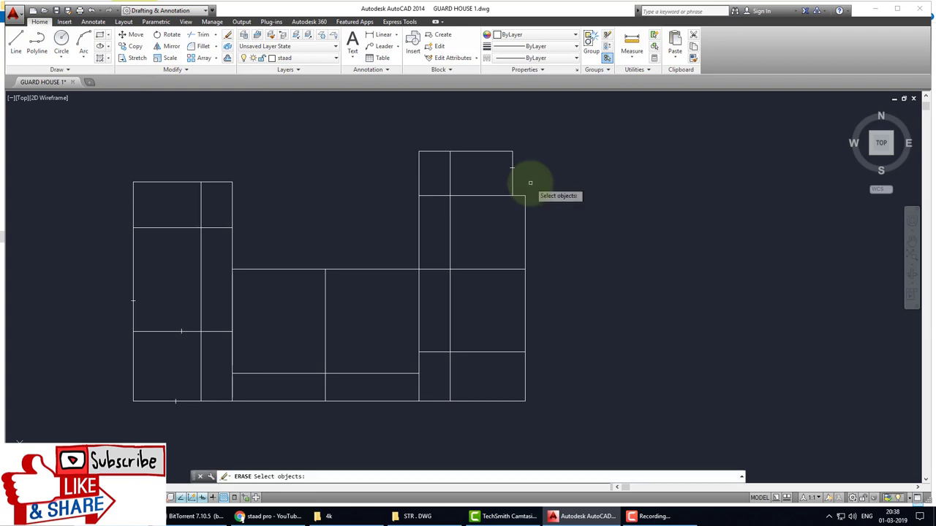
pyautogui.scroll(4, 531, 182)
pyautogui.press('Escape')
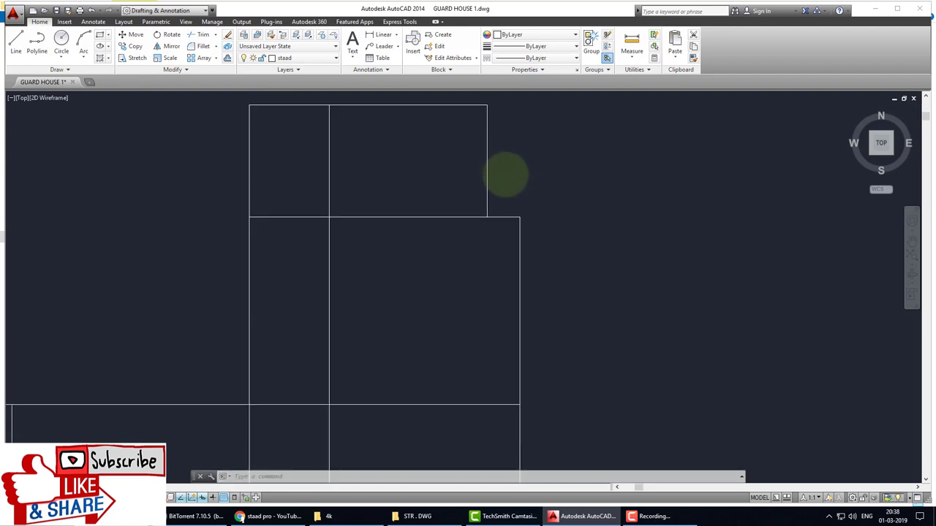
pyautogui.scroll(-4, 505, 173)
pyautogui.scroll(5, 449, 271)
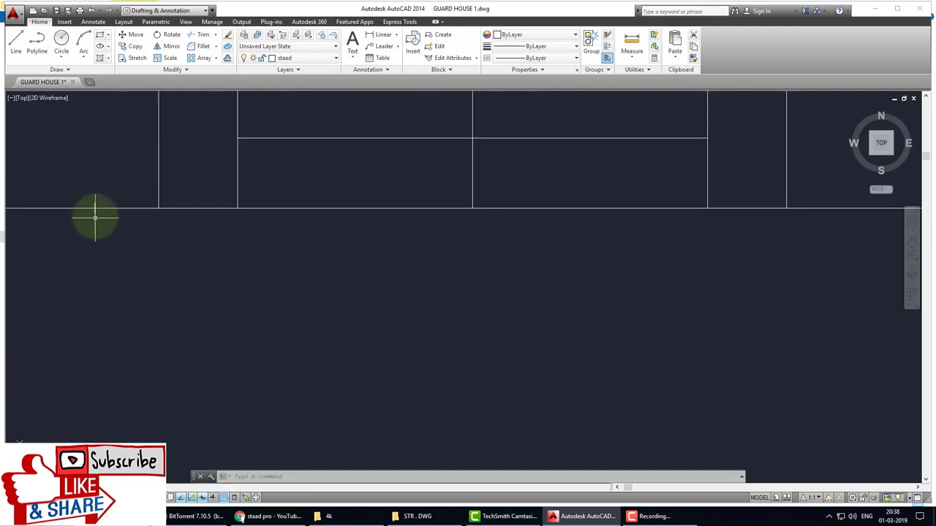
# Erase the short stray tick lines from the guard-house centerline grid.
pyautogui.write('e')
pyautogui.press('Return')
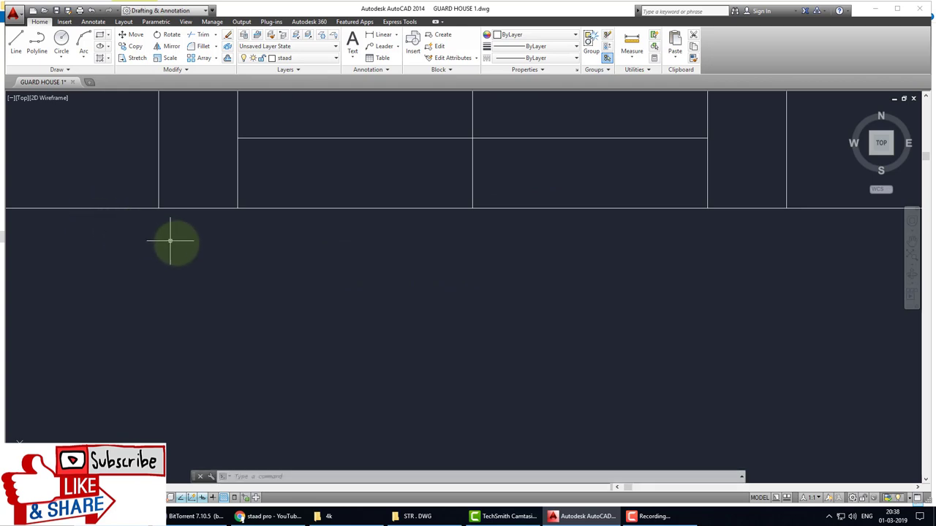
pyautogui.scroll(-5, 153, 195)
pyautogui.scroll(6, 168, 181)
pyautogui.click(172, 178)
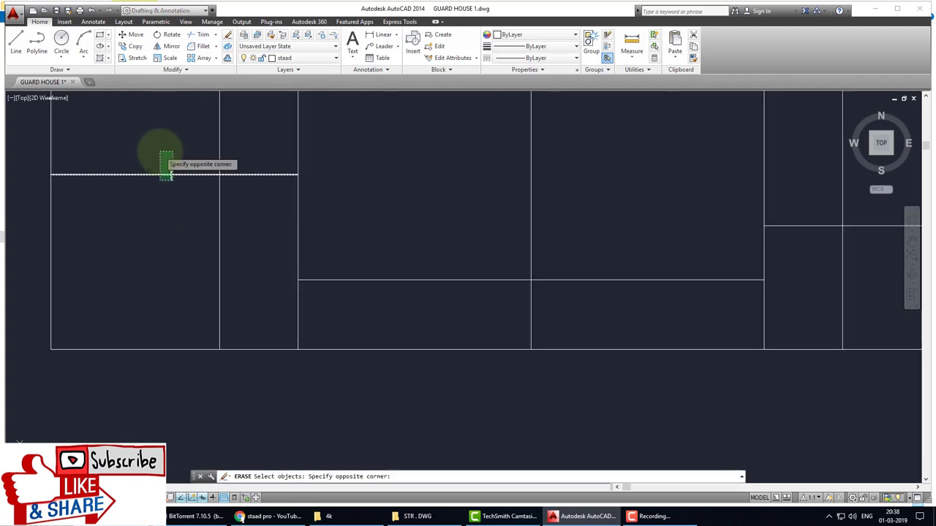
pyautogui.moveTo(170, 177); pyautogui.dragTo(221, 227, button='middle')
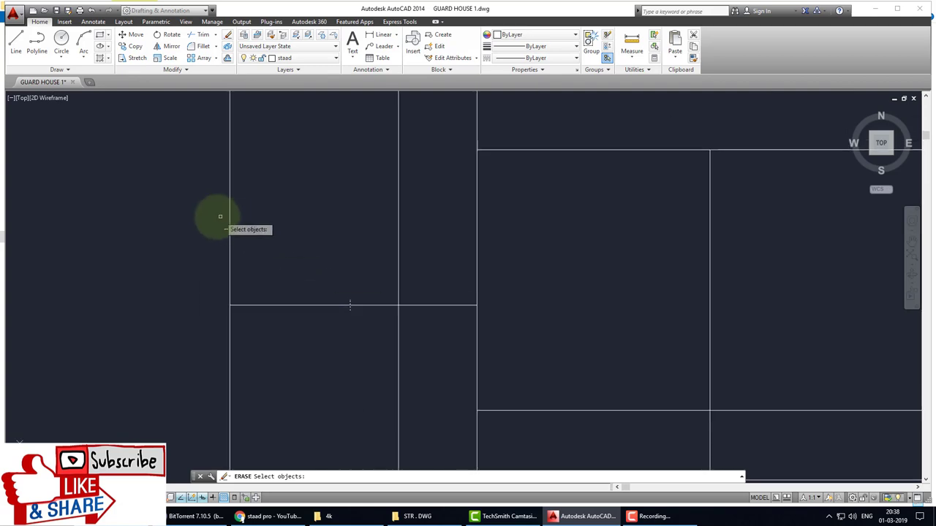
pyautogui.scroll(-5, 282, 234)
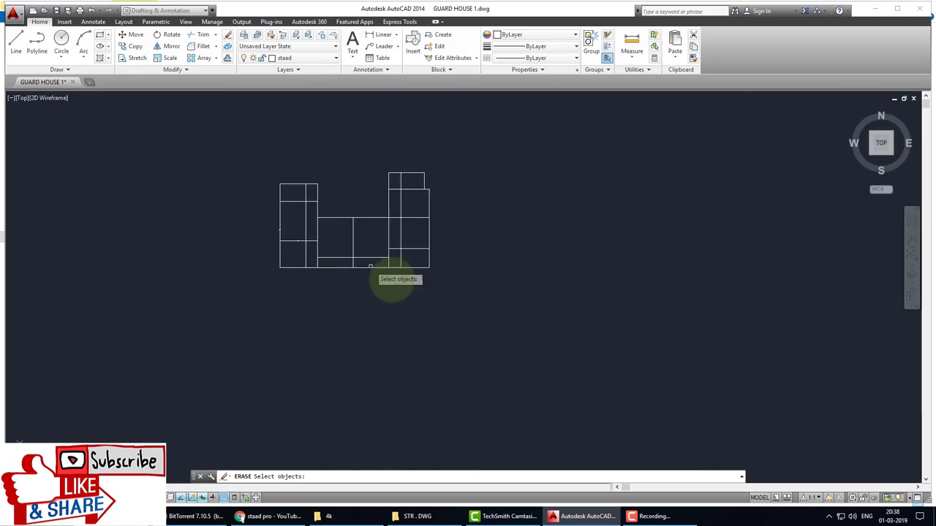
pyautogui.press('Escape')
# Start WBLOCK with Millimeters insert units and window-select the entire guard-house grid.
pyautogui.scroll(4, 347, 212)
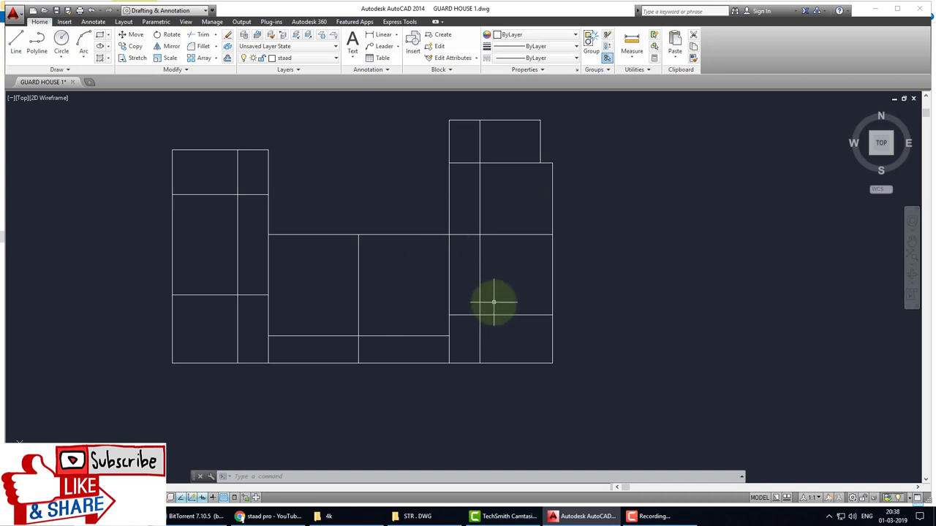
pyautogui.scroll(-2, 255, 241)
pyautogui.write('W')
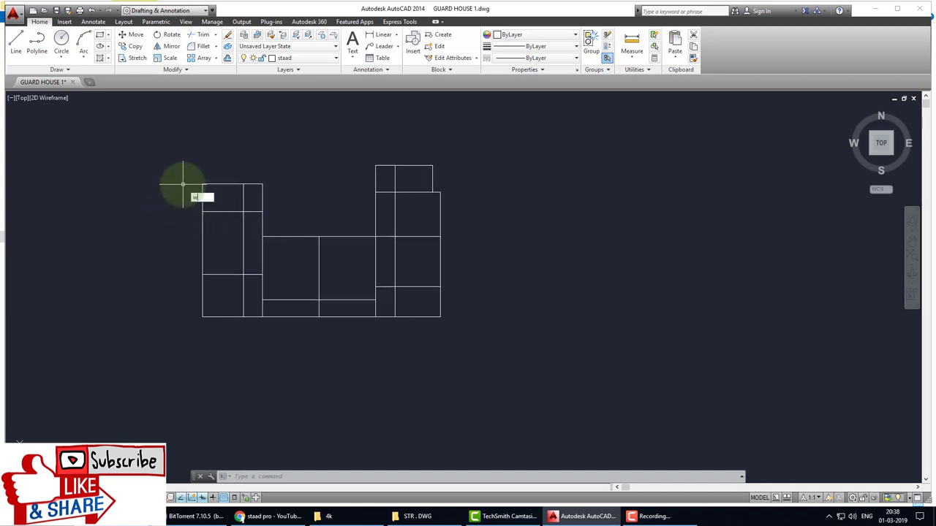
pyautogui.write('bloc')
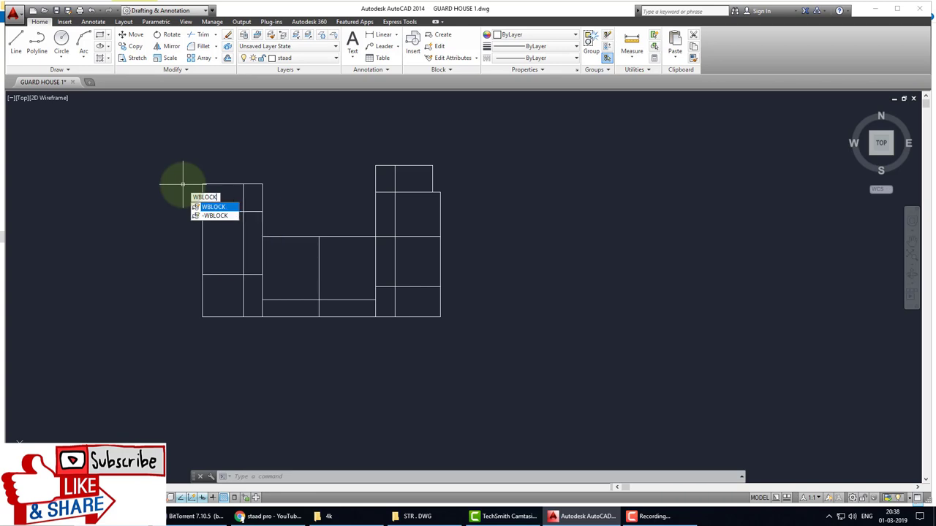
pyautogui.press('Return')
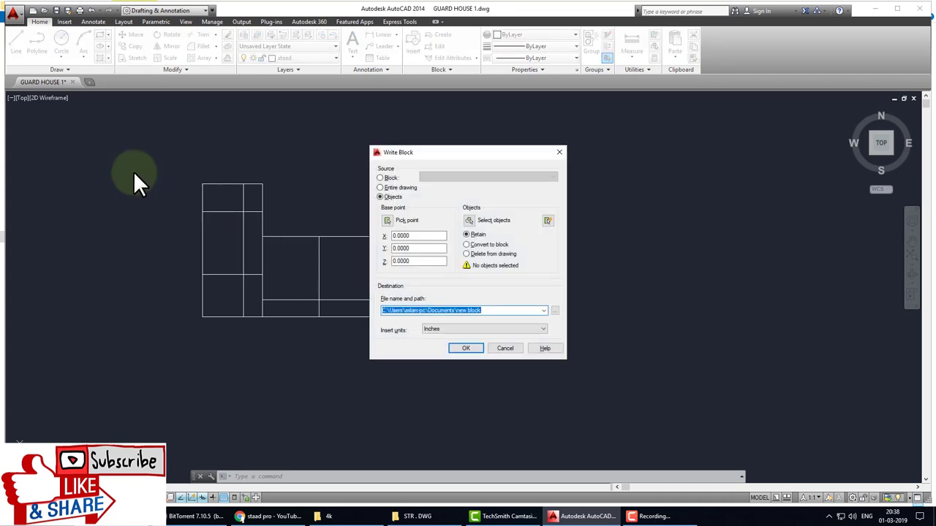
pyautogui.click(436, 327)
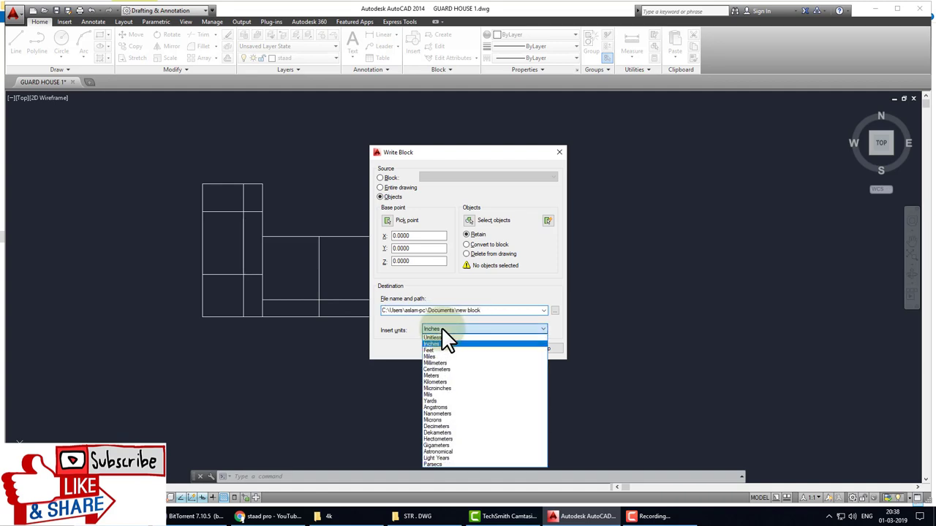
pyautogui.click(438, 362)
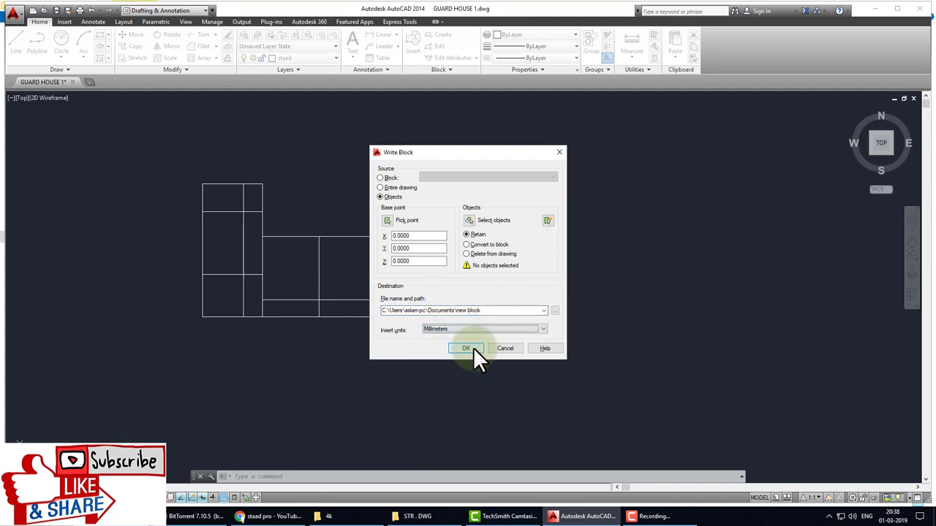
pyautogui.click(468, 348)
pyautogui.click(484, 265)
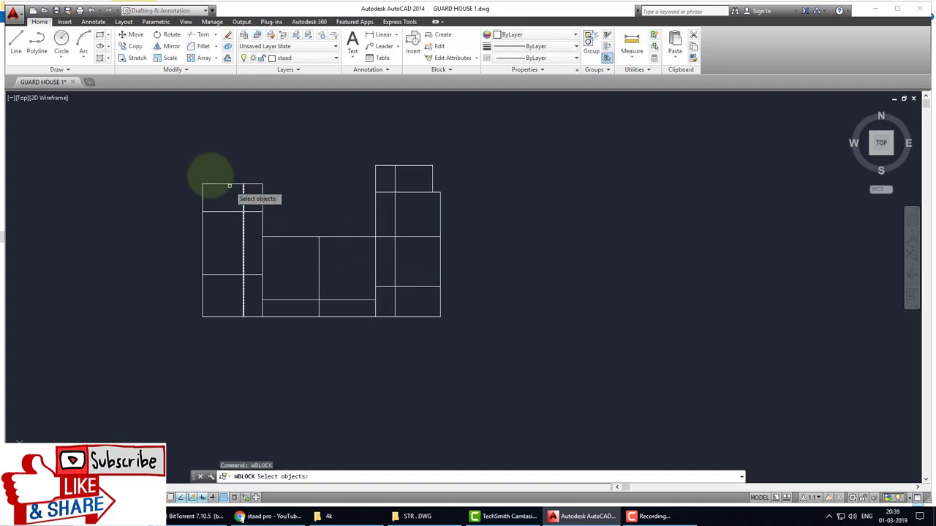
pyautogui.click(153, 143)
pyautogui.click(471, 323)
pyautogui.press('Return')
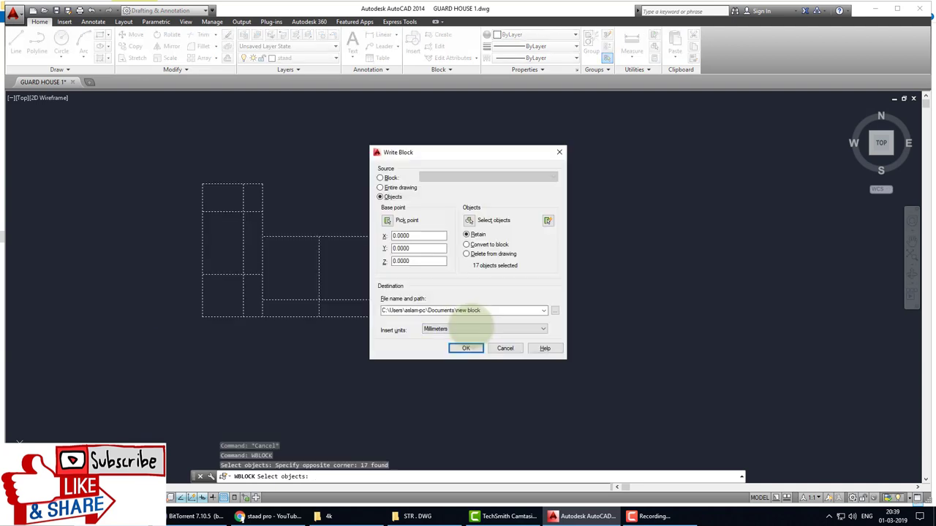
# Write the selection as new block.dwg into Desktop > New folder (5).
pyautogui.click(555, 310)
pyautogui.click(334, 318)
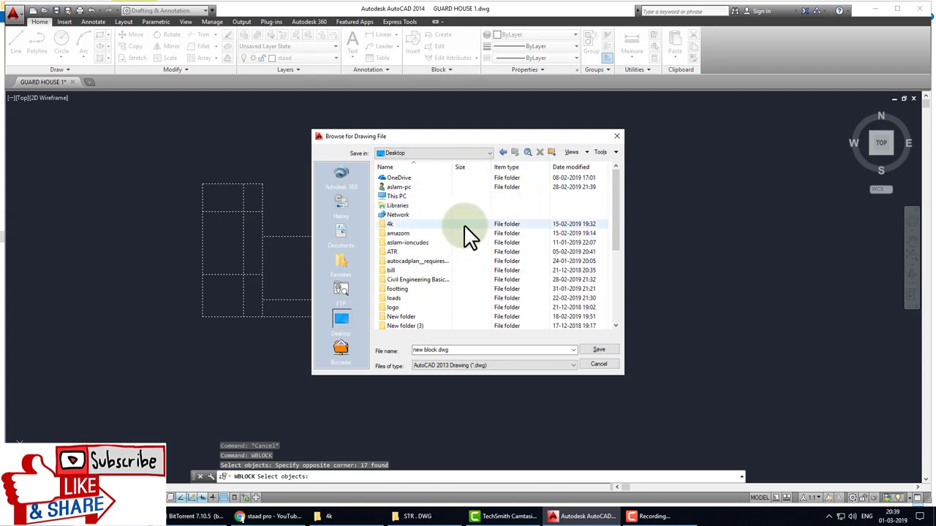
pyautogui.scroll(-2, 457, 260)
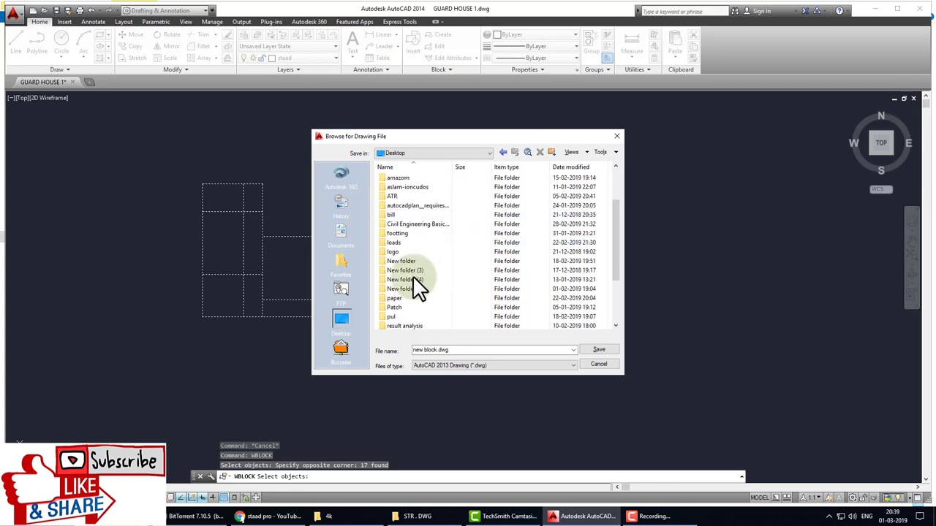
pyautogui.doubleClick(407, 287)
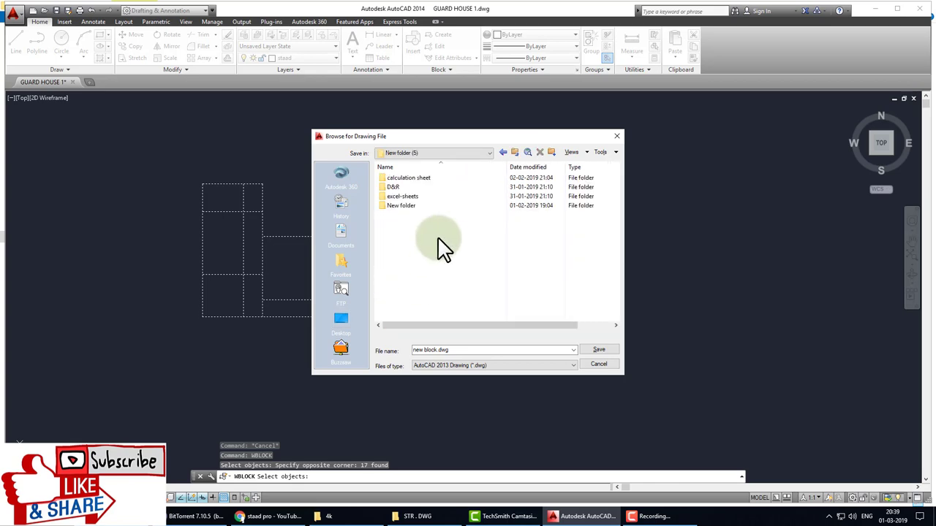
pyautogui.click(582, 348)
pyautogui.click(466, 348)
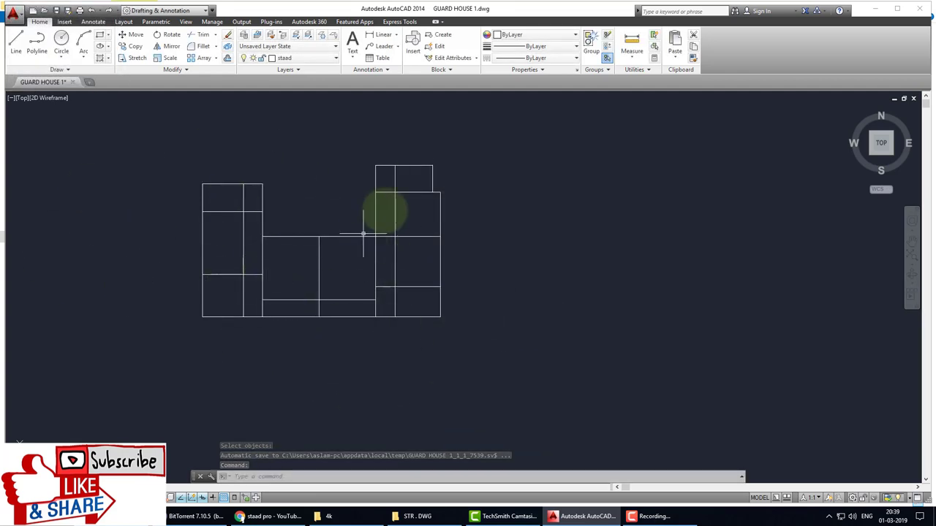
# Open new block.dwg from New folder (5), accepting the educational-product warnings.
pyautogui.click(90, 81)
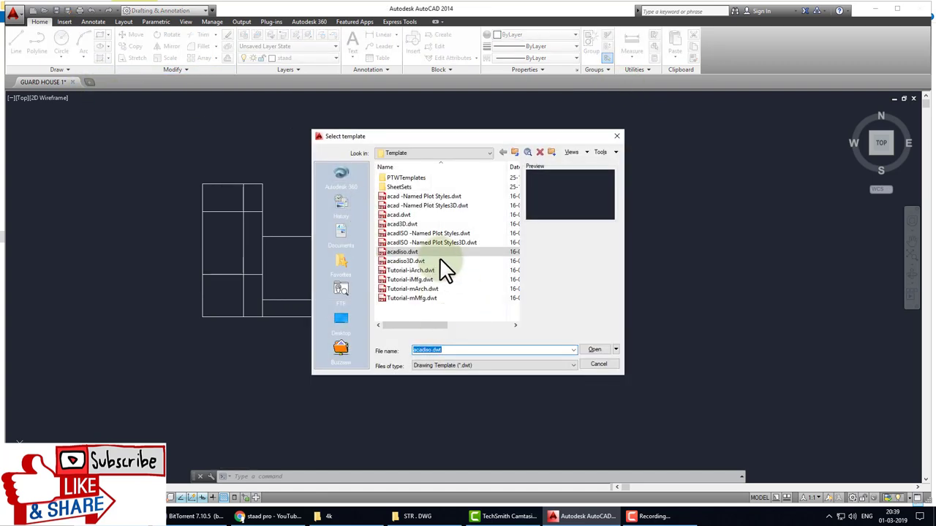
pyautogui.click(399, 215)
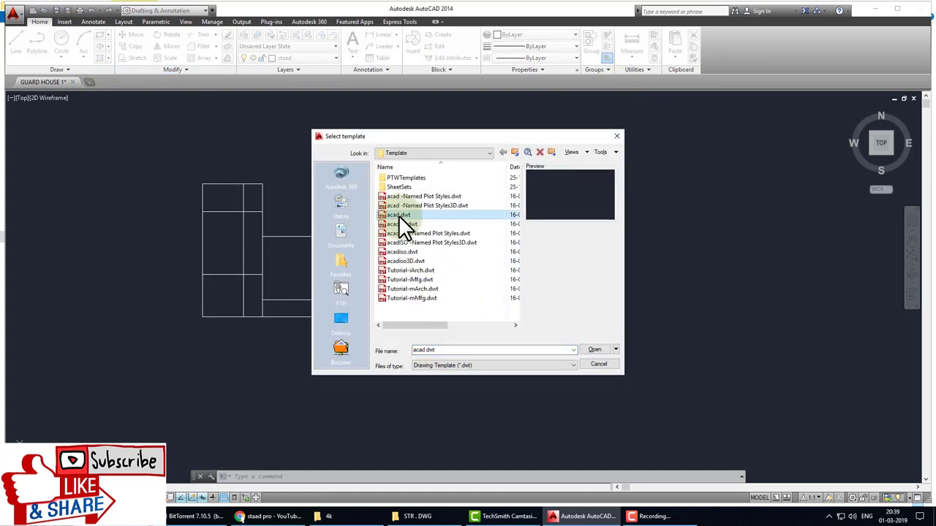
pyautogui.click(340, 316)
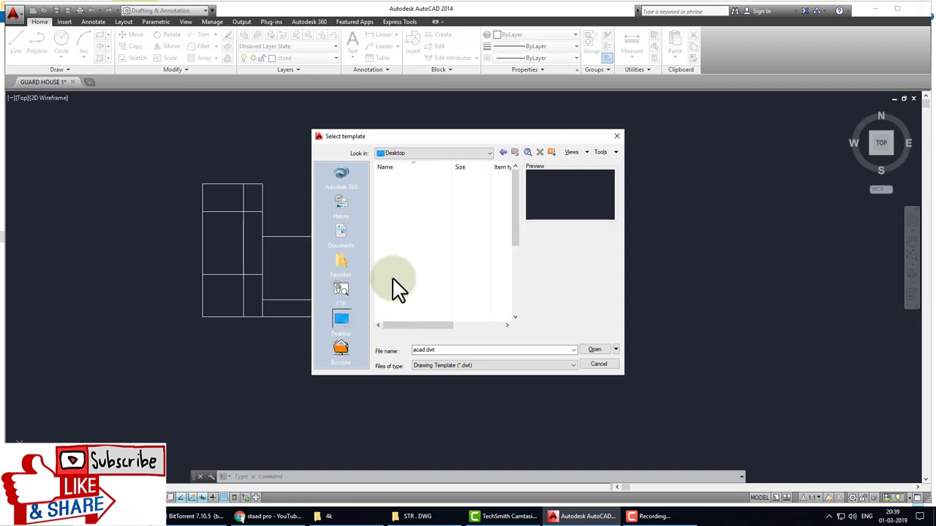
pyautogui.scroll(-3, 428, 291)
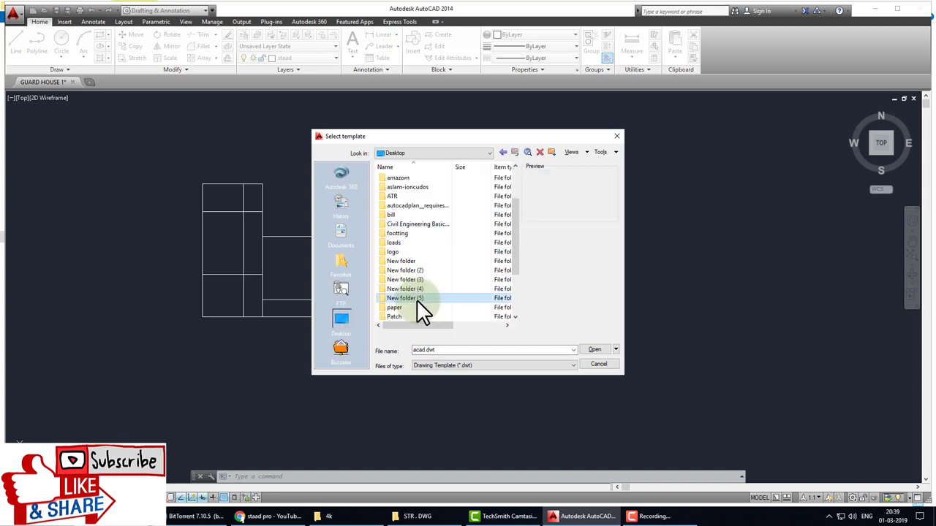
pyautogui.doubleClick(419, 301)
pyautogui.click(447, 268)
pyautogui.click(485, 363)
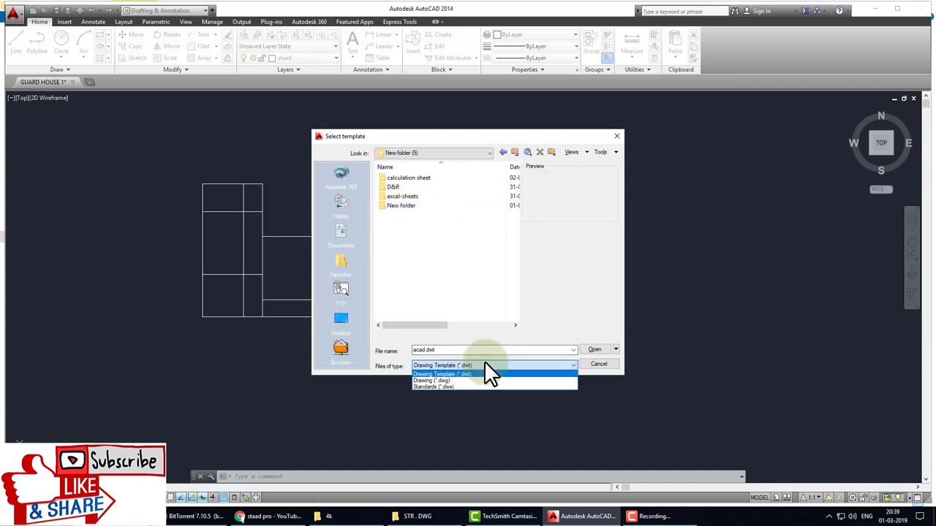
pyautogui.click(453, 374)
pyautogui.doubleClick(397, 212)
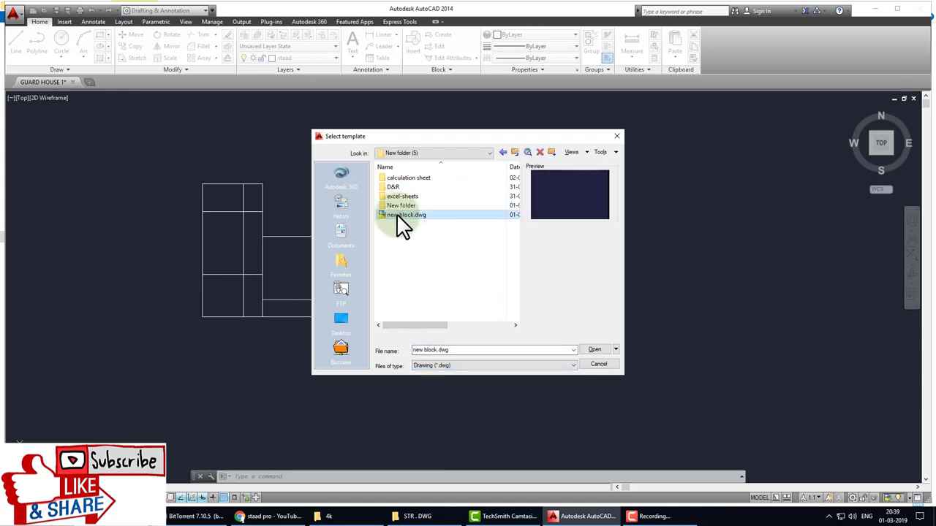
pyautogui.click(457, 255)
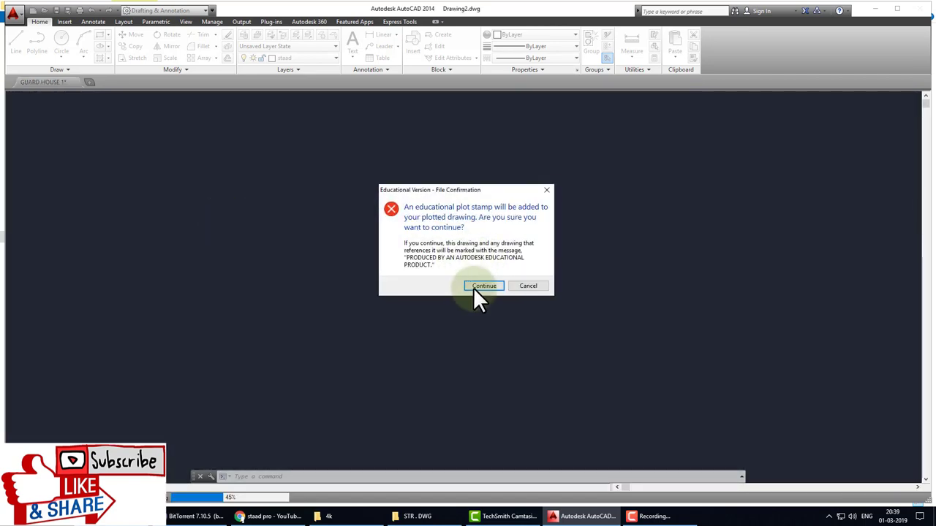
pyautogui.click(475, 288)
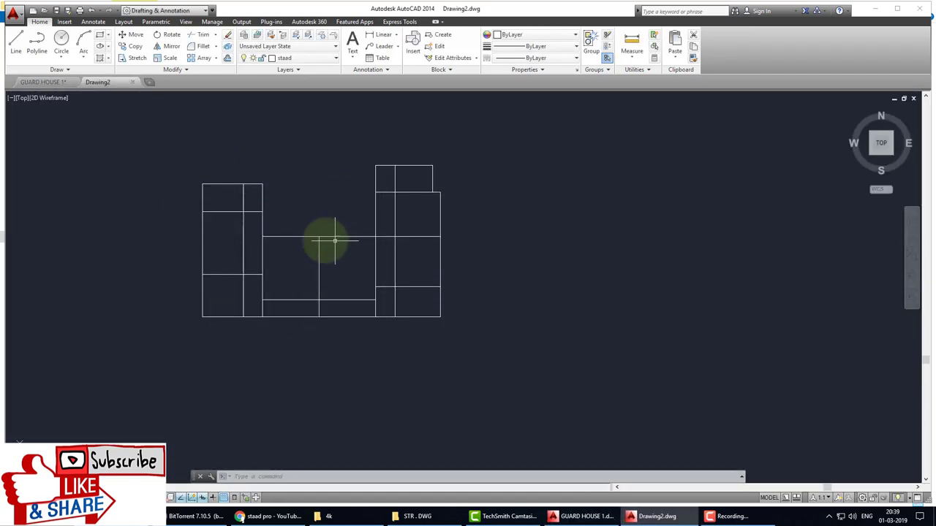
# Save the drawing as Drawing2.dxf in AutoCAD 2013 DXF format in New folder (5).
pyautogui.click(19, 16)
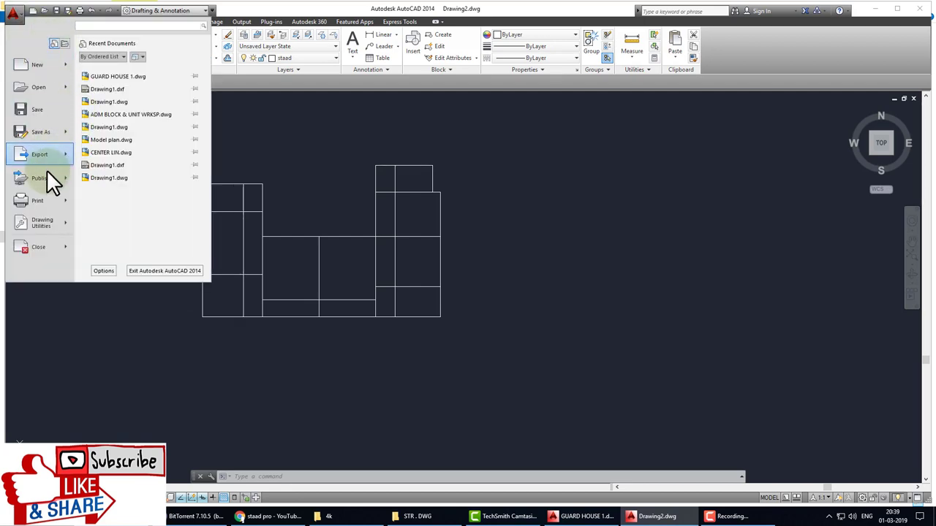
pyautogui.click(43, 126)
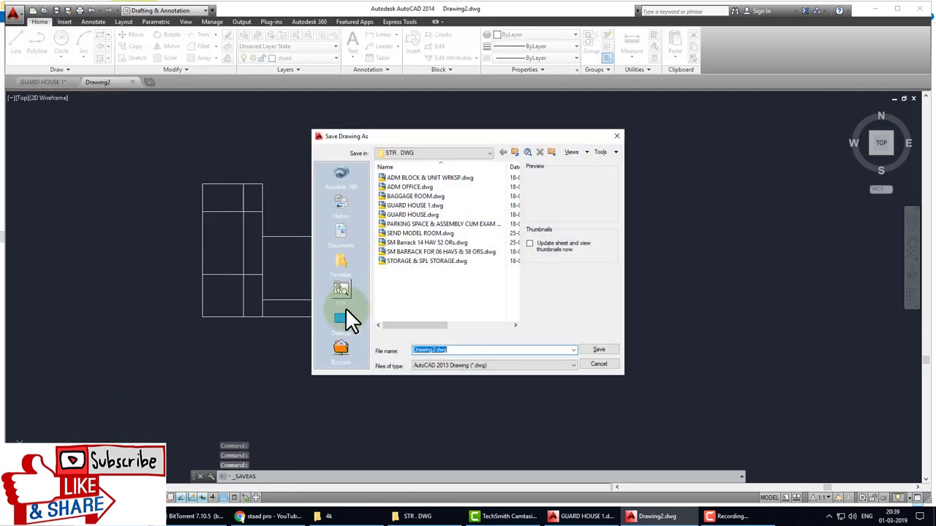
pyautogui.click(345, 318)
pyautogui.moveTo(517, 219); pyautogui.dragTo(514, 248)
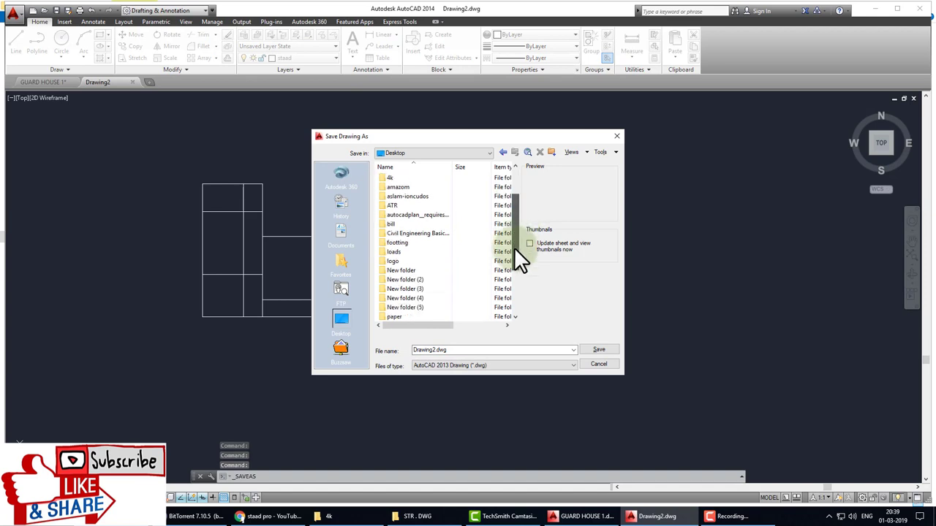
pyautogui.scroll(-1, 412, 278)
pyautogui.doubleClick(408, 286)
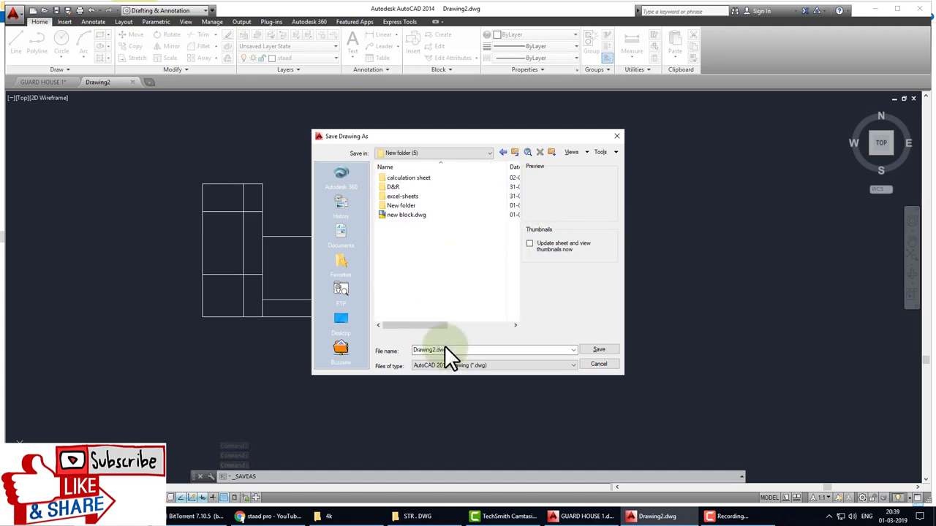
pyautogui.click(462, 366)
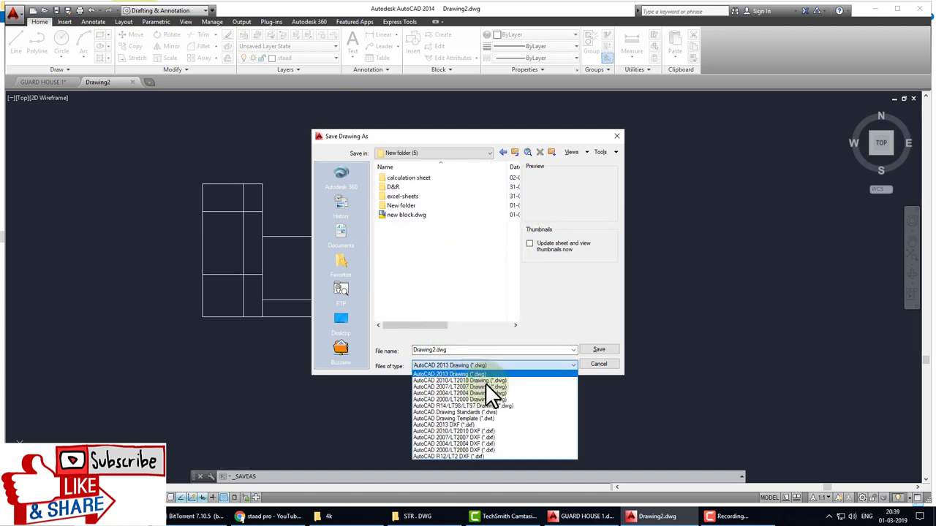
pyautogui.click(469, 426)
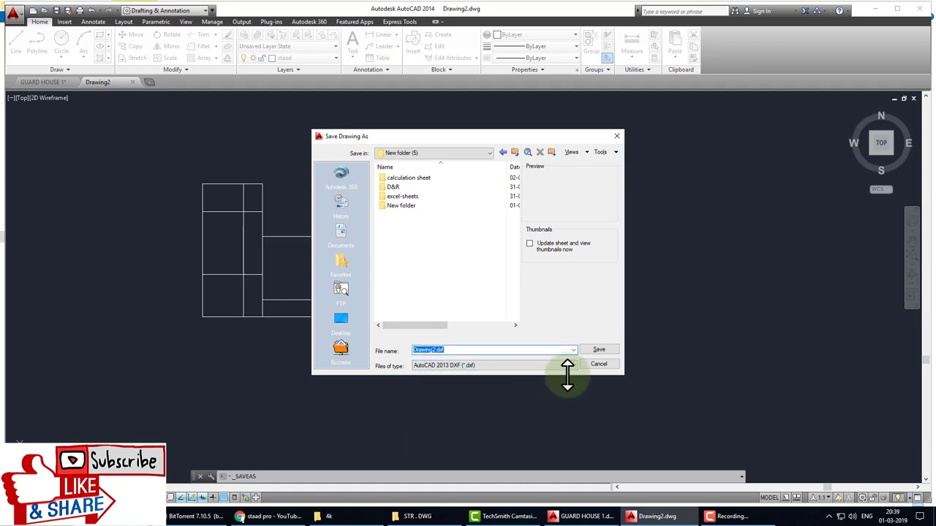
pyautogui.click(599, 349)
# Quit AutoCAD, saving Drawing2 but not GUARD HOUSE 1, and launch STAAD.Pro V8i.
pyautogui.click(921, 9)
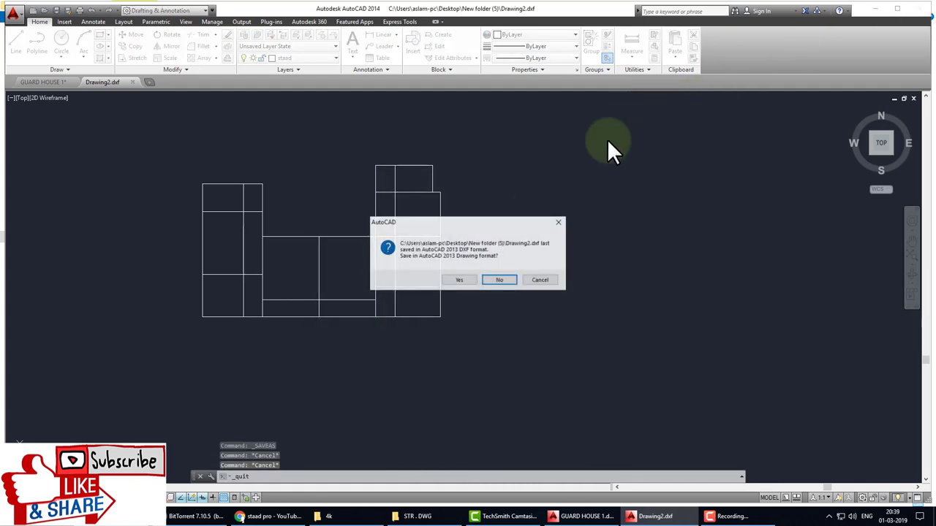
pyautogui.click(465, 280)
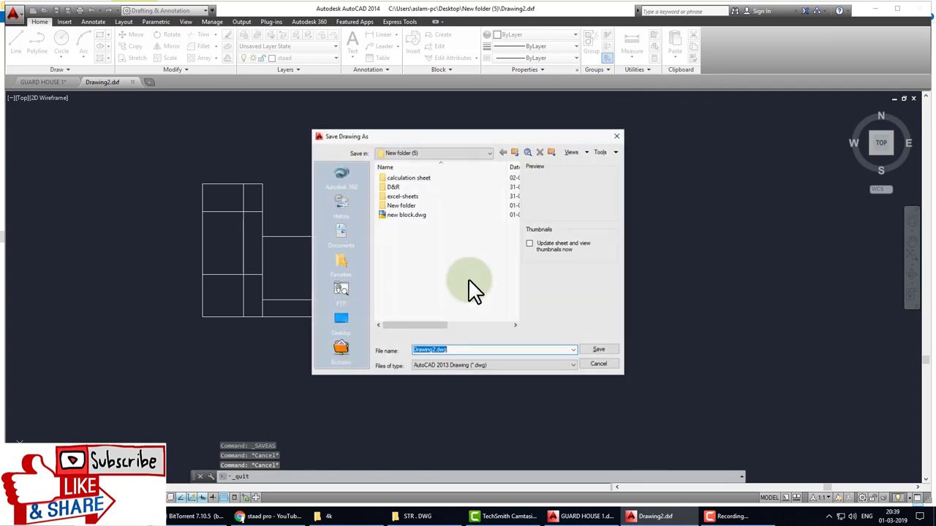
pyautogui.click(588, 349)
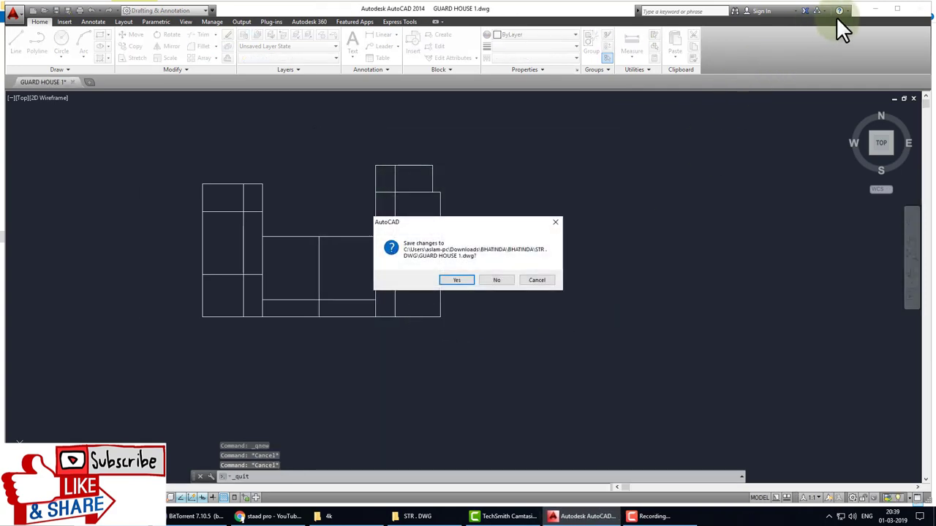
pyautogui.click(495, 280)
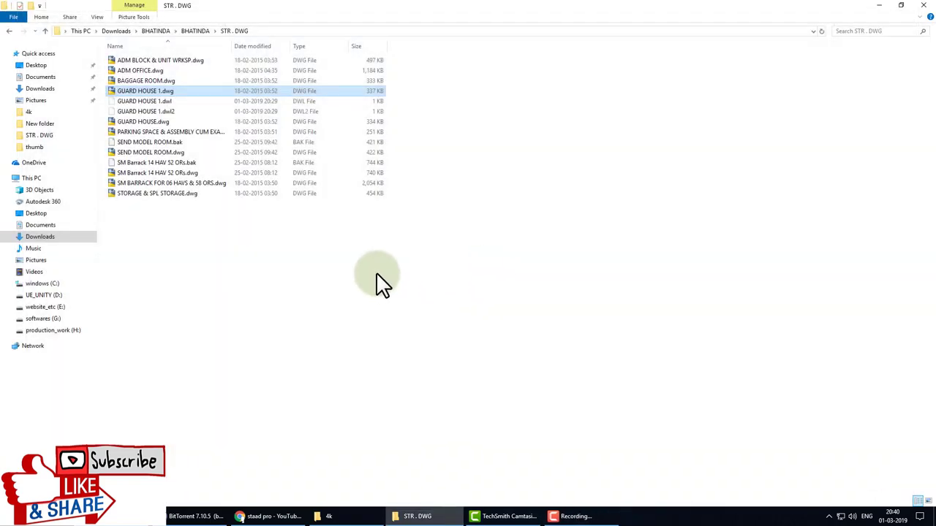
pyautogui.press('super+d')
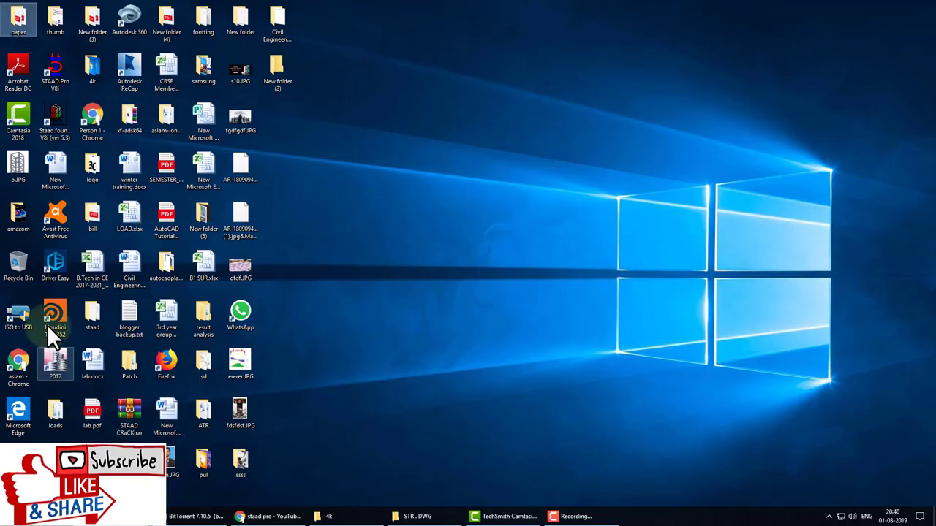
pyautogui.doubleClick(57, 73)
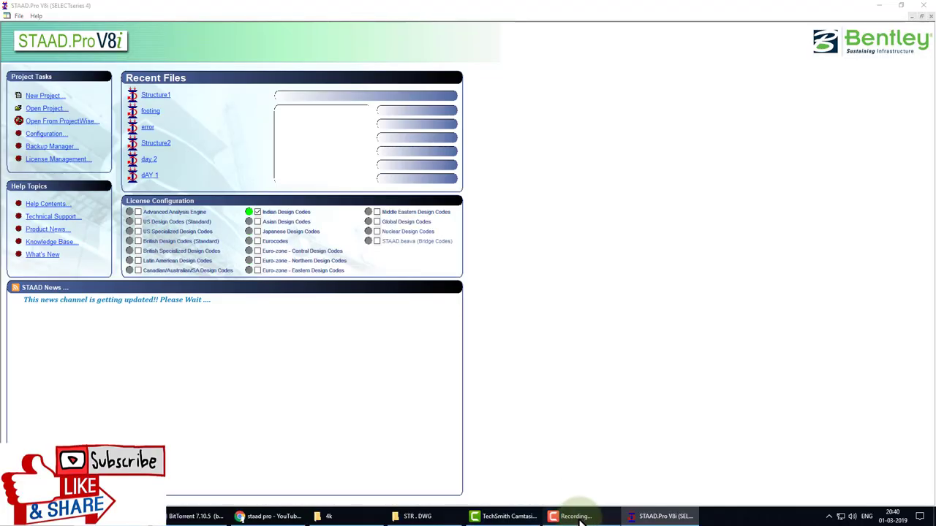
# Create a new STAAD.Pro structure file, overwriting the existing Structure1.
pyautogui.click(578, 519)
pyautogui.click(579, 521)
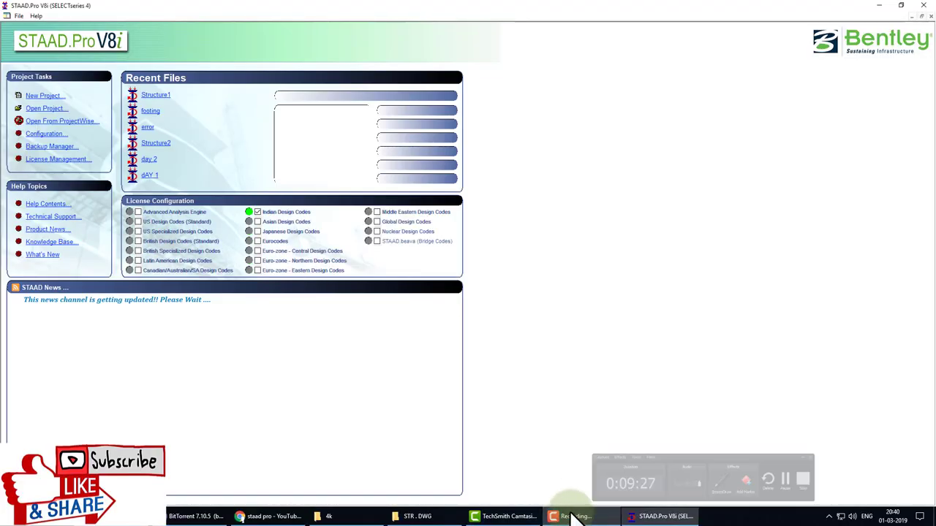
pyautogui.click(57, 95)
pyautogui.click(481, 367)
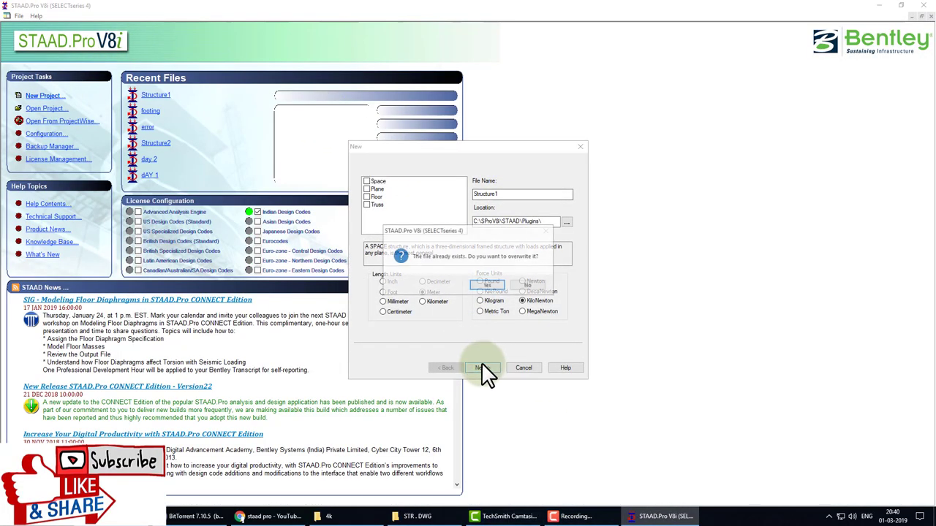
pyautogui.click(487, 284)
pyautogui.click(485, 369)
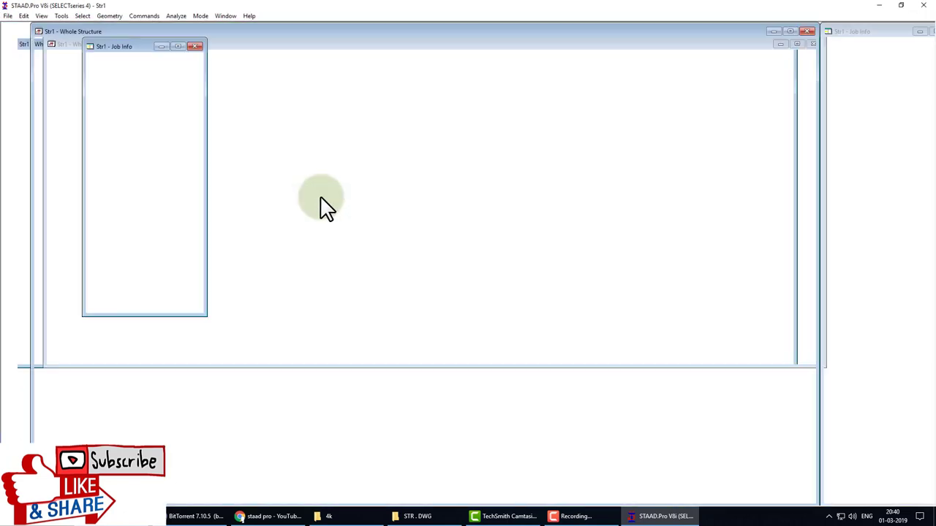
# Import Drawing2.dxf from New folder (5) as 3D DXF with Y Up and millimetre units.
pyautogui.click(9, 17)
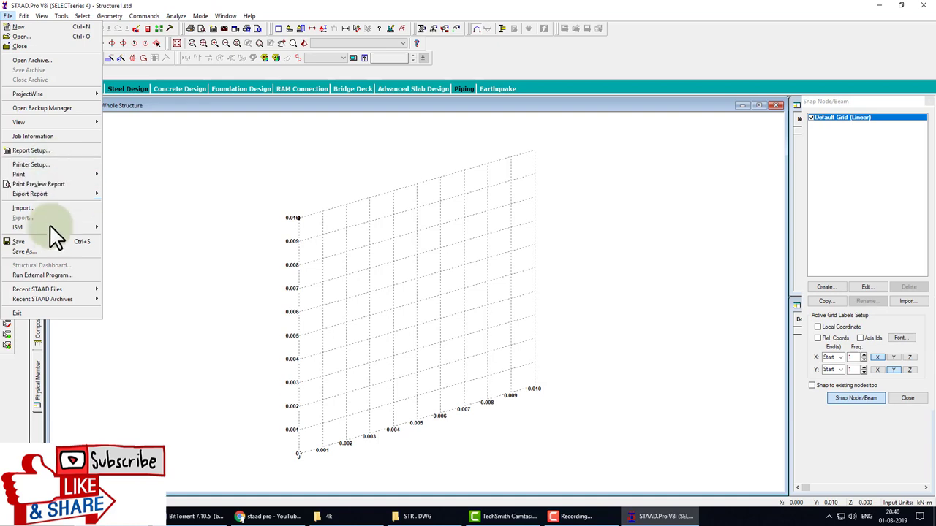
pyautogui.click(44, 208)
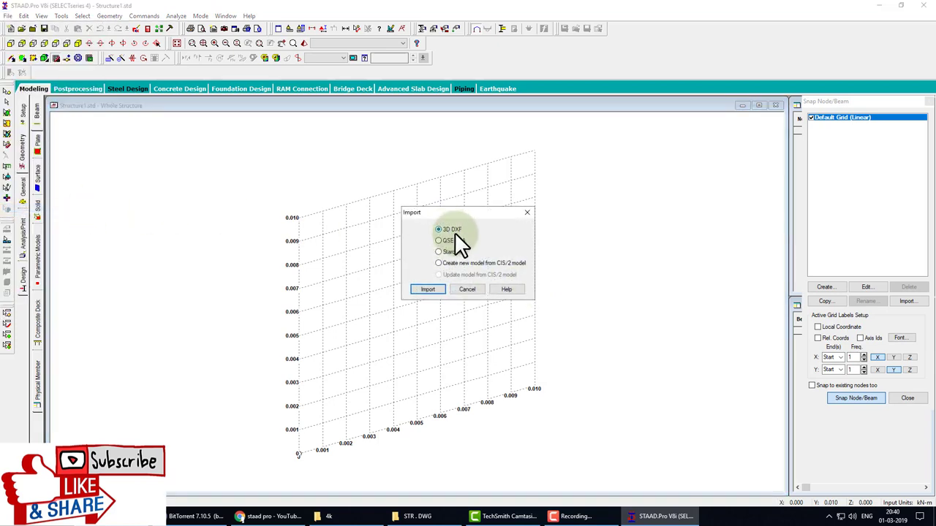
pyautogui.click(432, 291)
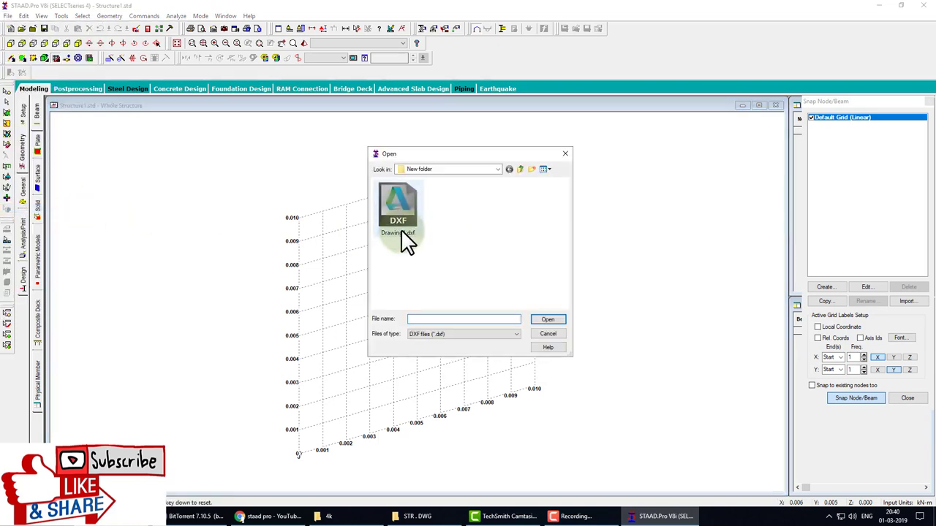
pyautogui.click(446, 174)
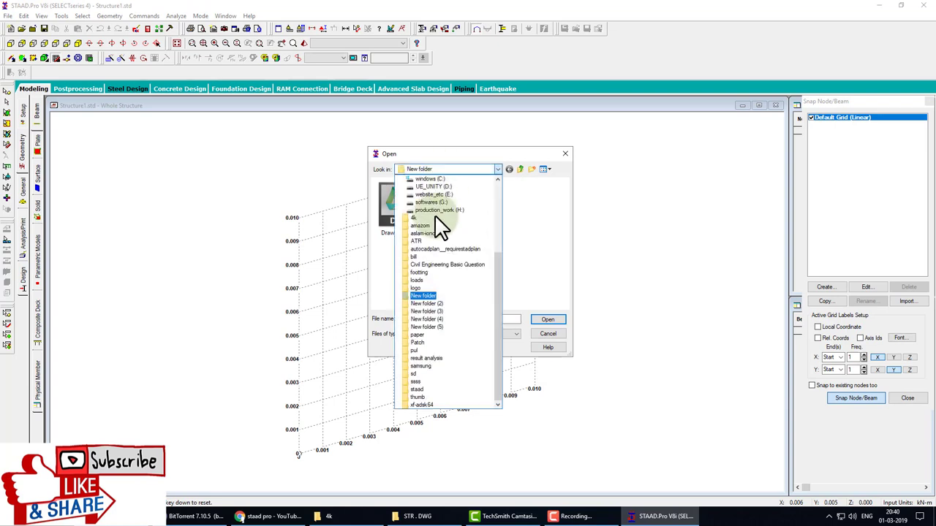
pyautogui.click(436, 318)
pyautogui.doubleClick(401, 231)
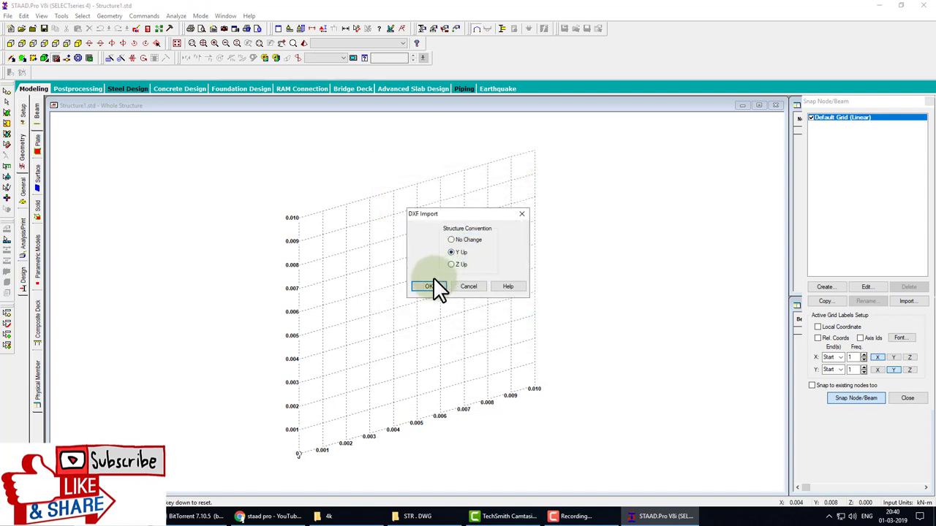
pyautogui.click(431, 286)
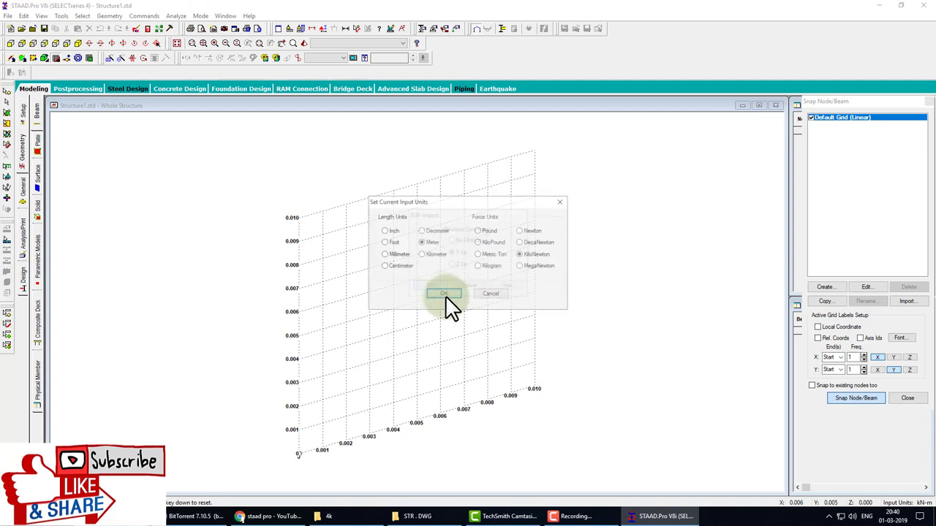
pyautogui.click(399, 254)
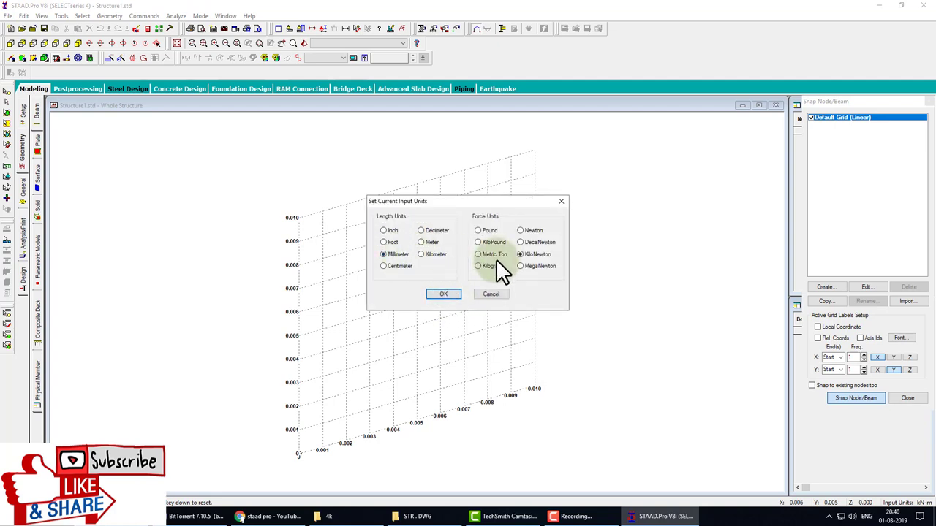
pyautogui.click(455, 294)
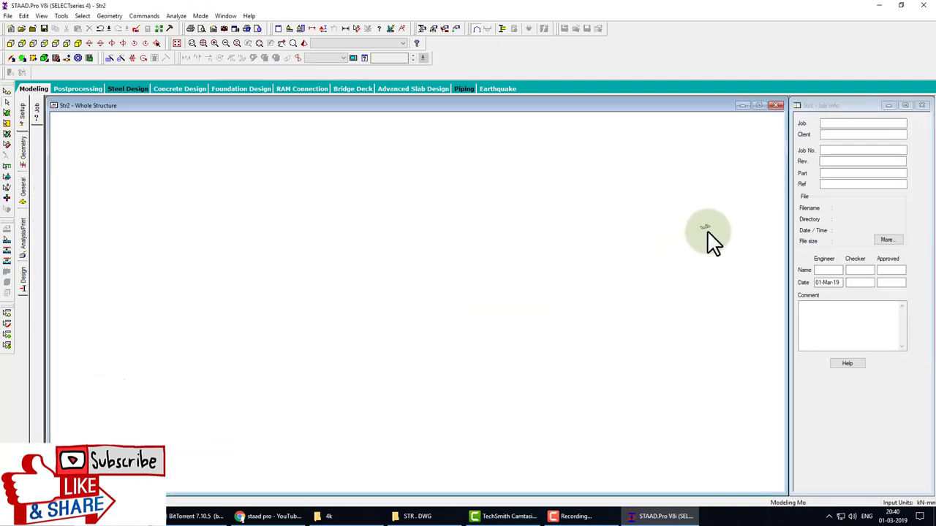
pyautogui.moveTo(713, 201); pyautogui.dragTo(719, 202)
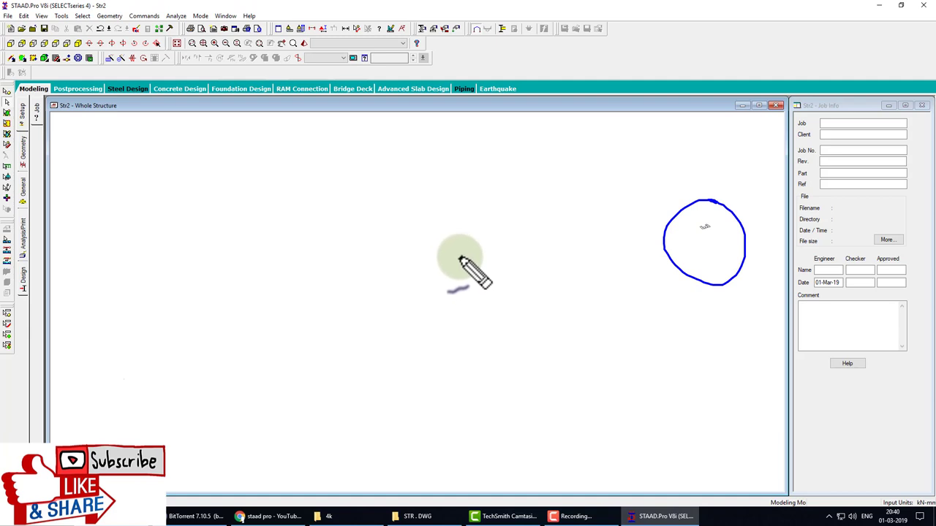
pyautogui.moveTo(234, 244)
pyautogui.mouseDown()
pyautogui.moveTo(594, 404)
pyautogui.moveTo(114, 252)
pyautogui.mouseUp()
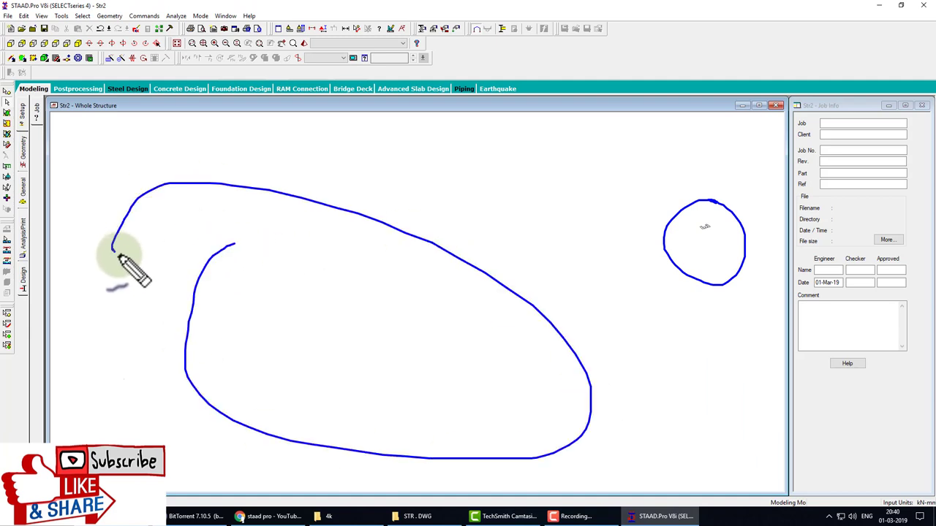
pyautogui.moveTo(70, 322)
pyautogui.mouseDown()
pyautogui.moveTo(109, 240)
pyautogui.moveTo(11, 287)
pyautogui.mouseUp()
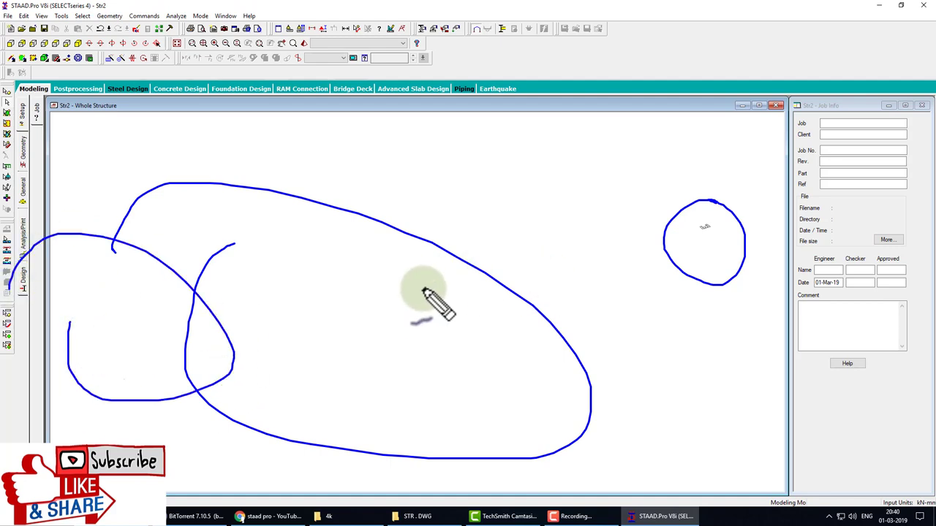
pyautogui.press('Escape')
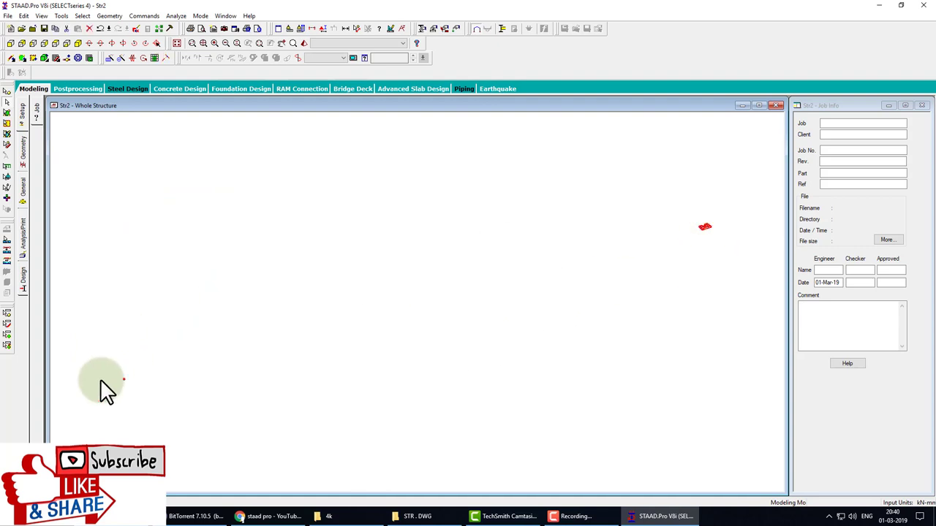
# Delete the stray lower-left beams and their orphan nodes, then view the grid in plan.
pyautogui.moveTo(107, 363); pyautogui.dragTo(164, 417)
pyautogui.press('Delete')
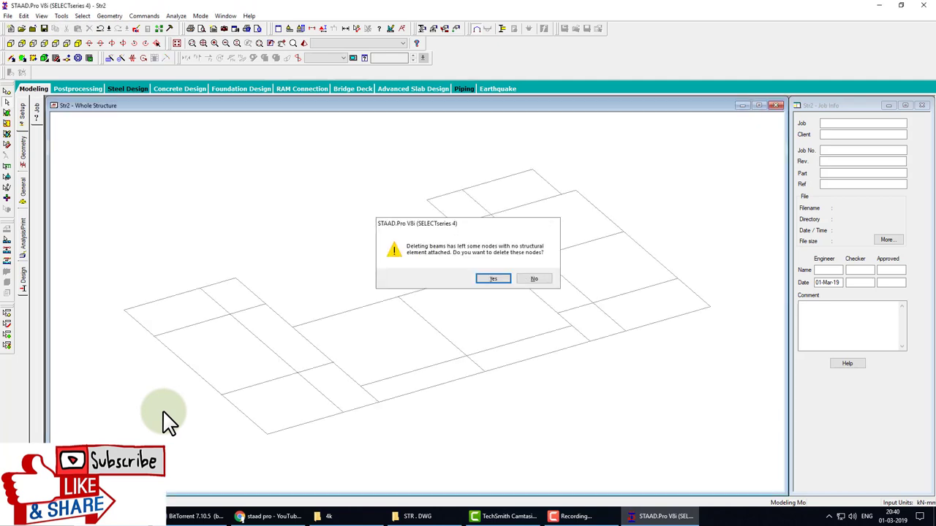
pyautogui.press('Return')
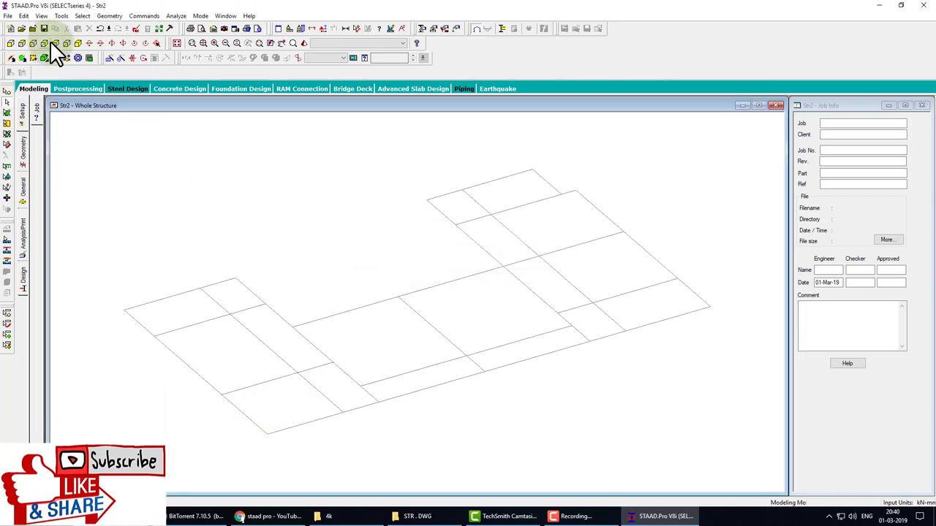
pyautogui.click(53, 44)
pyautogui.scroll(-1, 462, 280)
pyautogui.scroll(-1, 460, 278)
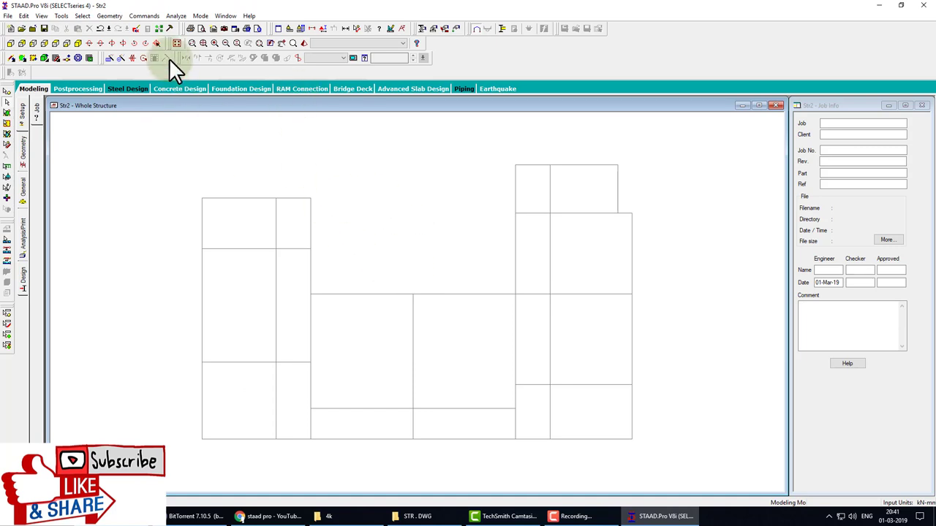
# Measure the top-left bay between two nodes as 3.72 m, then clear the dimension.
pyautogui.click(344, 29)
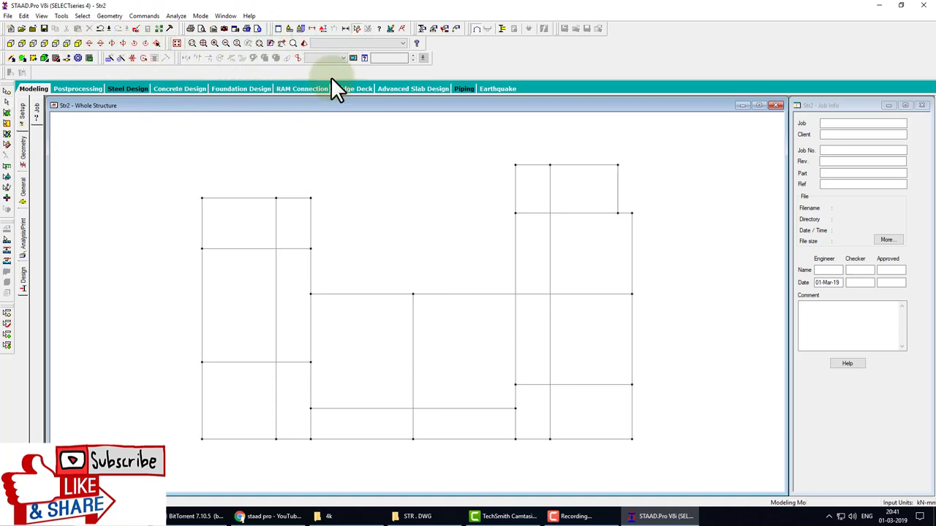
pyautogui.click(276, 198)
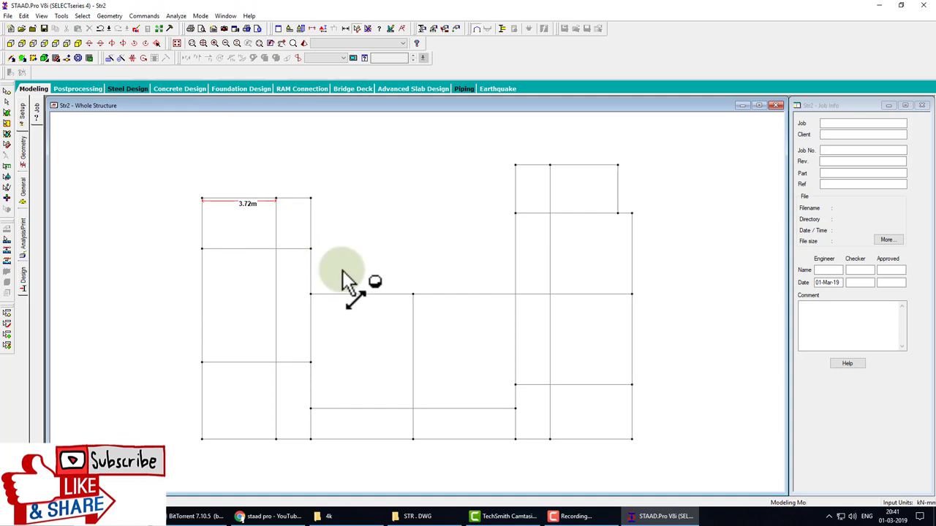
pyautogui.click(360, 29)
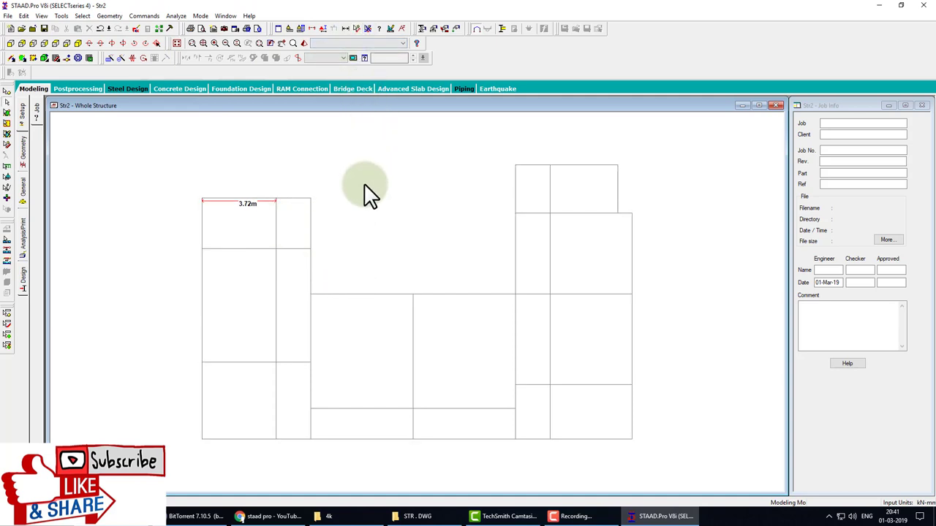
pyautogui.click(367, 29)
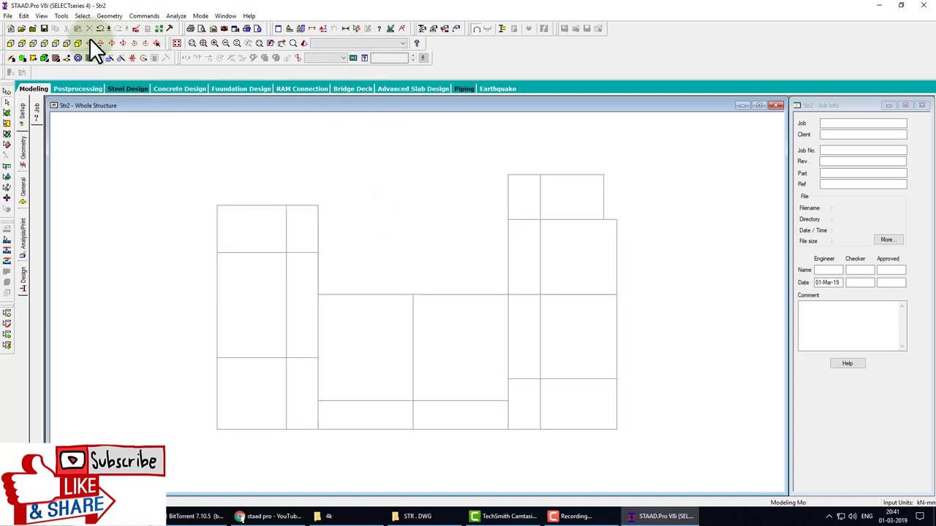
# Switch to isometric view and select all beams in the structure.
pyautogui.click(95, 56)
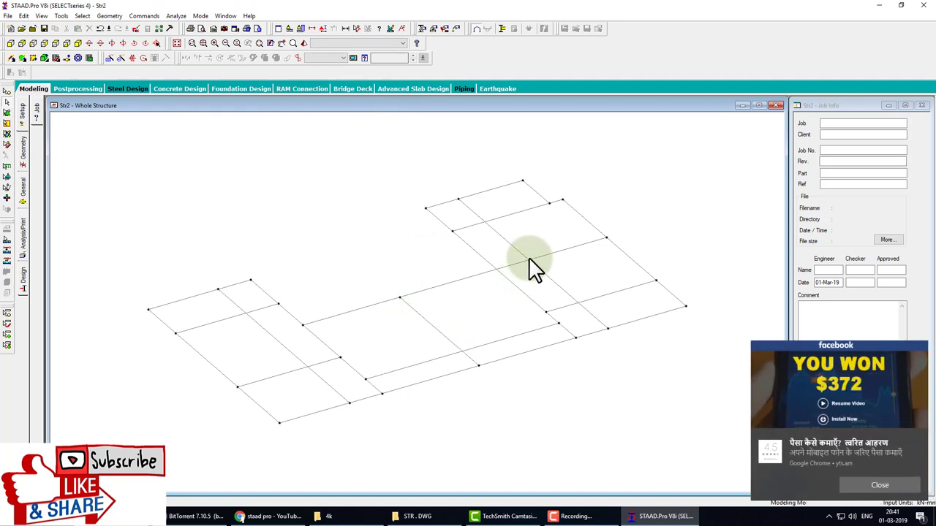
pyautogui.click(854, 483)
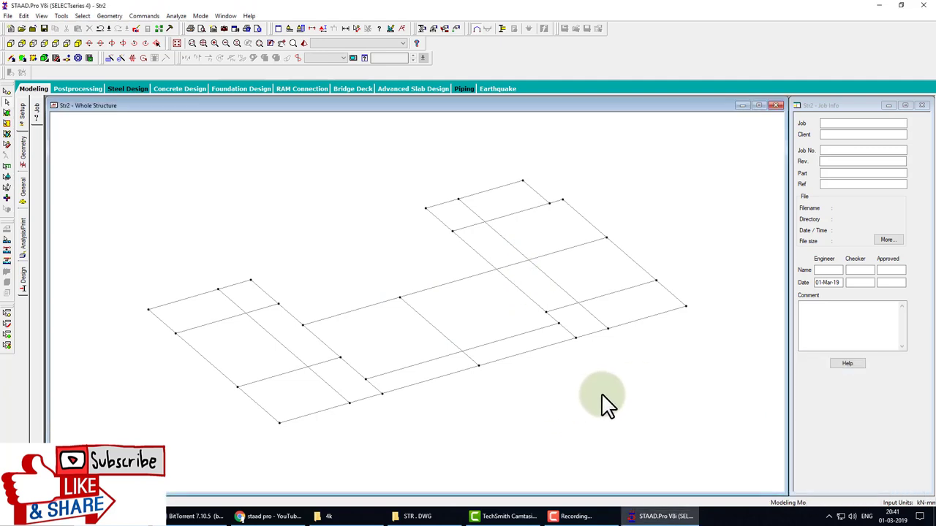
pyautogui.hotkey('ctrl', 'a')
pyautogui.click(109, 15)
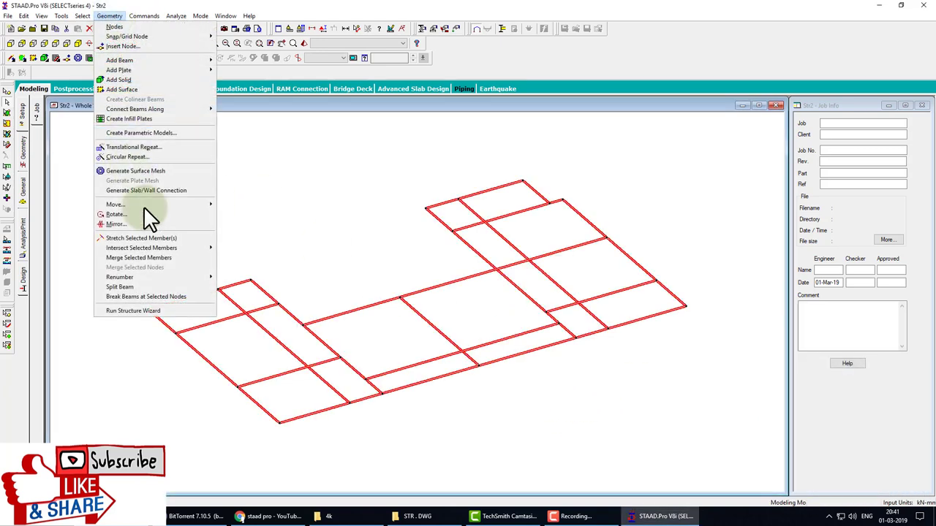
pyautogui.moveTo(141, 248)
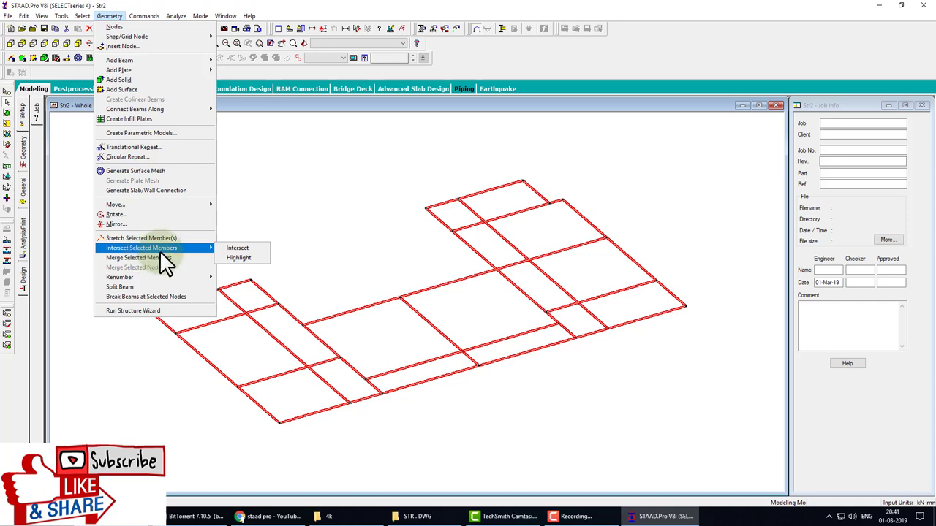
# Intersect the selected members with zero tolerance; no new beams are created.
pyautogui.click(248, 248)
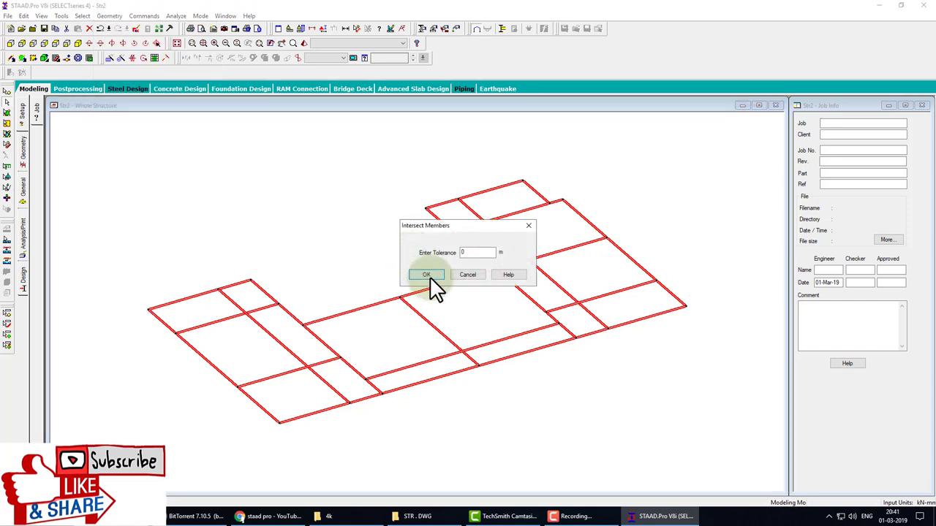
pyautogui.click(426, 275)
pyautogui.click(486, 276)
pyautogui.click(522, 293)
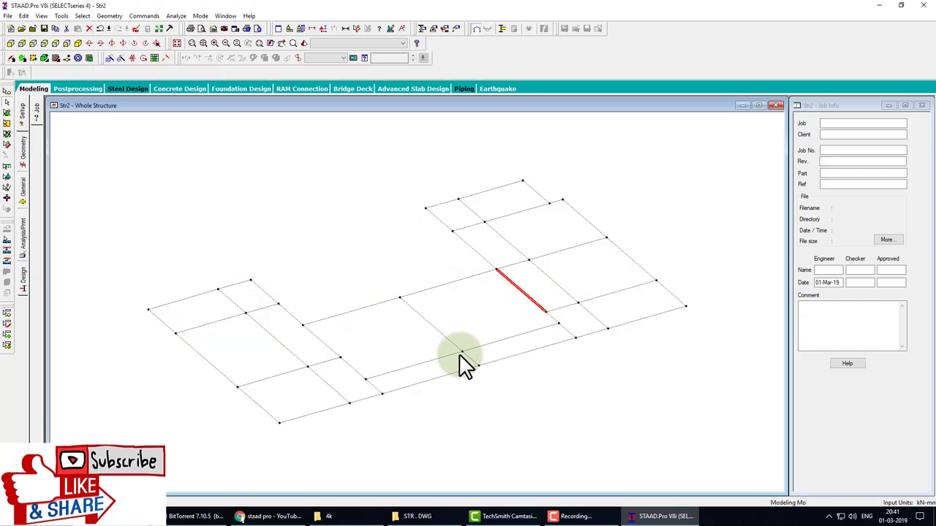
pyautogui.click(552, 333)
# Check all beams for duplicate nodes and members, finding none, then show the Top view.
pyautogui.hotkey('ctrl', 'a')
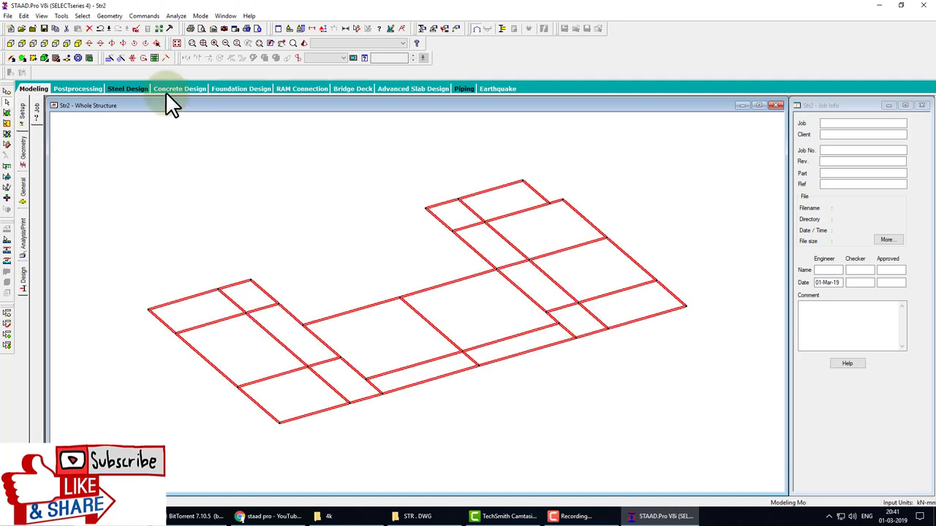
pyautogui.click(61, 15)
pyautogui.moveTo(85, 37)
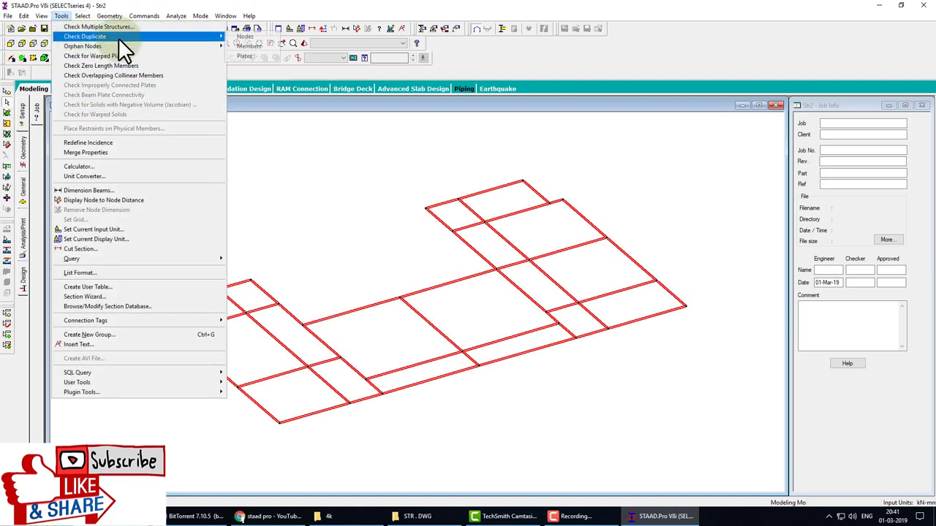
pyautogui.click(231, 37)
pyautogui.click(425, 276)
pyautogui.click(495, 275)
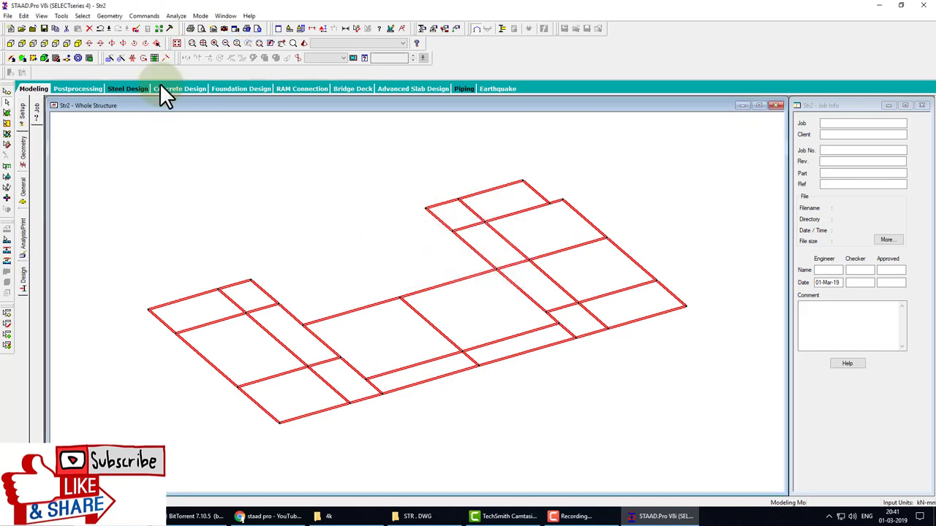
pyautogui.click(63, 16)
pyautogui.moveTo(82, 46)
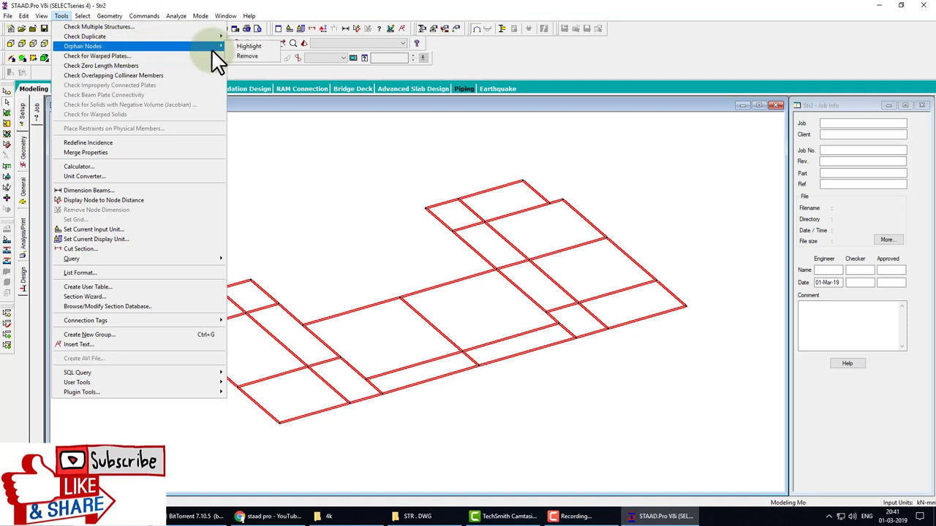
pyautogui.click(249, 46)
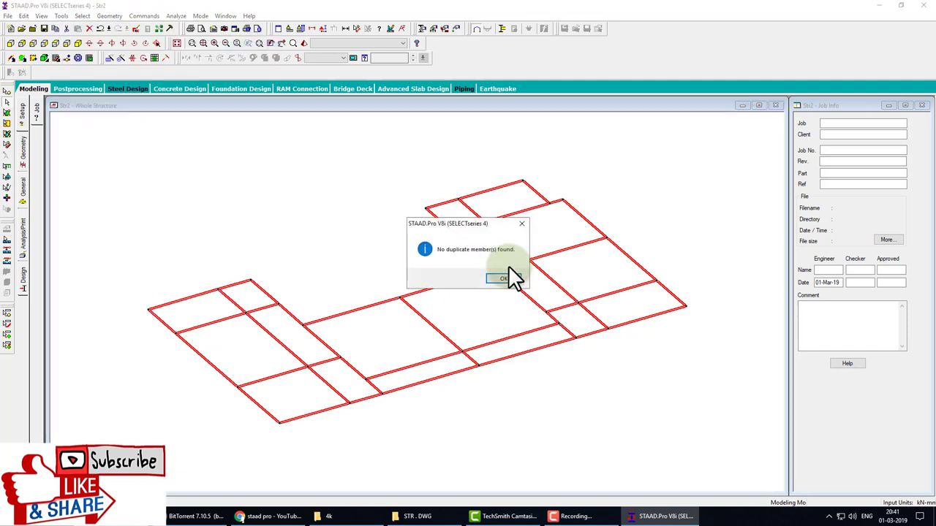
pyautogui.click(497, 279)
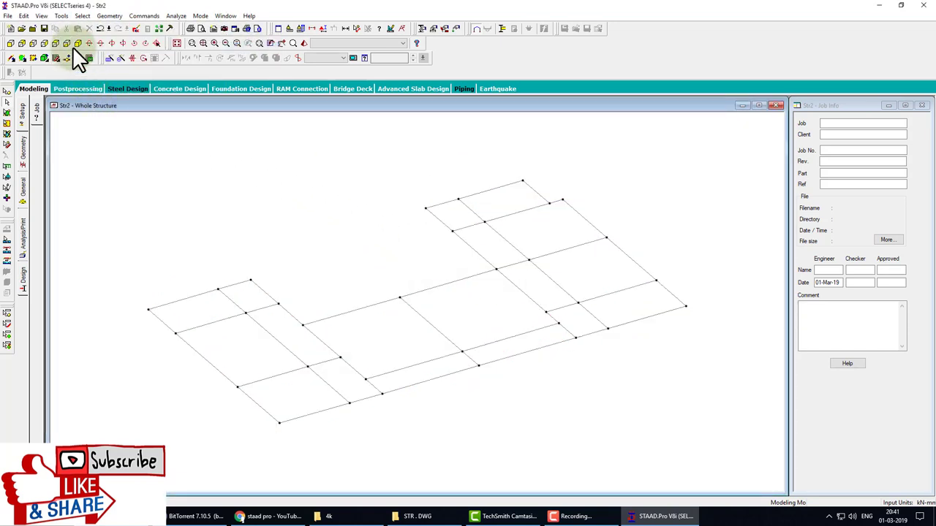
pyautogui.click(53, 43)
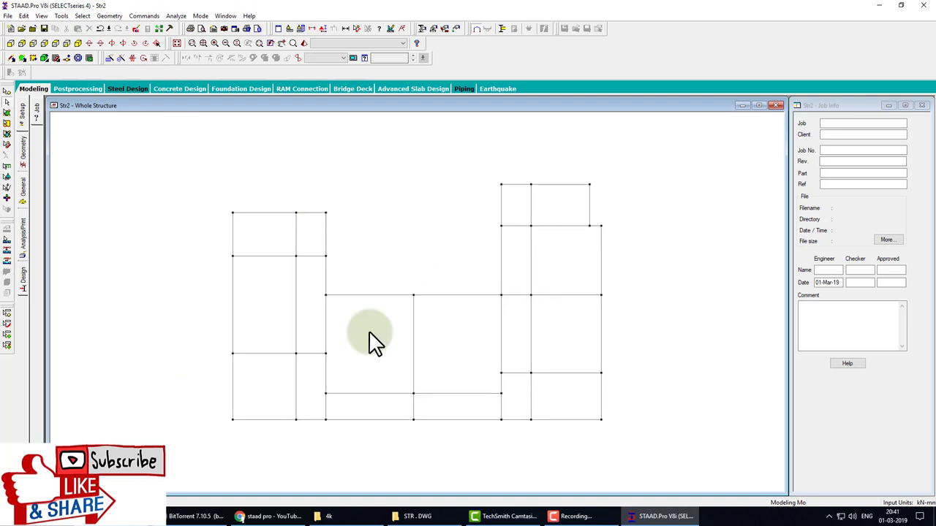
pyautogui.click(58, 58)
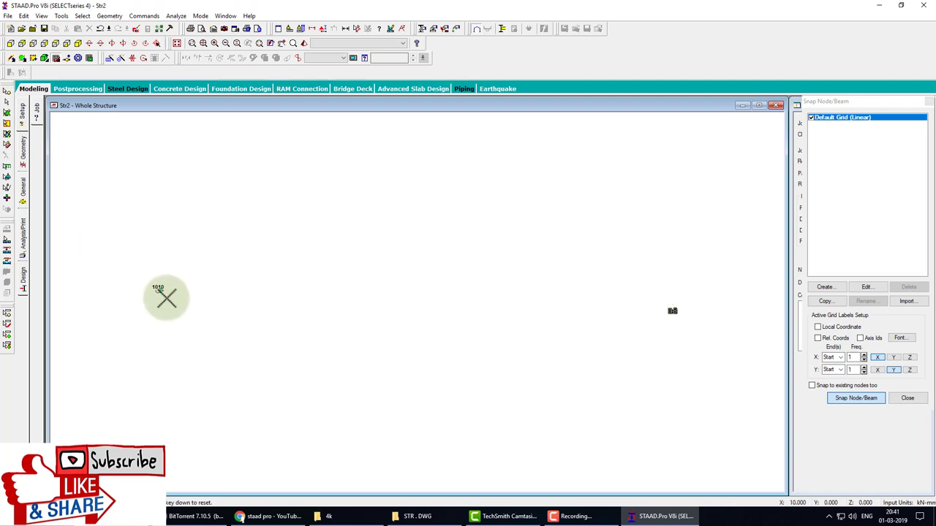
pyautogui.click(929, 100)
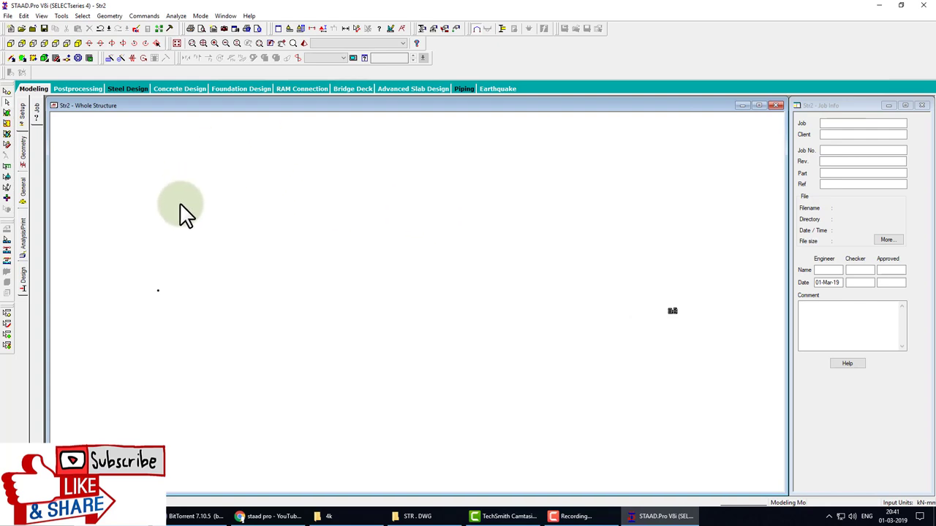
pyautogui.scroll(-1, 387, 269)
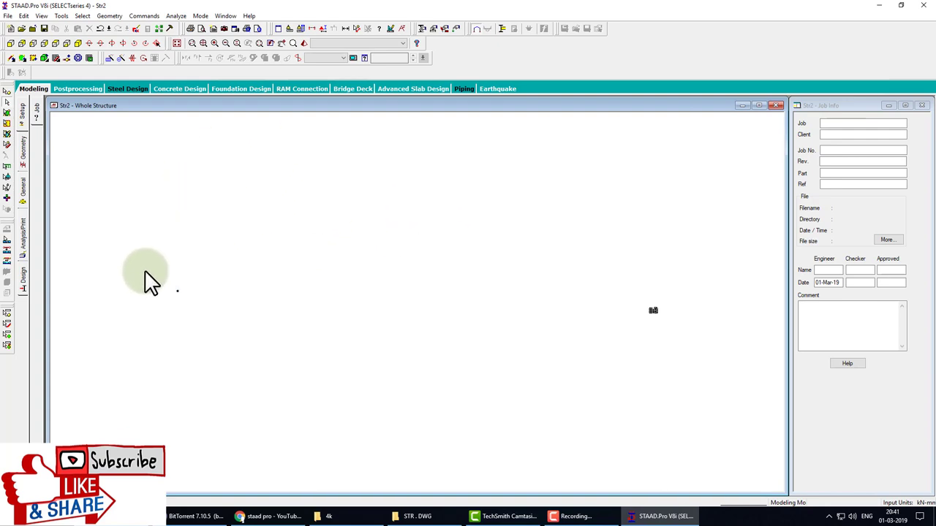
pyautogui.moveTo(96, 197); pyautogui.dragTo(219, 359)
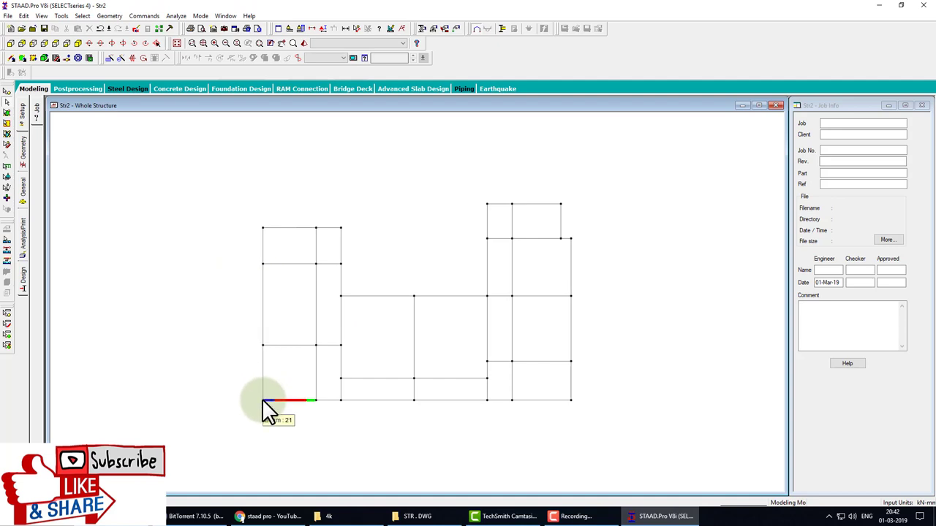
# Read the coordinates of top-left corner node 12.
pyautogui.click(8, 93)
pyautogui.doubleClick(264, 228)
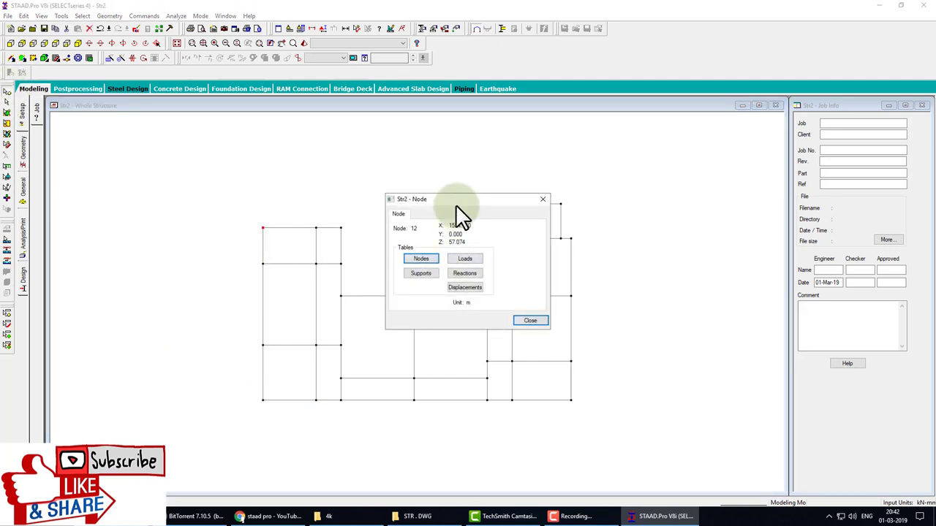
pyautogui.moveTo(472, 210); pyautogui.dragTo(230, 192)
# Move the model origin to X 1554.14, Y 0, Z 57.074 at node 12.
pyautogui.click(110, 16)
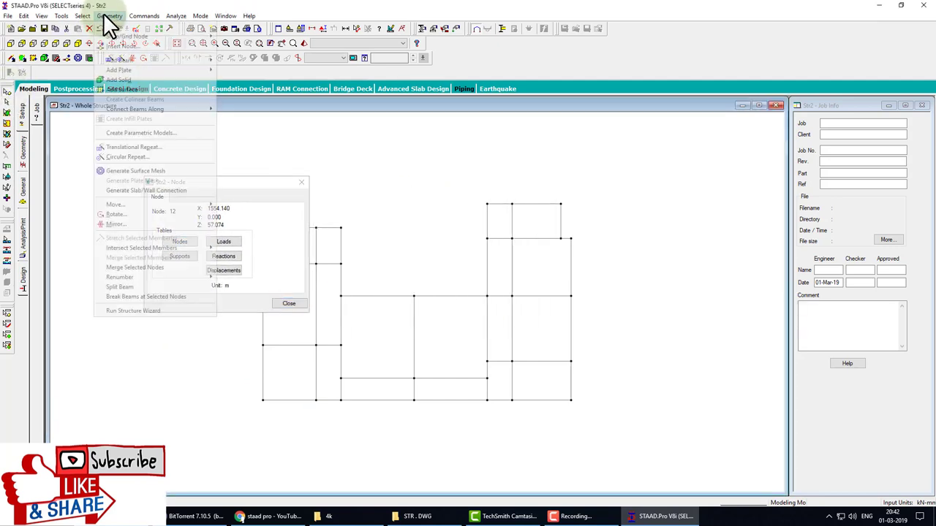
pyautogui.moveTo(116, 204)
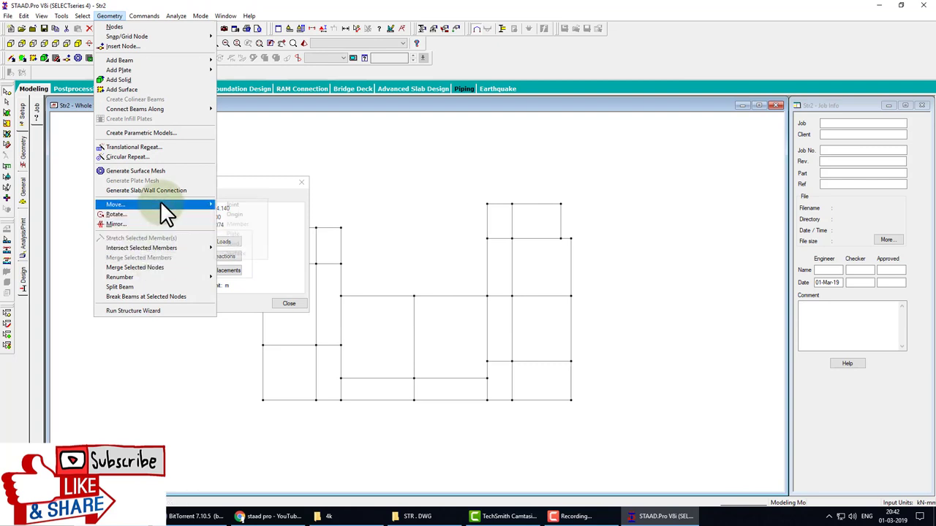
pyautogui.click(233, 215)
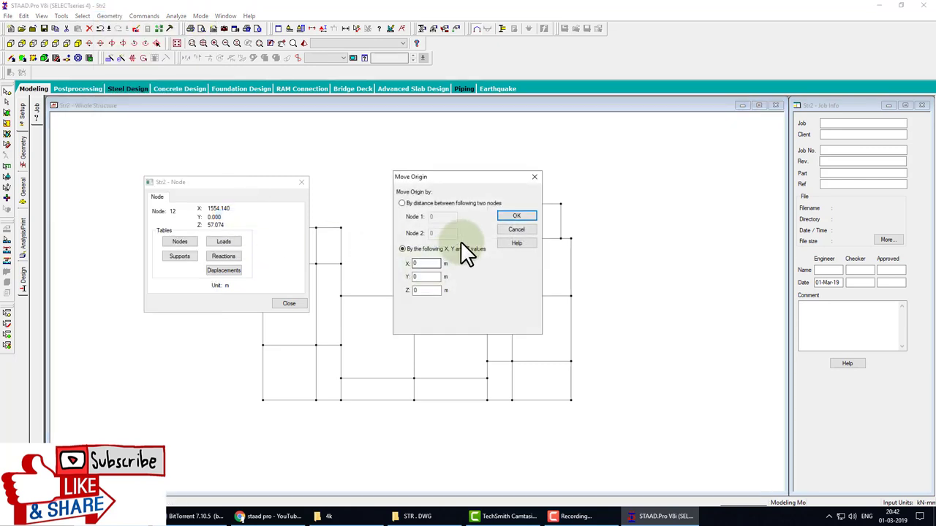
pyautogui.doubleClick(422, 264)
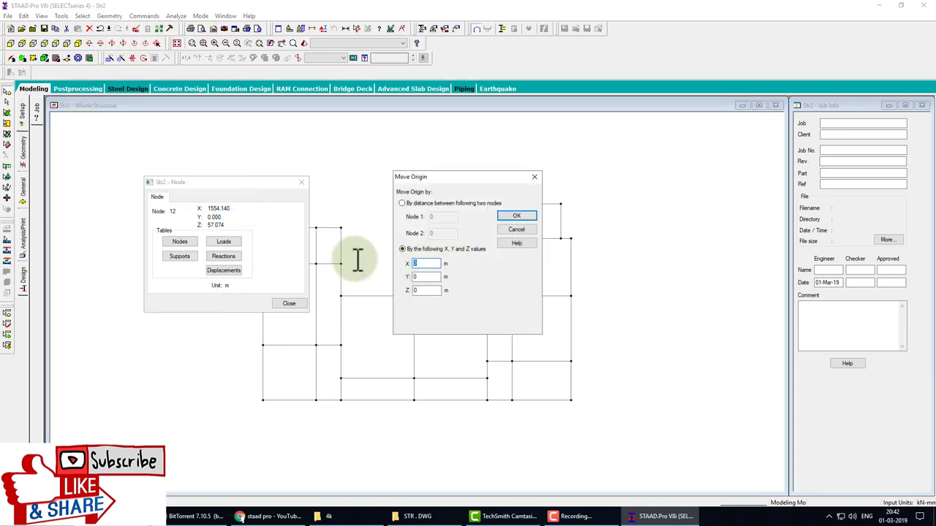
pyautogui.write('1554.14')
pyautogui.press('Tab')
pyautogui.press('Tab')
pyautogui.write('7')
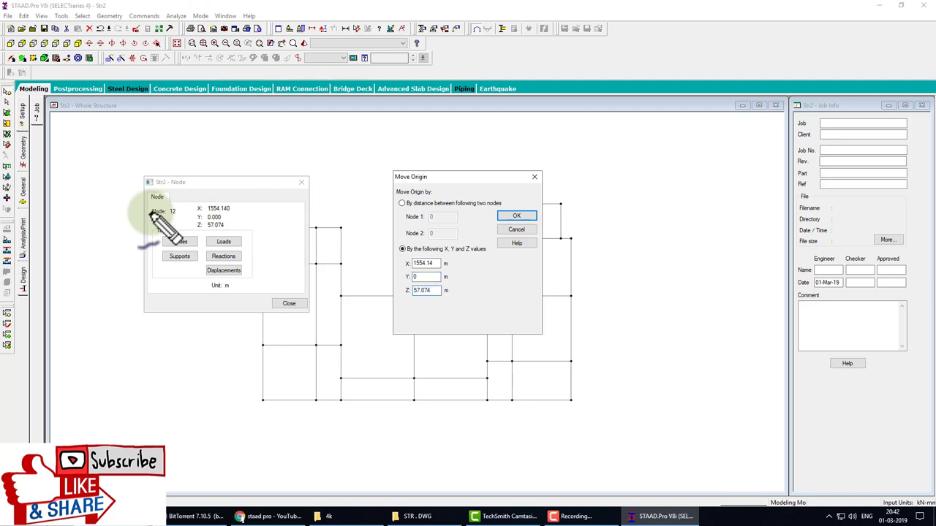
pyautogui.moveTo(235, 193)
pyautogui.mouseDown()
pyautogui.moveTo(241, 245)
pyautogui.moveTo(260, 207)
pyautogui.moveTo(316, 233)
pyautogui.mouseUp()
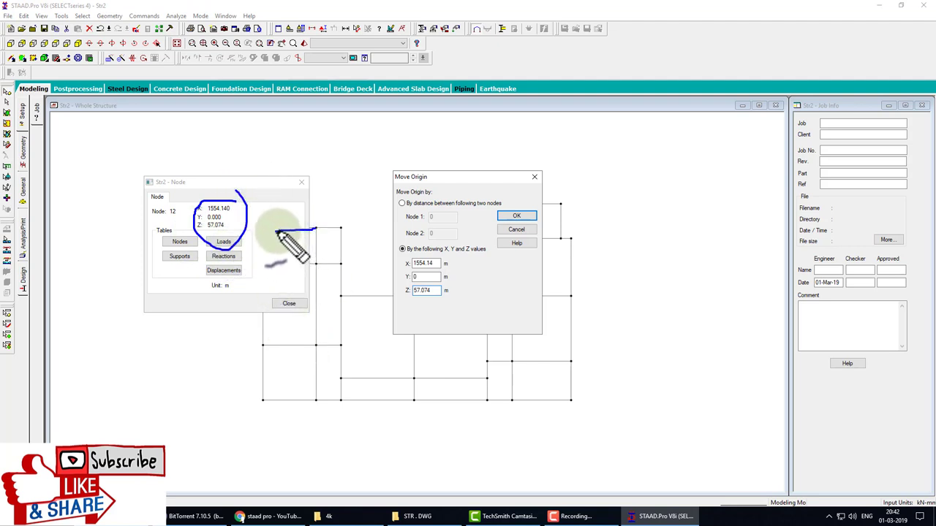
pyautogui.moveTo(247, 213); pyautogui.dragTo(393, 262)
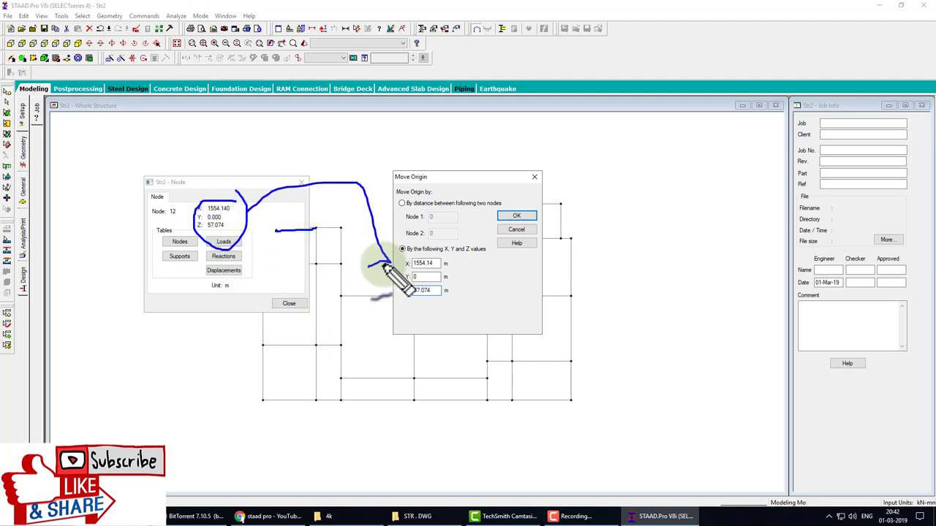
pyautogui.hotkey('ctrl', 'shift', 'd')
pyautogui.click(511, 229)
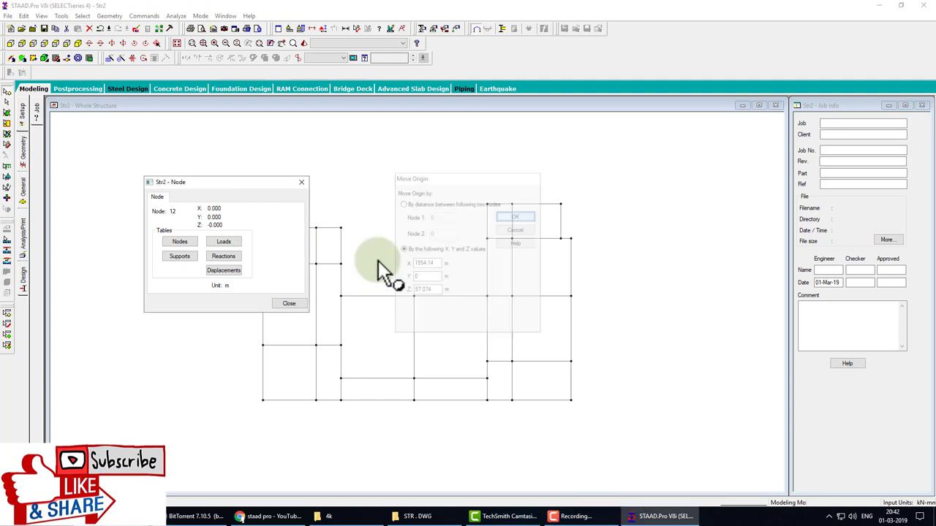
# Verify corner node 12 now reads 0, 0, 0.
pyautogui.click(297, 304)
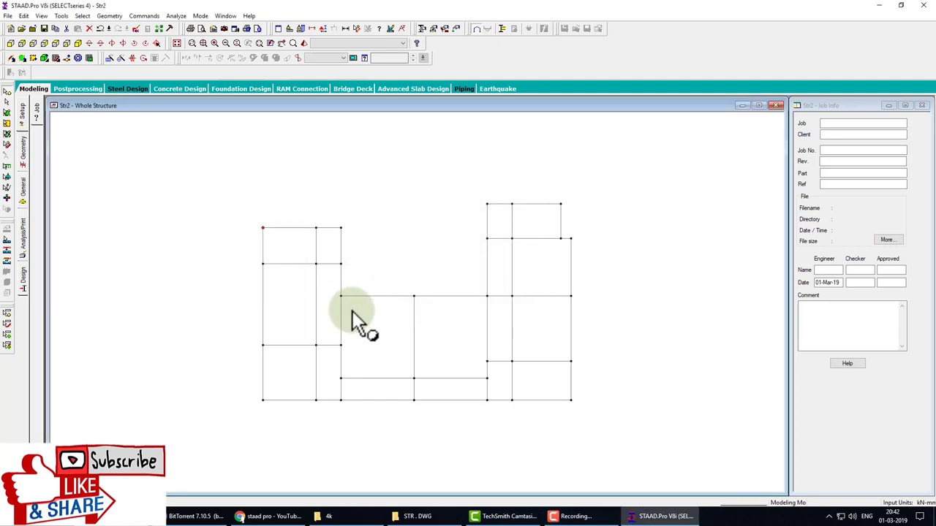
pyautogui.doubleClick(263, 228)
pyautogui.click(521, 321)
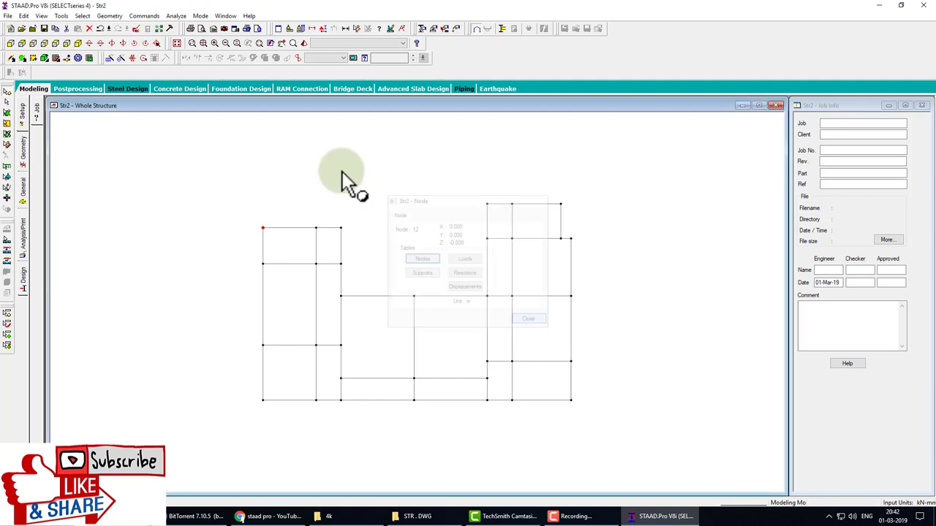
# Translationally repeat all members along Y in 6 steps at 5 m spacing.
pyautogui.click(178, 44)
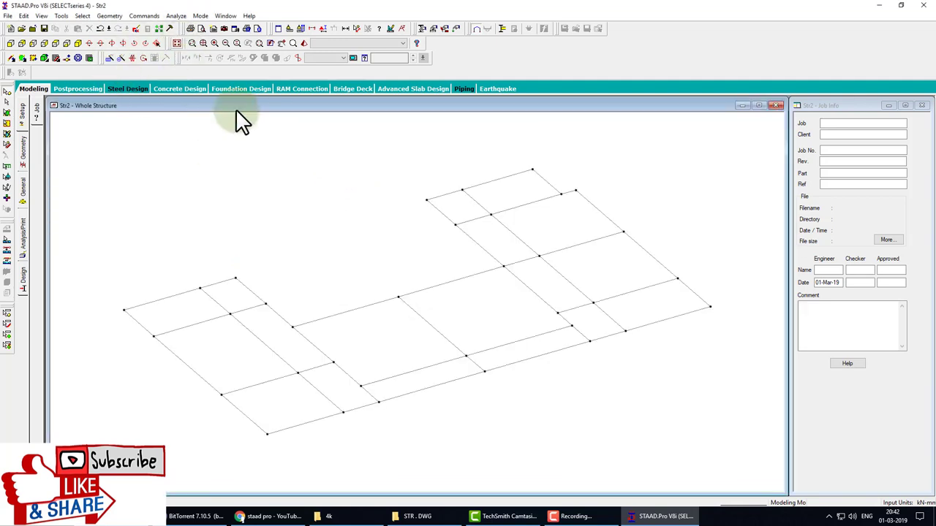
pyautogui.moveTo(301, 132); pyautogui.dragTo(383, 213)
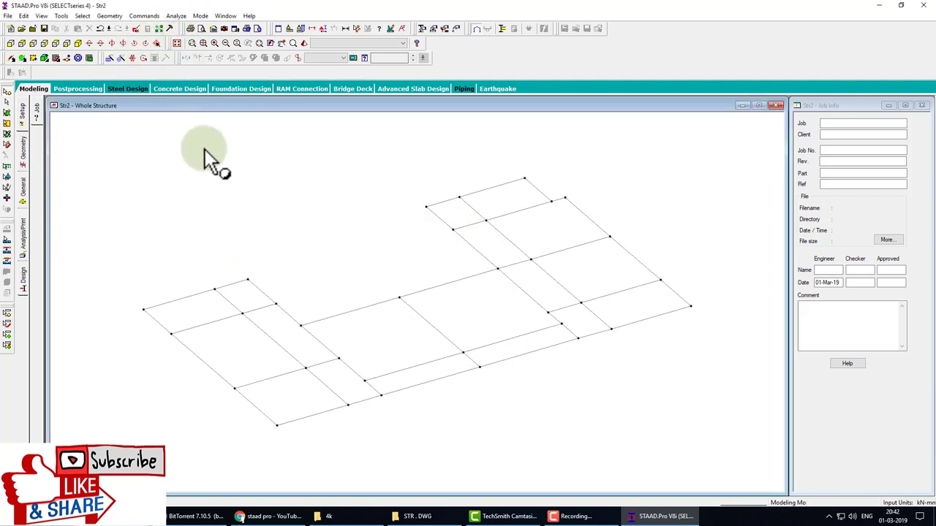
pyautogui.moveTo(194, 176); pyautogui.dragTo(268, 220)
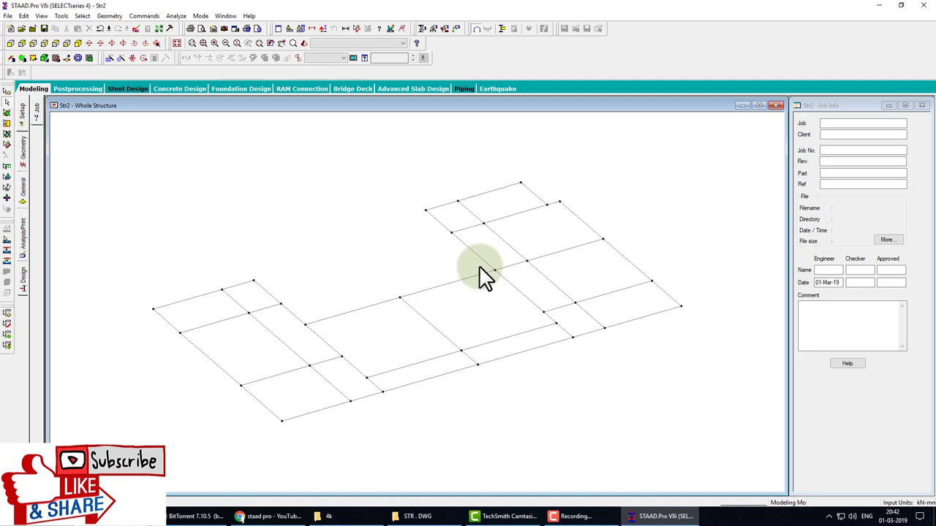
pyautogui.hotkey('ctrl', 'a')
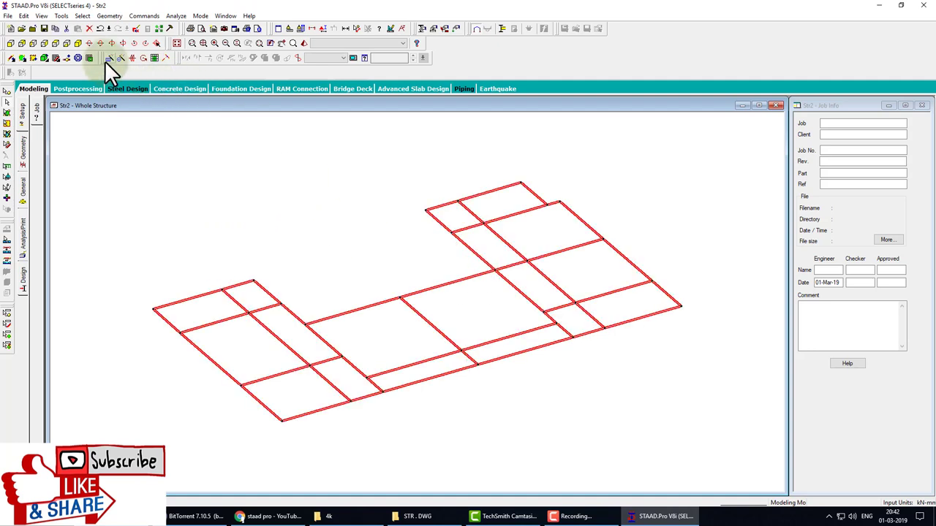
pyautogui.click(106, 58)
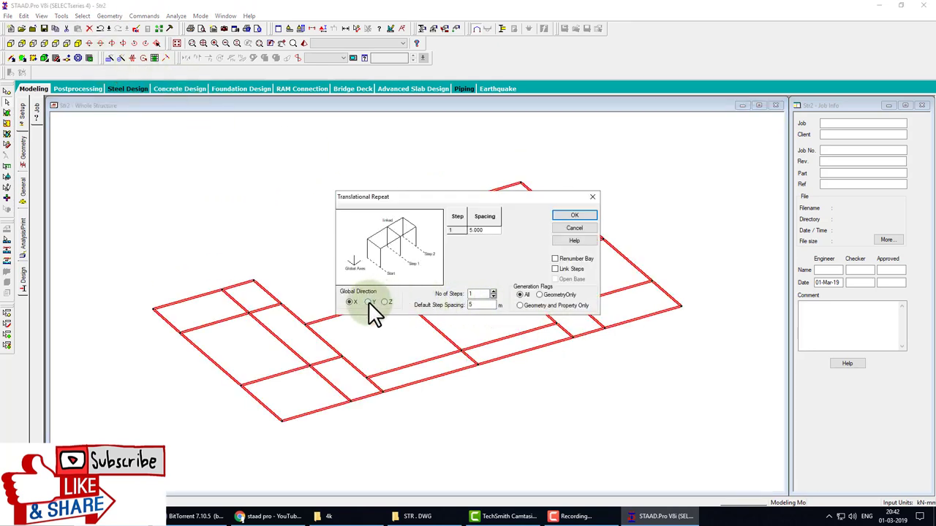
pyautogui.click(367, 302)
pyautogui.click(493, 291)
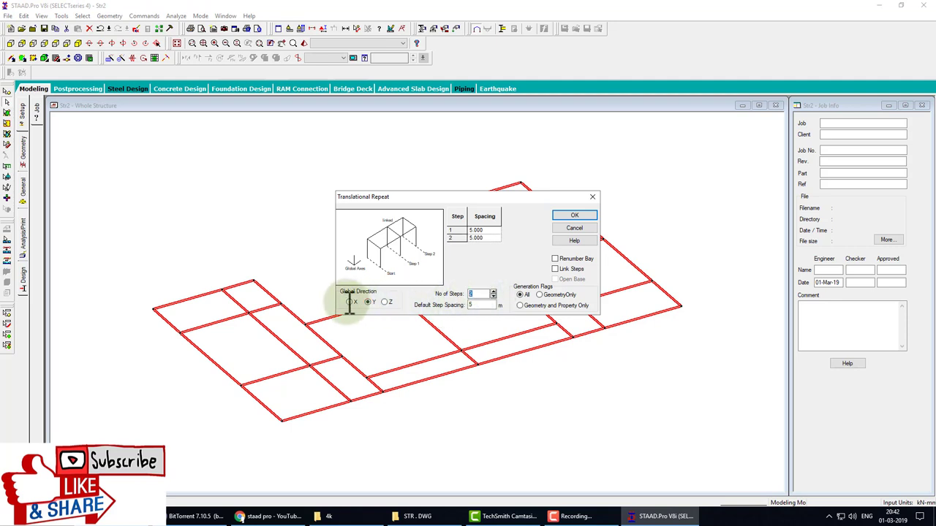
pyautogui.write('6')
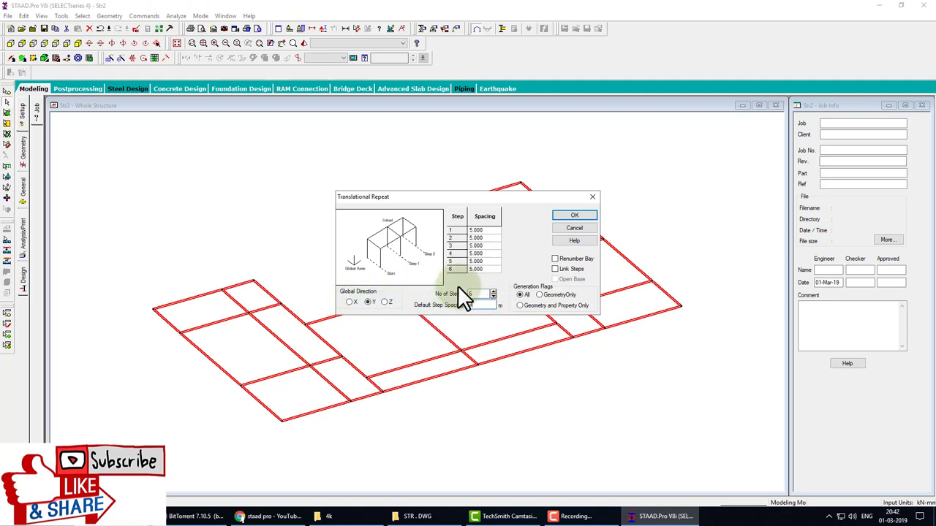
pyautogui.click(575, 216)
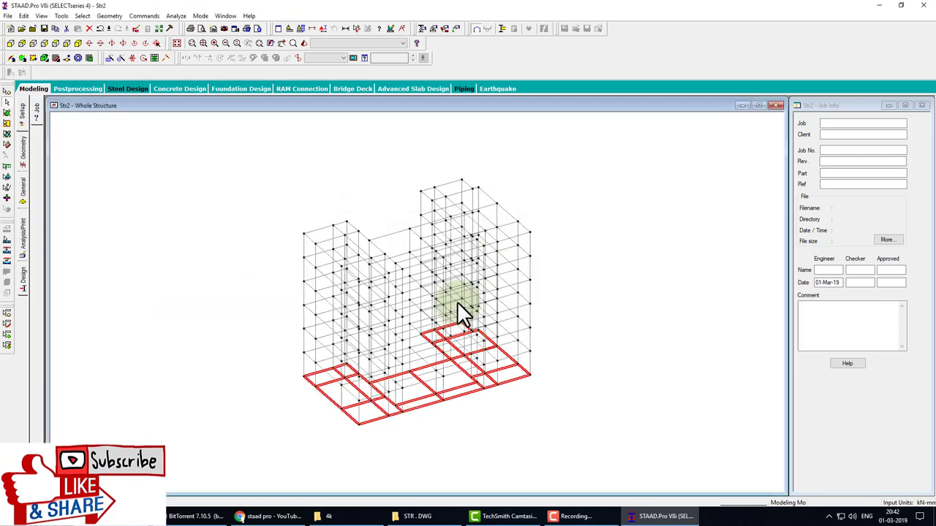